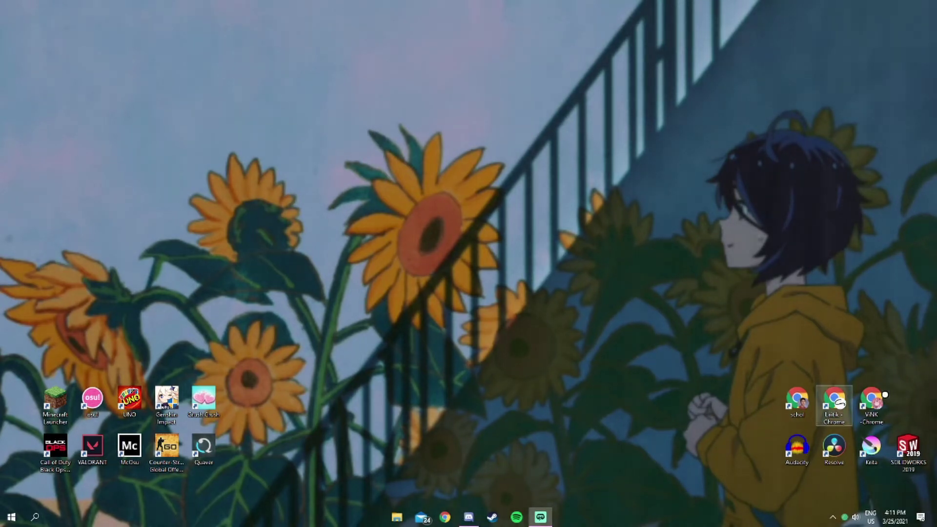
Step: Launch Chrome and search YouTube for 'love is war op 1'
{"action": "double_click", "coordinate": [872, 397]}
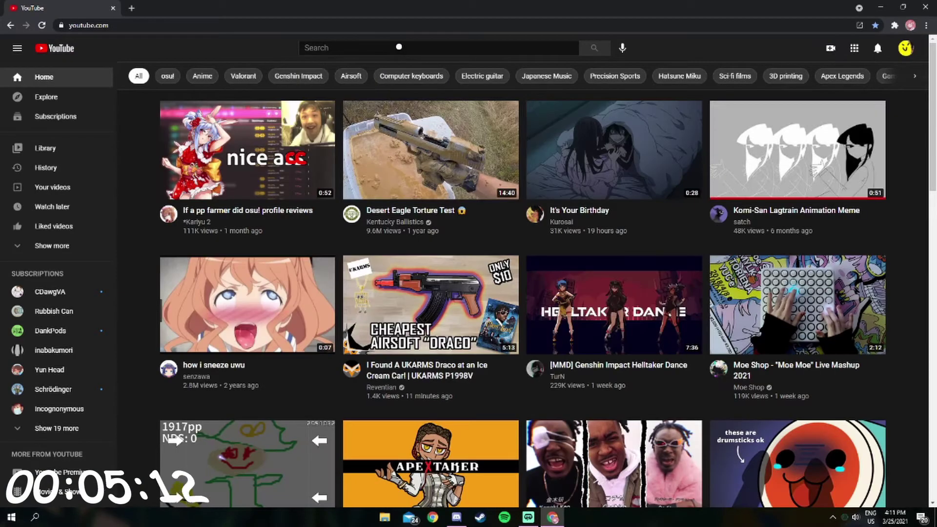
{"action": "left_click", "coordinate": [321, 47]}
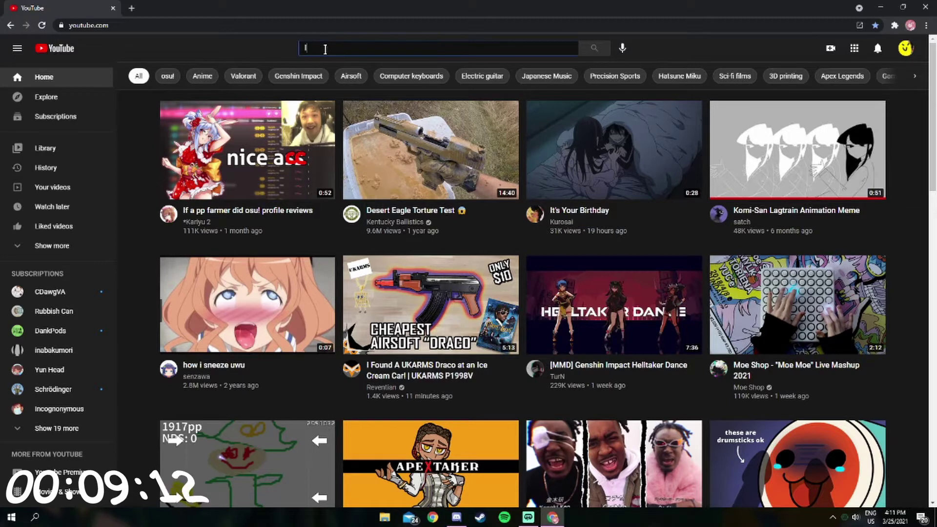
{"action": "type", "text": "love is war "}
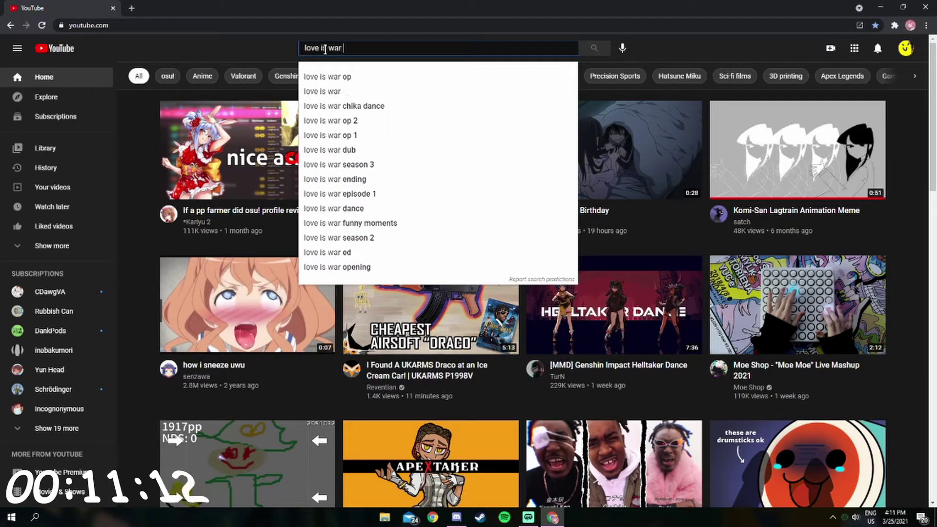
{"action": "type", "text": "op 1"}
{"action": "key", "text": "Return"}
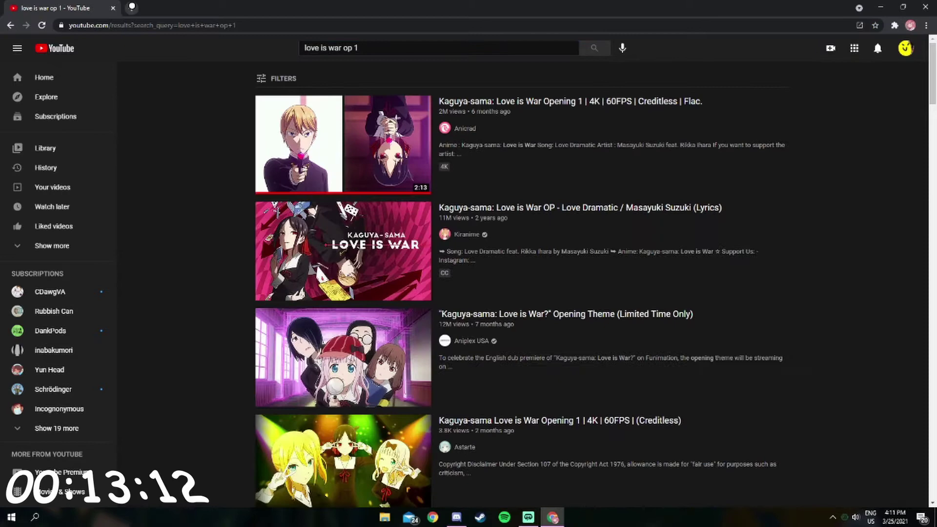
Step: In a new tab, search the web for 'youtube to mp4' and open ytmp3.cc
{"action": "left_click", "coordinate": [132, 7]}
{"action": "type", "text": "m"}
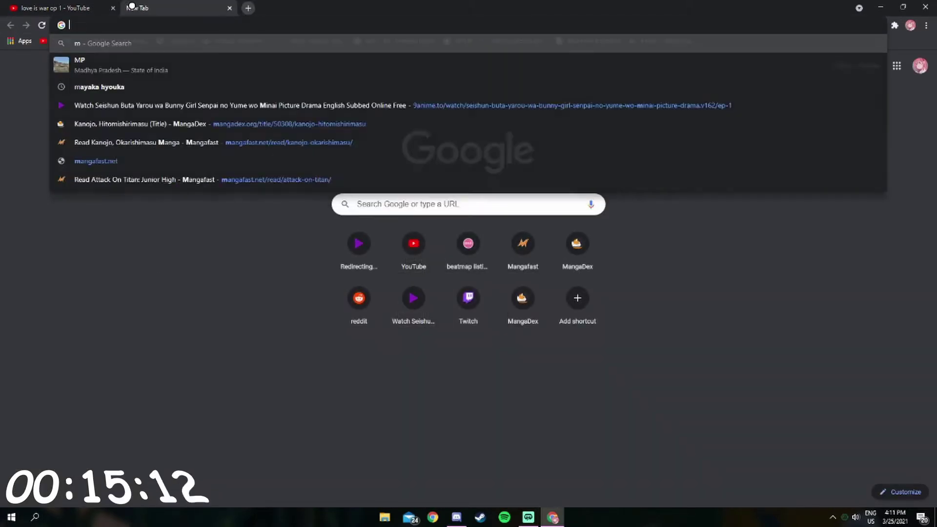
{"action": "key", "text": "BackSpace"}
{"action": "type", "text": "you"}
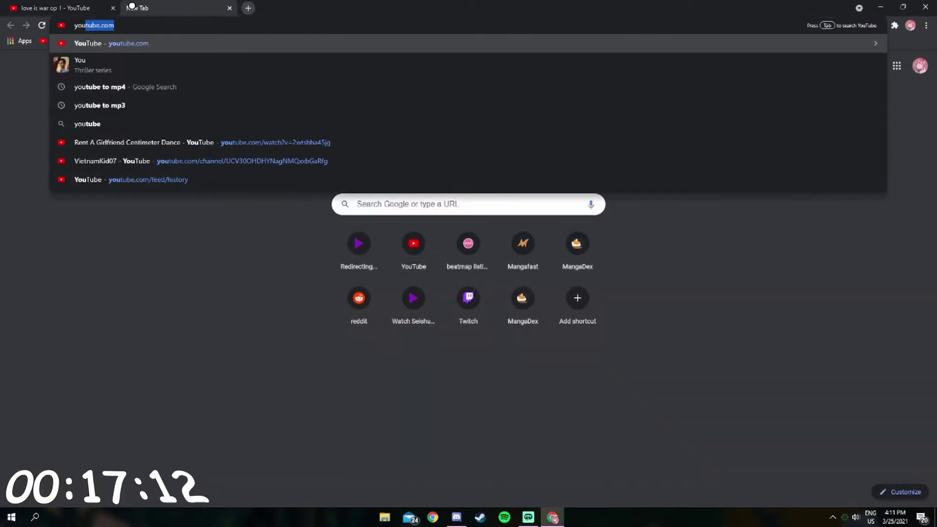
{"action": "type", "text": "tube to mp"}
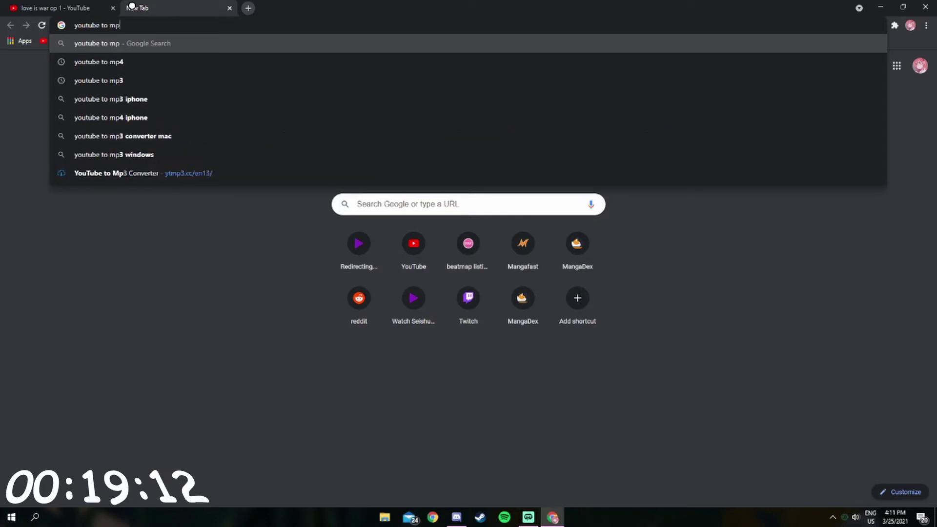
{"action": "type", "text": "4"}
{"action": "key", "text": "Return"}
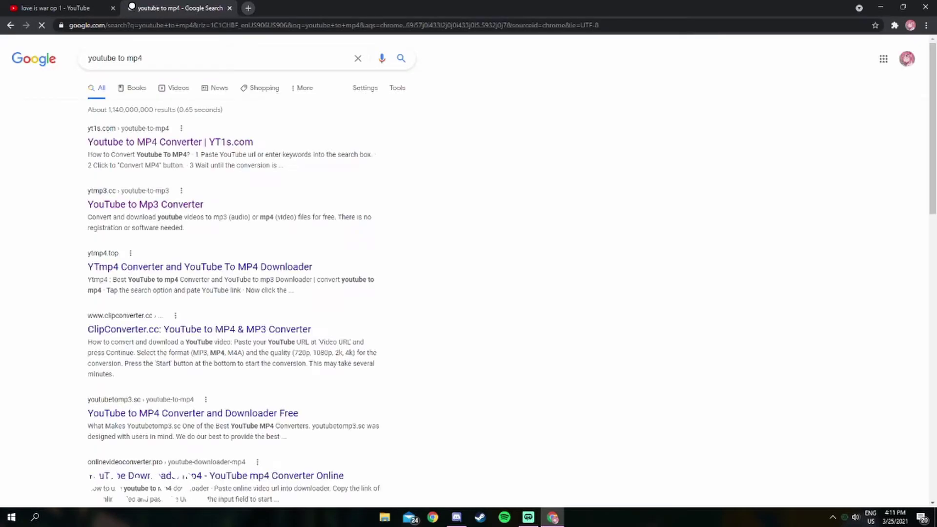
{"action": "left_click", "coordinate": [151, 204]}
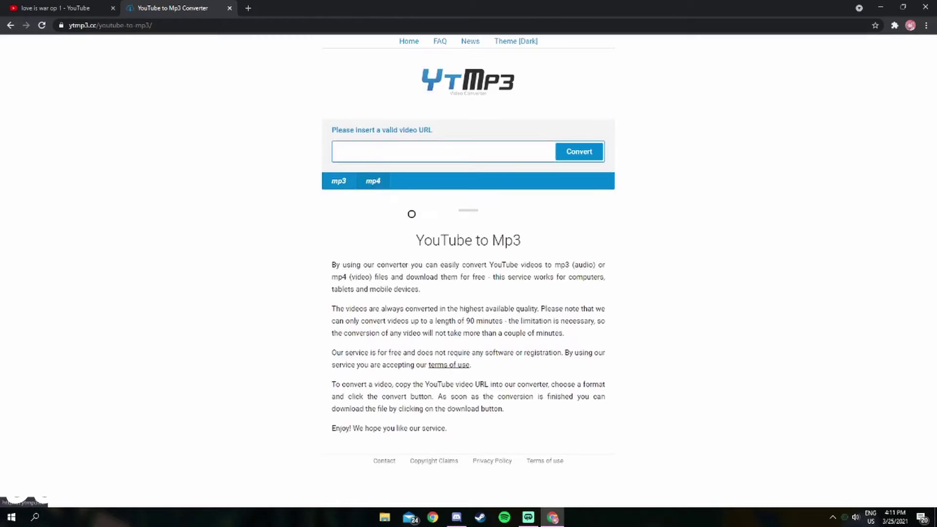
Step: Copy the first Kaguya-sama opening video's link and paste it into the YTMP3 URL field
{"action": "left_click", "coordinate": [56, 8]}
{"action": "mouse_move", "coordinate": [343, 145]}
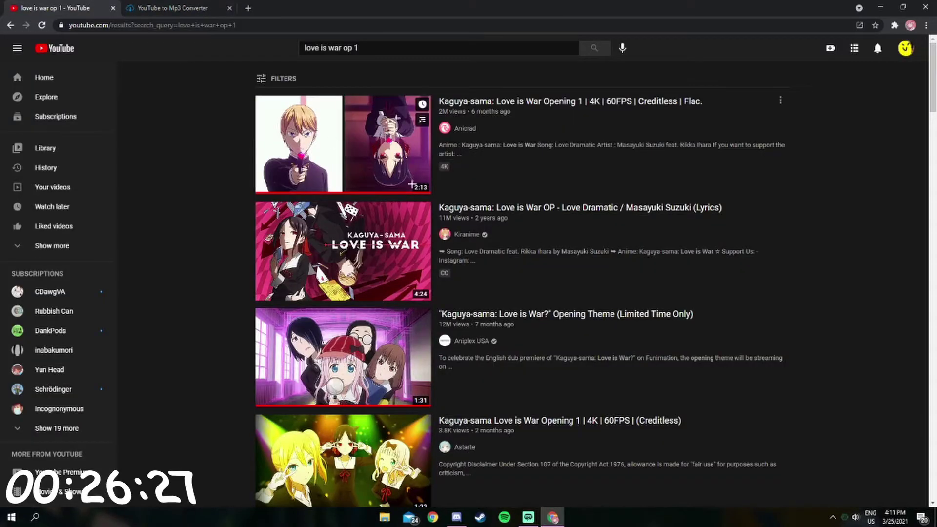
{"action": "right_click", "coordinate": [352, 153]}
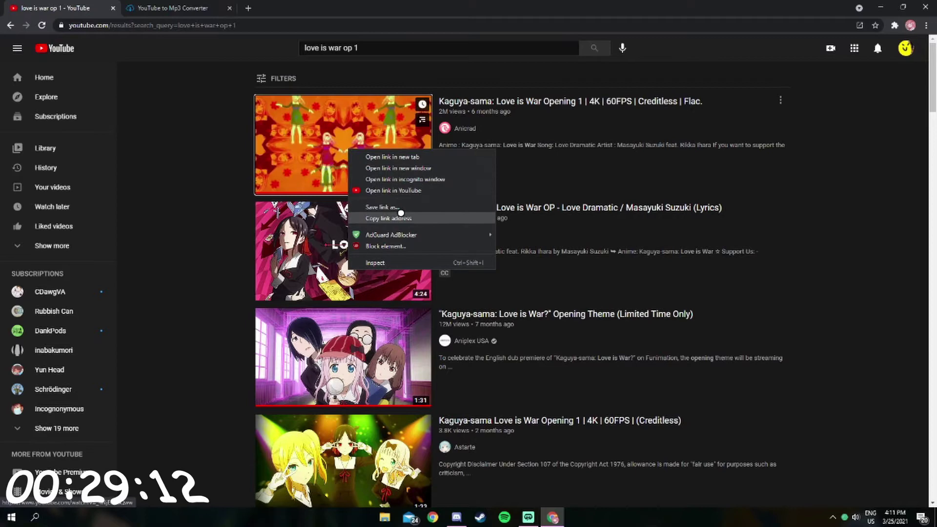
{"action": "left_click", "coordinate": [388, 218]}
{"action": "key", "text": "ctrl+Tab"}
{"action": "left_click", "coordinate": [426, 147]}
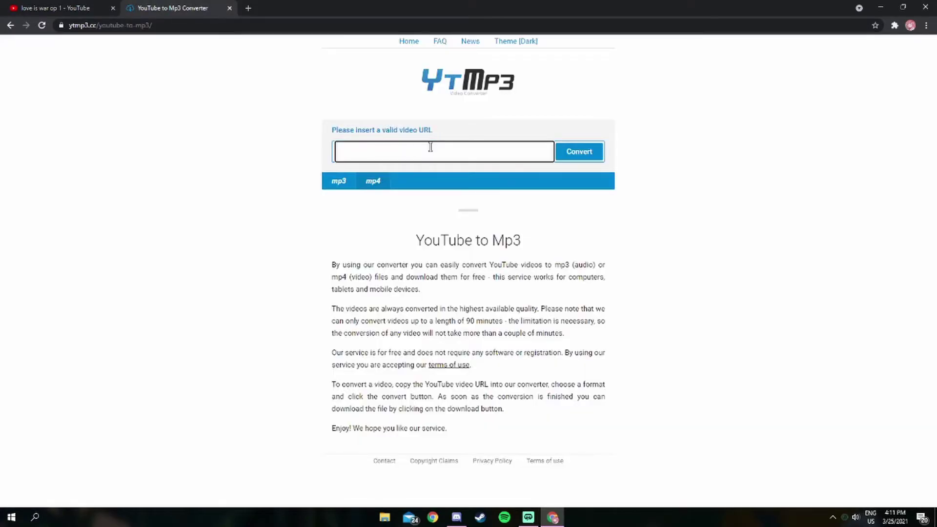
{"action": "key", "text": "ctrl+v"}
Step: Convert and download the video, then minimize Chrome to reveal the desktop
{"action": "left_click", "coordinate": [581, 152]}
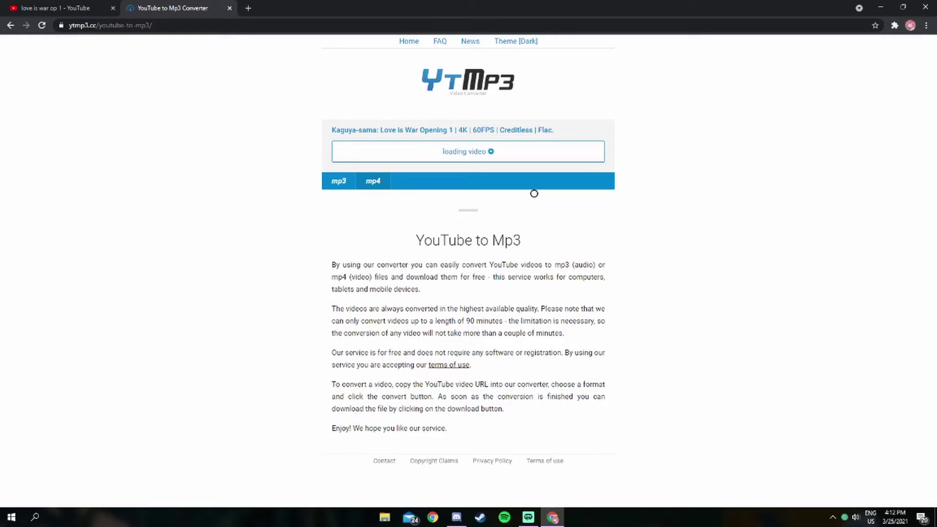
{"action": "left_click", "coordinate": [425, 153]}
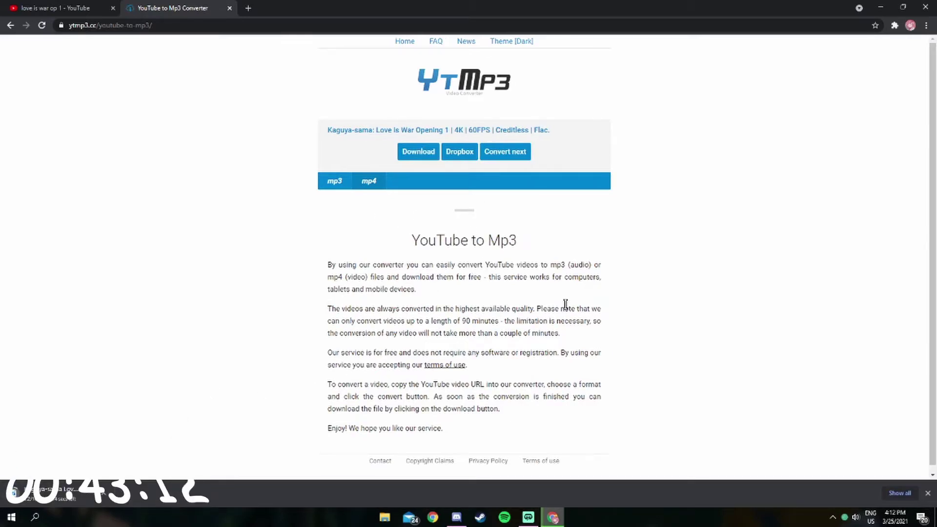
{"action": "left_click", "coordinate": [882, 6]}
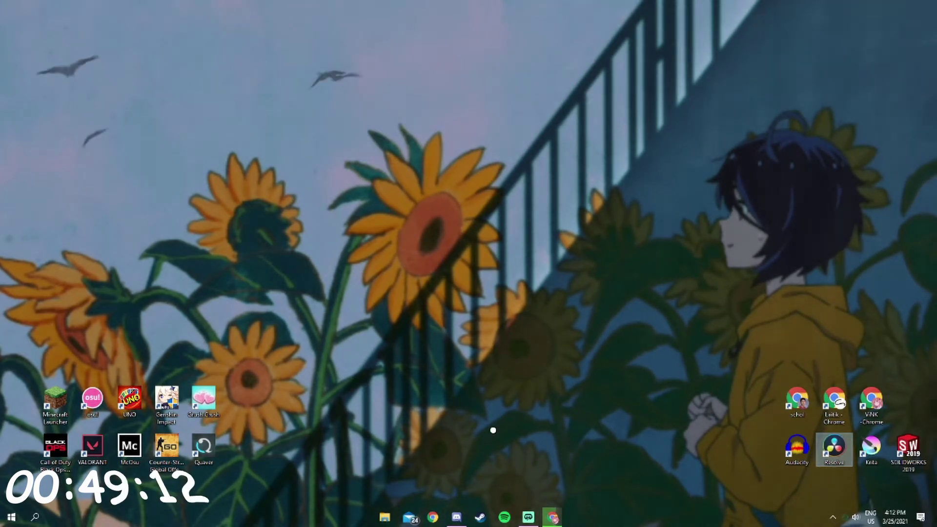
Step: Open the !Videos folder on drive D, which holds the downloaded Kaguya-sama opening file
{"action": "left_click", "coordinate": [542, 517]}
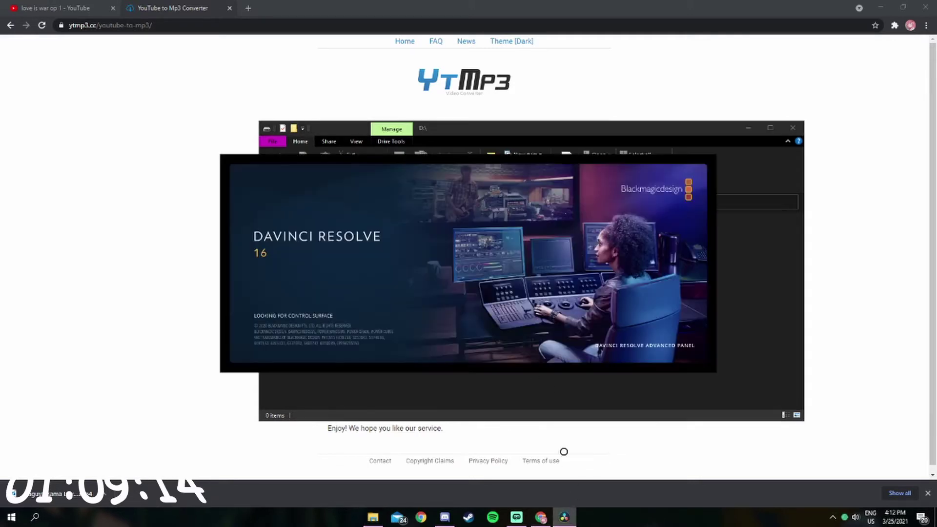
{"action": "left_click", "coordinate": [647, 388]}
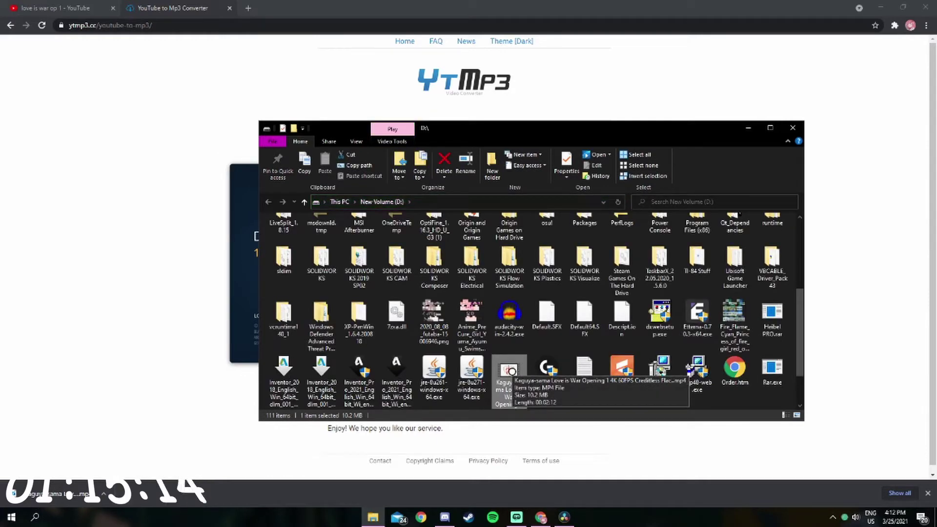
{"action": "scroll", "coordinate": [509, 371], "scroll_direction": "up", "scroll_amount": 3}
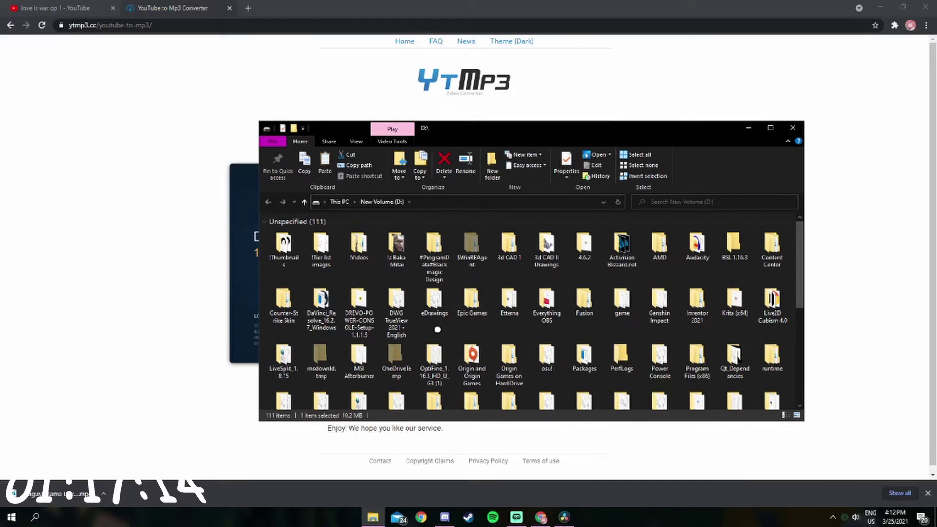
{"action": "left_click", "coordinate": [355, 252]}
{"action": "double_click", "coordinate": [355, 252]}
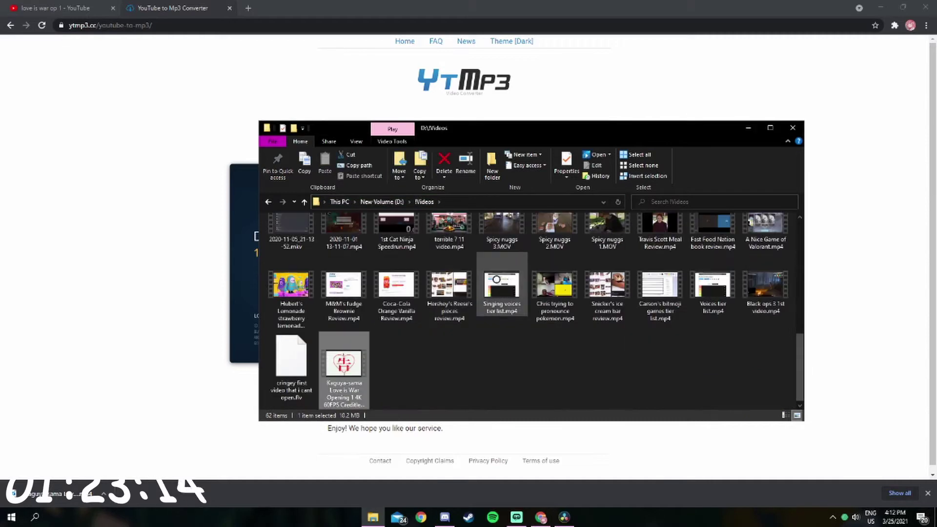
{"action": "left_click", "coordinate": [456, 367]}
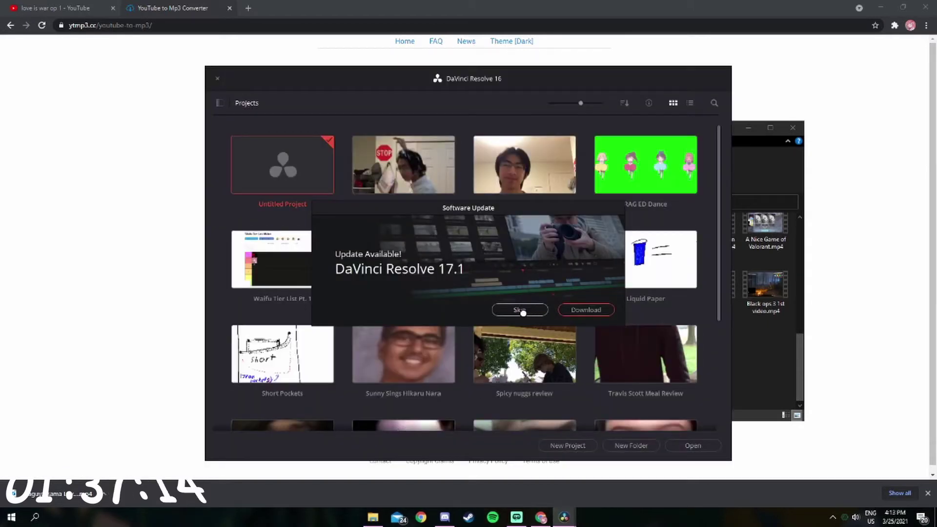
Step: Skip the update prompt and create the project 'Love is War OP 1 but it's only the good parts'
{"action": "left_click", "coordinate": [523, 313]}
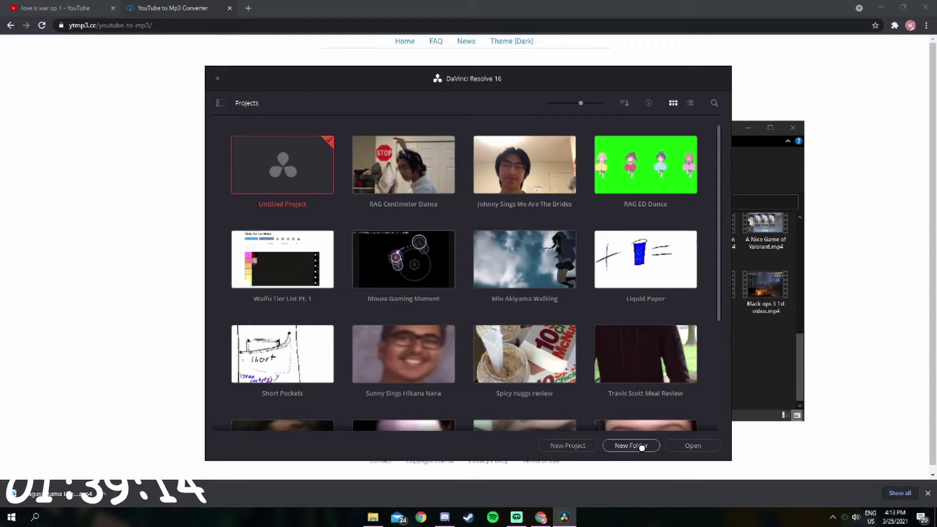
{"action": "left_click", "coordinate": [588, 446]}
{"action": "type", "text": "Love Is War"}
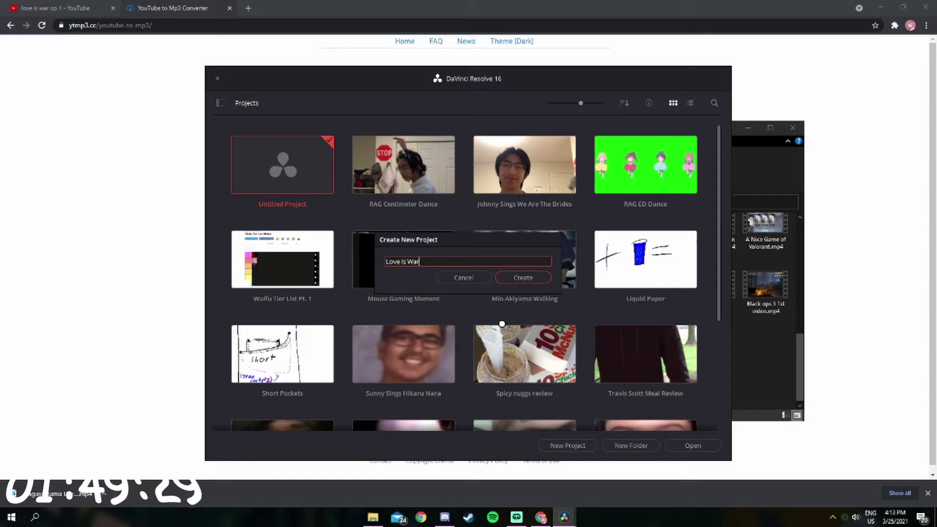
{"action": "type", "text": "only the good parts"}
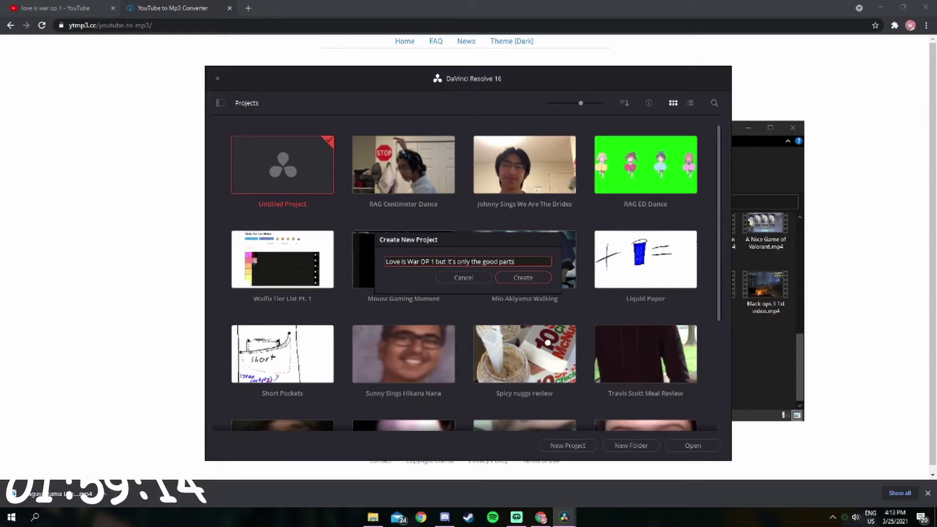
{"action": "left_click", "coordinate": [503, 279]}
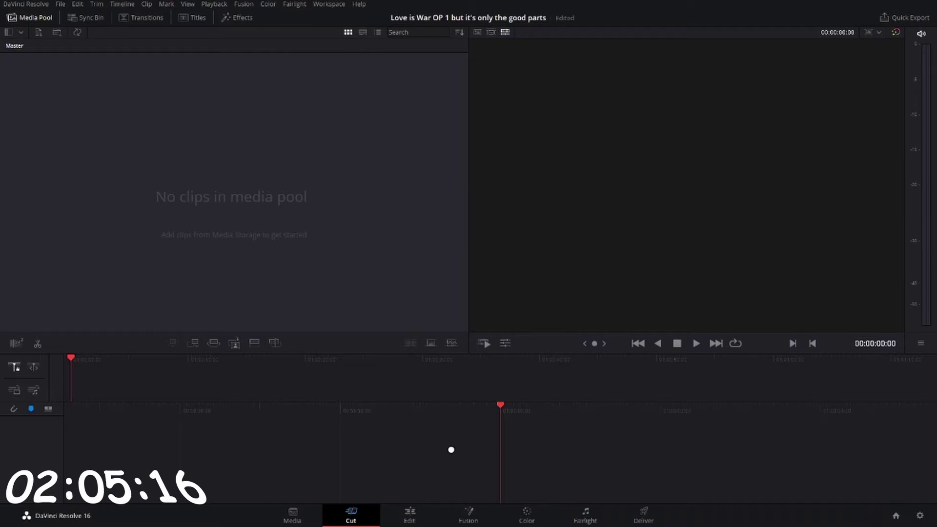
Step: Import the Kaguya-sama opening MP4 from D:\!Videos, changing the project frame rate to match it
{"action": "left_click", "coordinate": [61, 3]}
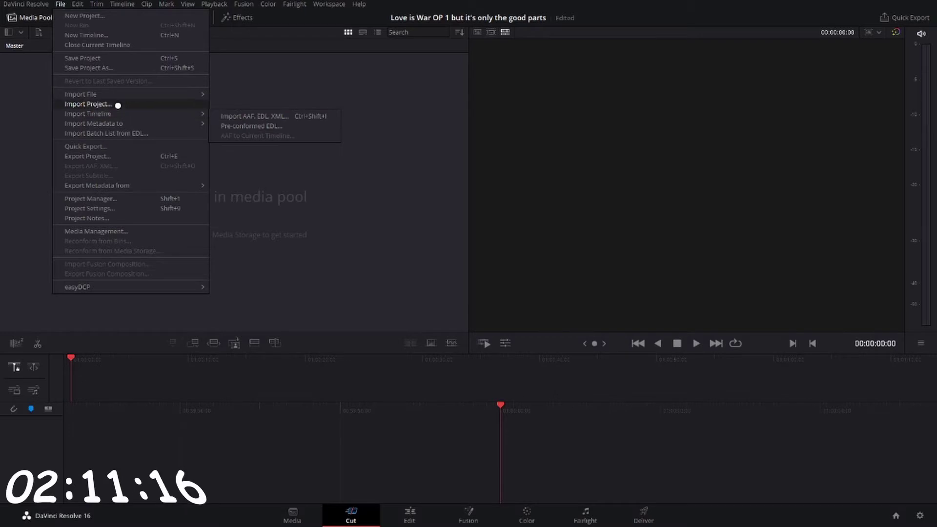
{"action": "left_click", "coordinate": [251, 103]}
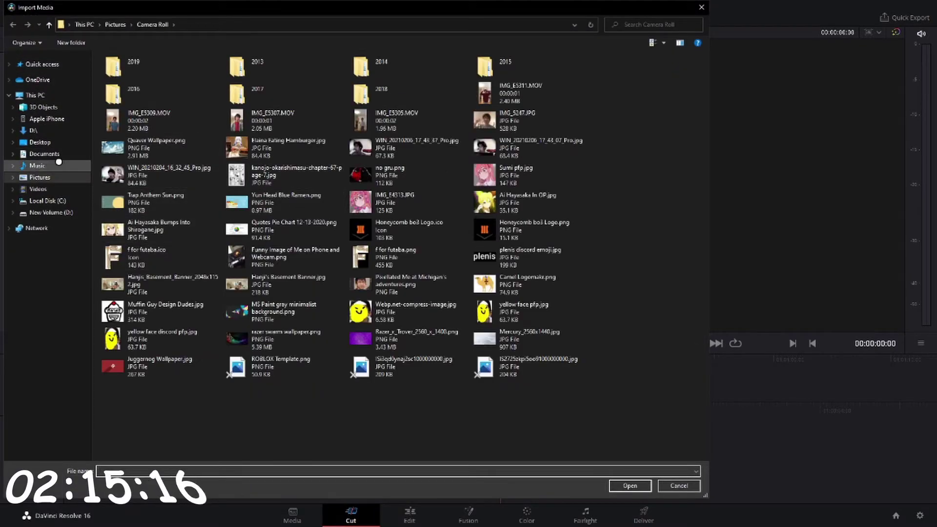
{"action": "left_click", "coordinate": [33, 130]}
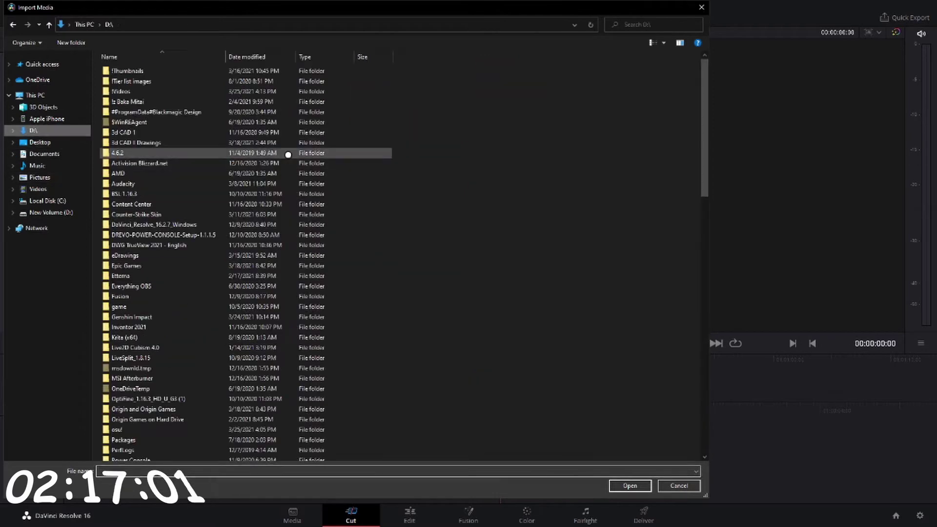
{"action": "double_click", "coordinate": [151, 91]}
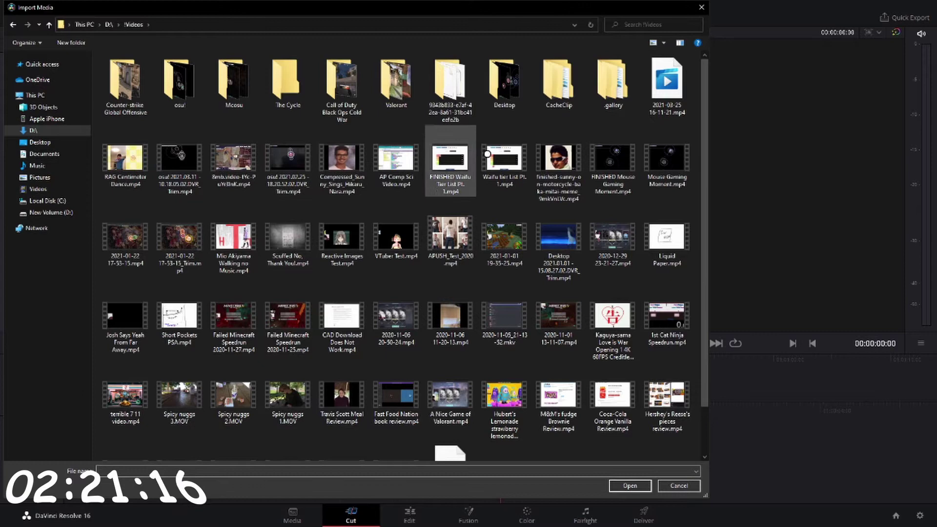
{"action": "scroll", "coordinate": [449, 161], "scroll_direction": "down", "scroll_amount": 1}
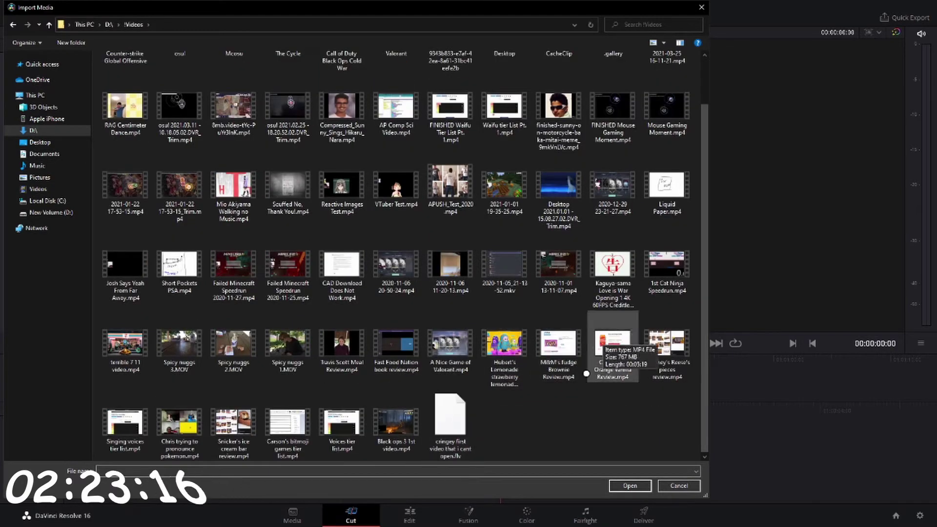
{"action": "scroll", "coordinate": [612, 352], "scroll_direction": "up", "scroll_amount": 1}
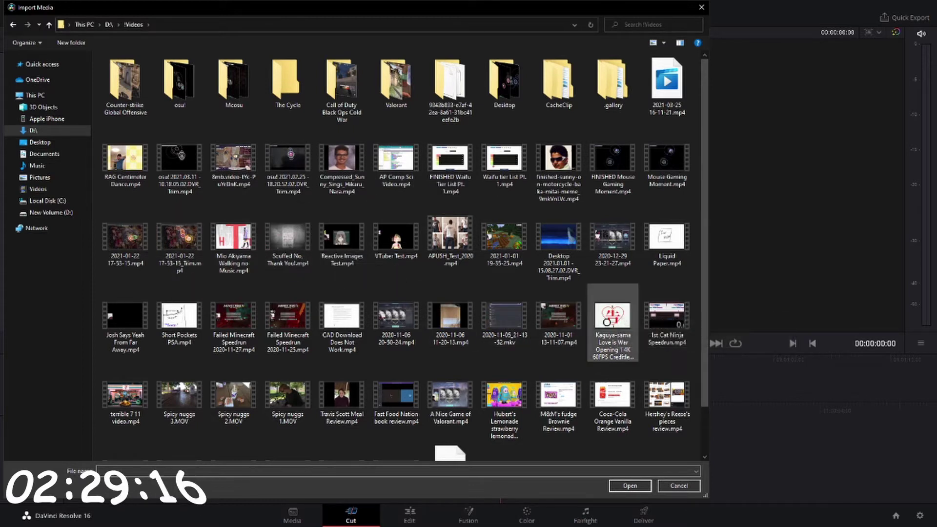
{"action": "right_click", "coordinate": [571, 364]}
{"action": "mouse_move", "coordinate": [593, 370]}
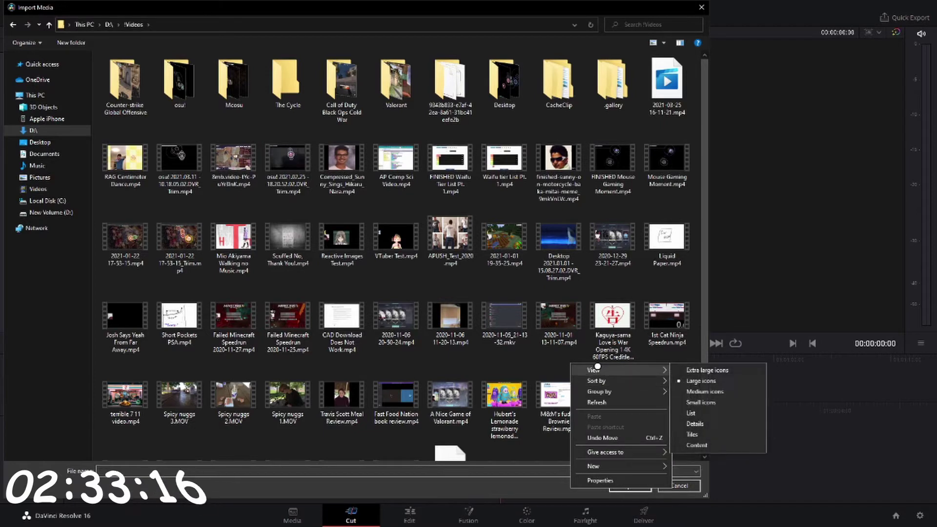
{"action": "left_click", "coordinate": [614, 327]}
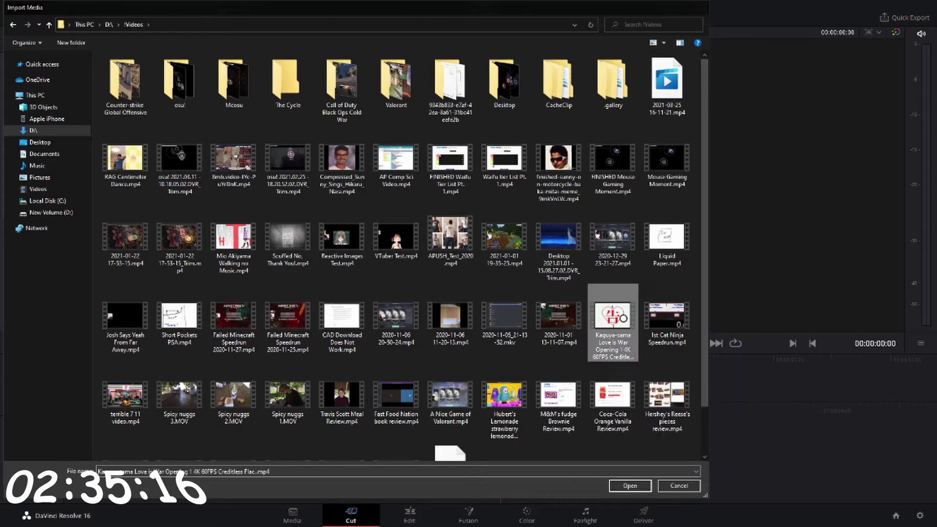
{"action": "double_click", "coordinate": [614, 327]}
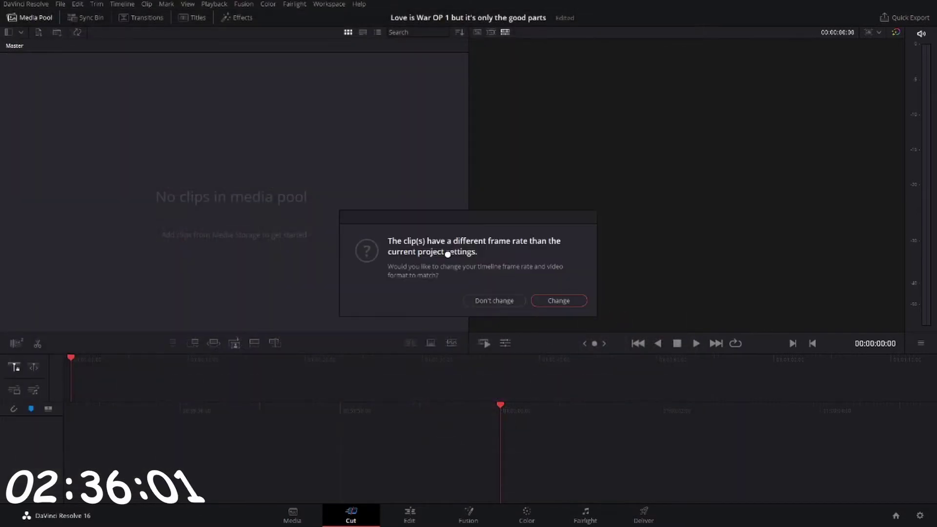
{"action": "left_click", "coordinate": [549, 305]}
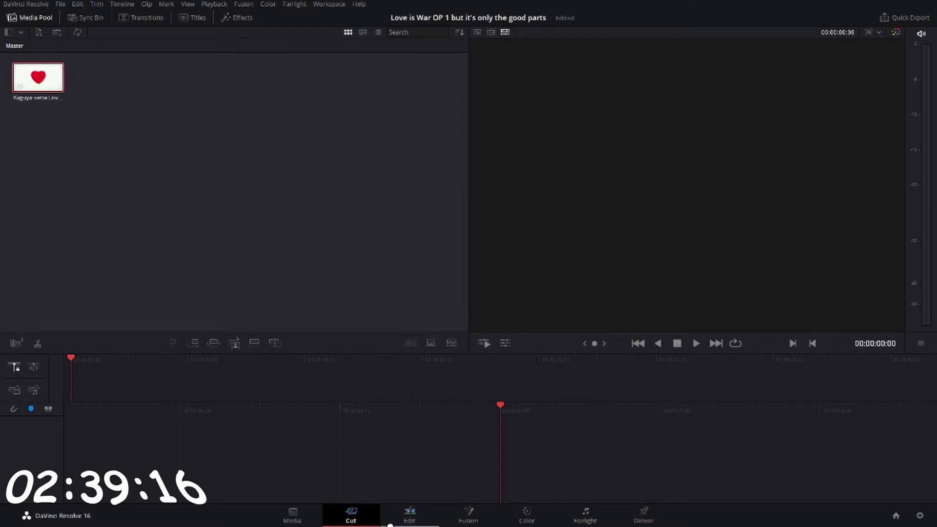
Step: On the Edit page, place the opening clip on a new timeline and locate the ~20-second cut point
{"action": "left_click", "coordinate": [391, 525]}
{"action": "mouse_move", "coordinate": [112, 66]}
{"action": "left_mouse_down"}
{"action": "mouse_move", "coordinate": [245, 332]}
{"action": "mouse_move", "coordinate": [115, 385]}
{"action": "left_mouse_up"}
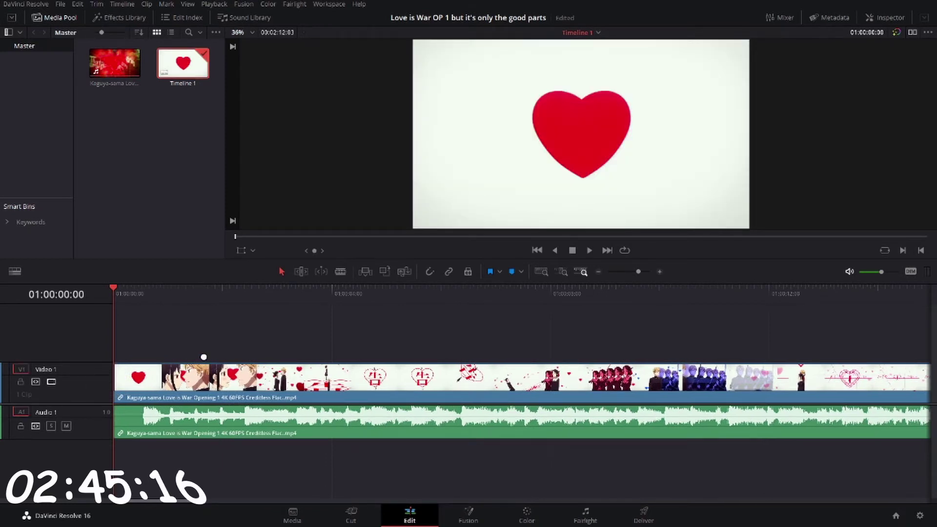
{"action": "left_click_drag", "start_coordinate": [178, 288], "coordinate": [816, 287]}
{"action": "scroll", "coordinate": [412, 339], "scroll_direction": "right", "scroll_amount": 2}
{"action": "scroll", "coordinate": [412, 339], "scroll_direction": "right", "scroll_amount": 5}
{"action": "left_click", "coordinate": [457, 288]}
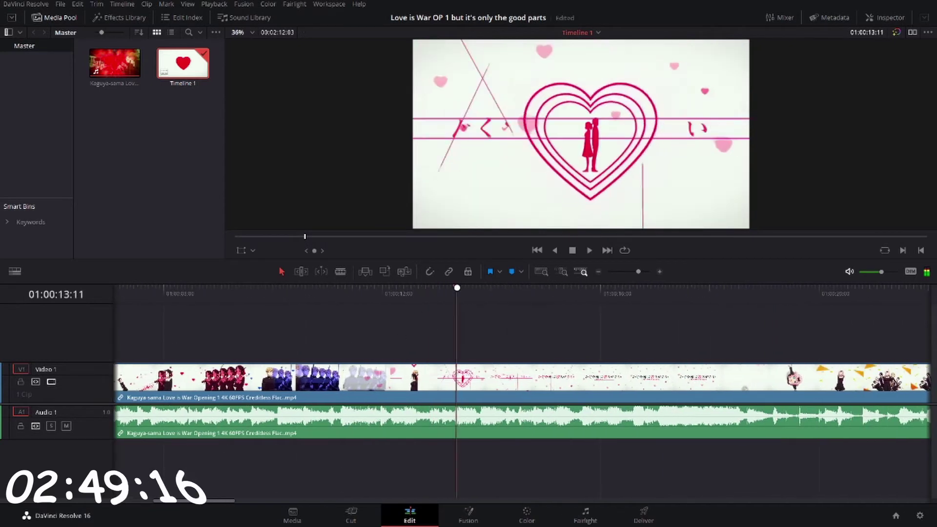
{"action": "left_click_drag", "start_coordinate": [457, 288], "coordinate": [838, 288]}
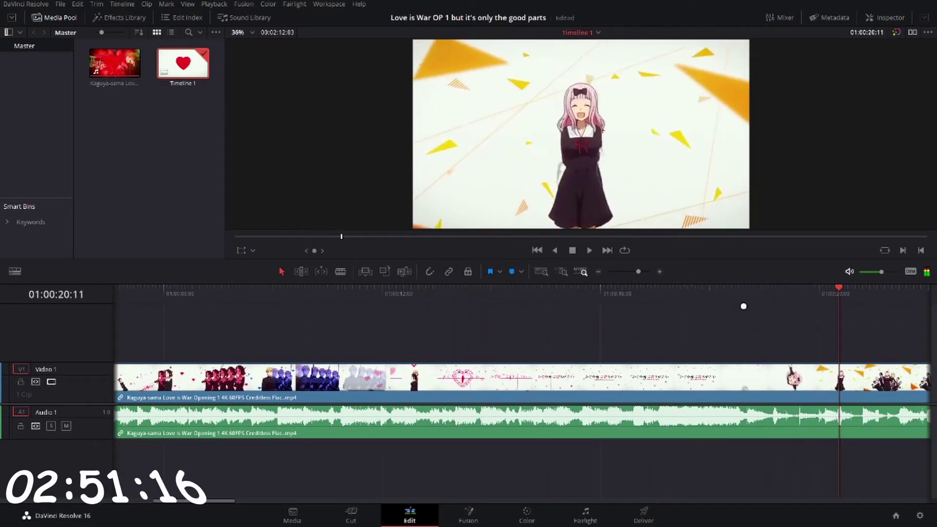
{"action": "scroll", "coordinate": [743, 306], "scroll_direction": "right", "scroll_amount": 7}
{"action": "mouse_move", "coordinate": [445, 289]}
{"action": "left_mouse_down"}
{"action": "mouse_move", "coordinate": [628, 288]}
{"action": "mouse_move", "coordinate": [442, 281]}
{"action": "left_mouse_up"}
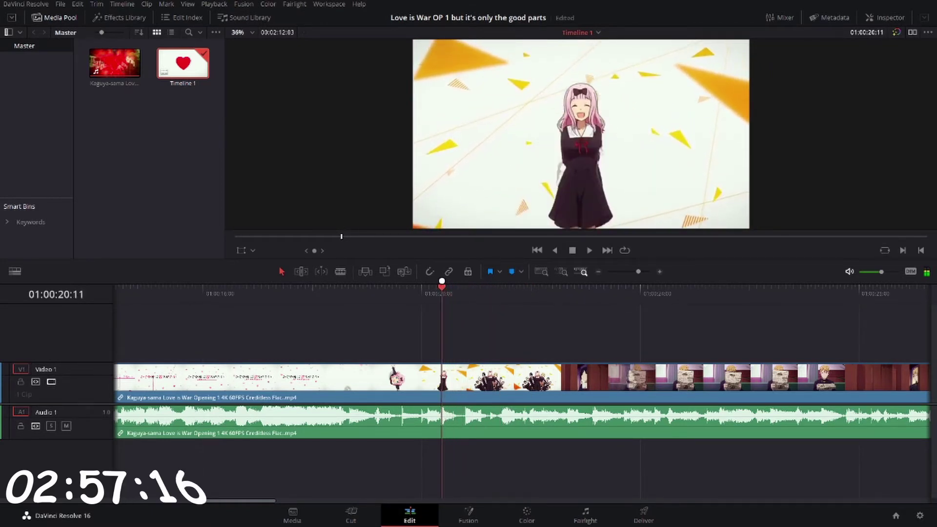
{"action": "scroll", "coordinate": [326, 339], "scroll_direction": "left", "scroll_amount": 5}
{"action": "scroll", "coordinate": [335, 339], "scroll_direction": "left", "scroll_amount": 10}
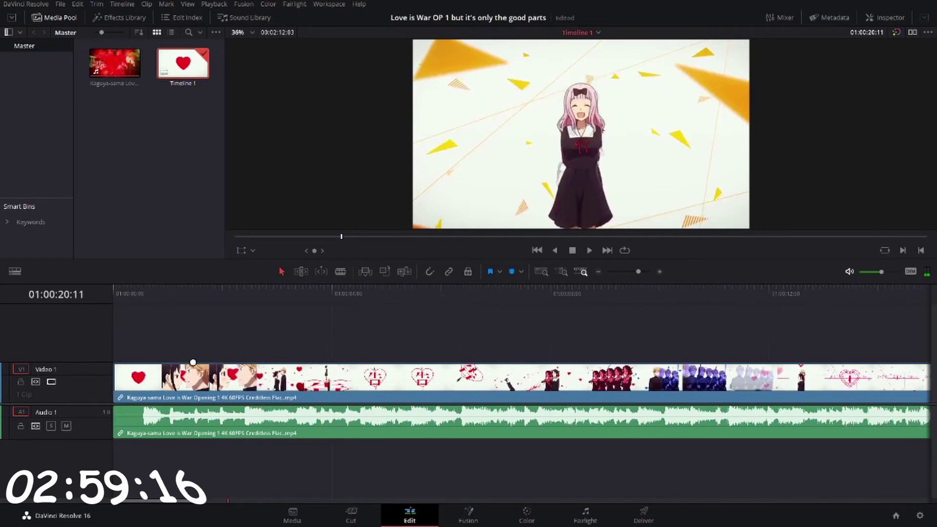
Step: Trim the video clip's start to the playhead at about 01:00:20
{"action": "left_click_drag", "start_coordinate": [114, 380], "coordinate": [246, 381]}
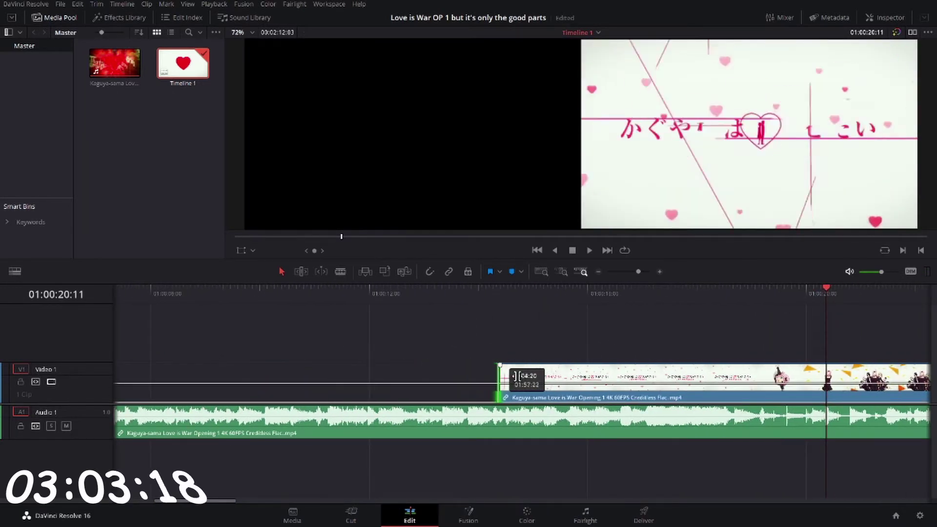
{"action": "left_click_drag", "start_coordinate": [247, 382], "coordinate": [669, 384]}
{"action": "scroll", "coordinate": [342, 332], "scroll_direction": "right", "scroll_amount": 8}
{"action": "mouse_move", "coordinate": [266, 383]}
{"action": "left_mouse_down"}
{"action": "mouse_move", "coordinate": [521, 381]}
{"action": "mouse_move", "coordinate": [434, 381]}
{"action": "left_mouse_up"}
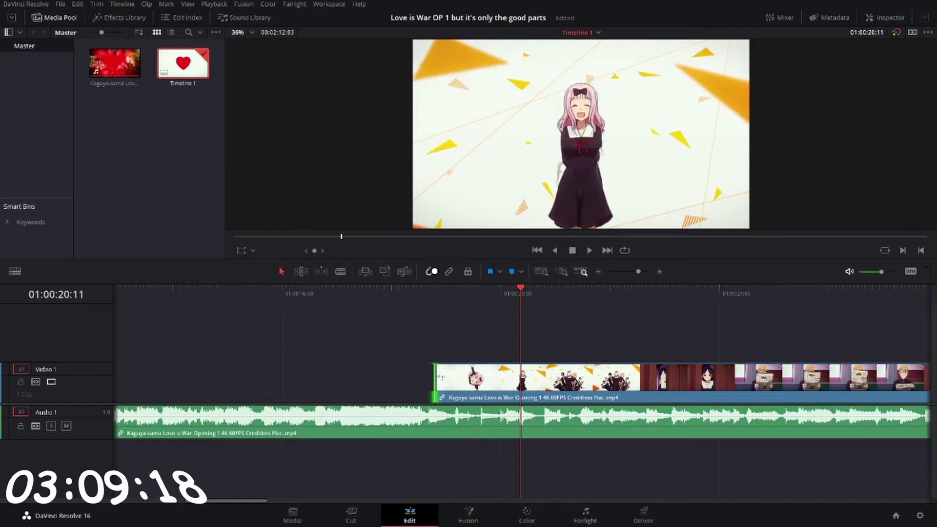
{"action": "left_click_drag", "start_coordinate": [434, 381], "coordinate": [516, 380]}
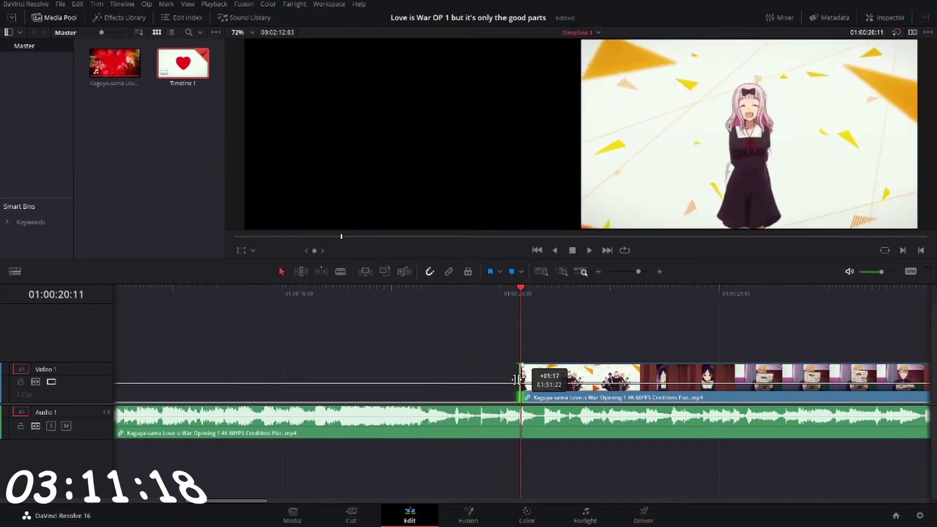
{"action": "scroll", "coordinate": [379, 341], "scroll_direction": "left", "scroll_amount": 5}
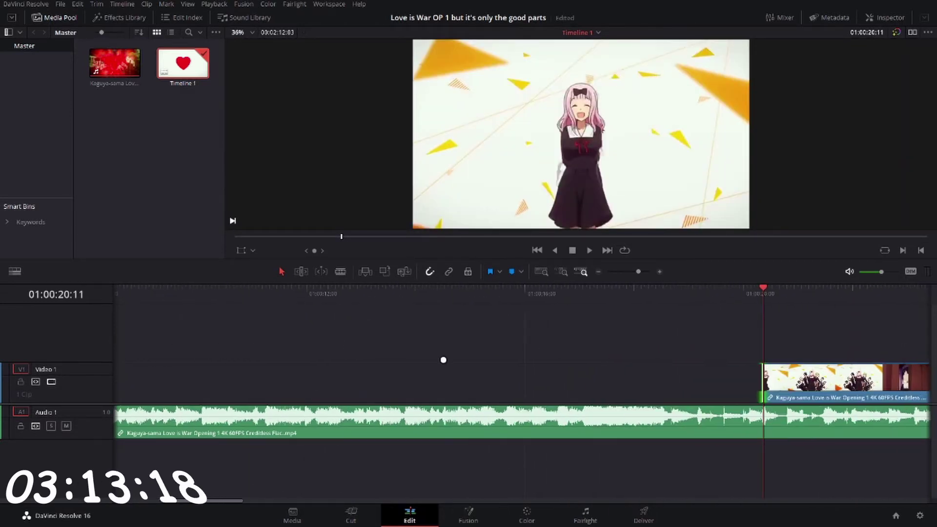
{"action": "scroll", "coordinate": [443, 360], "scroll_direction": "right", "scroll_amount": 5}
{"action": "left_click_drag", "start_coordinate": [516, 390], "coordinate": [420, 388]}
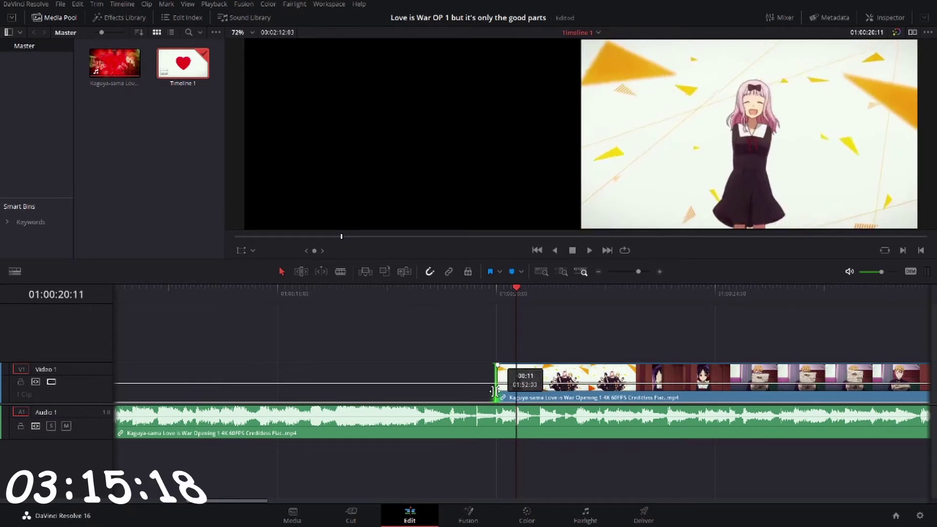
{"action": "left_click", "coordinate": [513, 292]}
{"action": "left_click_drag", "start_coordinate": [514, 291], "coordinate": [515, 292]}
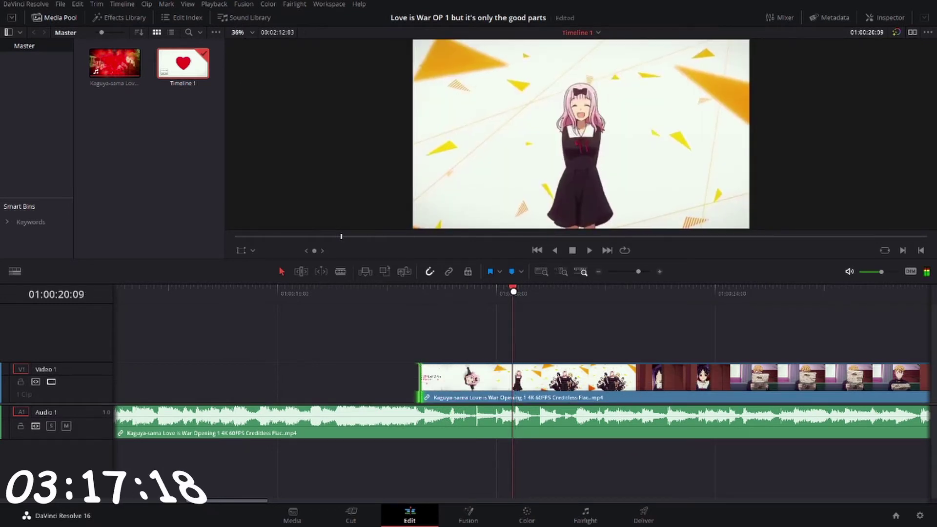
{"action": "left_click_drag", "start_coordinate": [429, 390], "coordinate": [512, 386]}
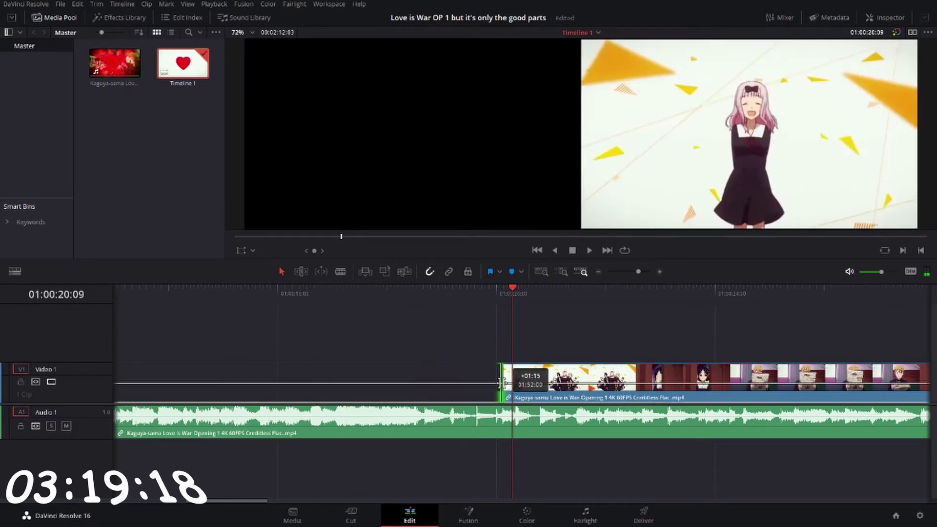
Step: Trim the audio start to match the video and park the playhead near 22 seconds
{"action": "scroll", "coordinate": [487, 364], "scroll_direction": "left", "scroll_amount": 5}
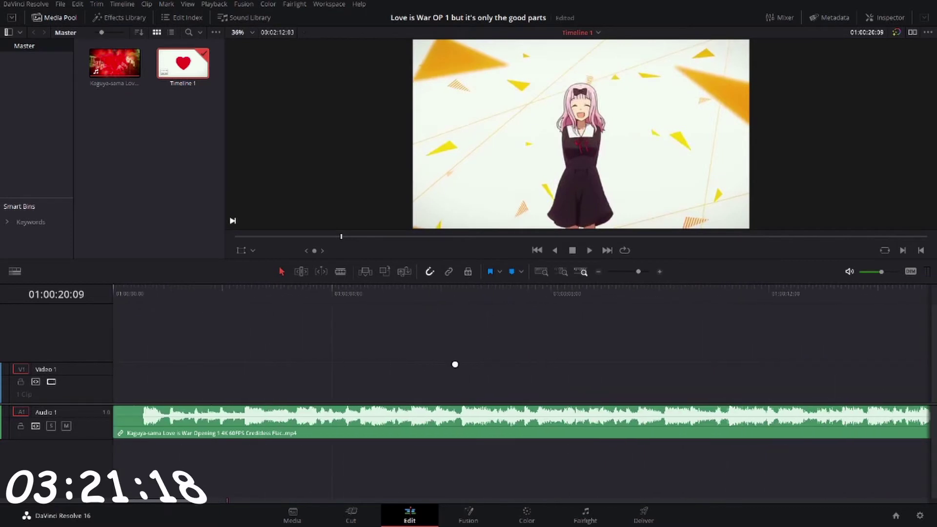
{"action": "left_click_drag", "start_coordinate": [114, 424], "coordinate": [691, 419]}
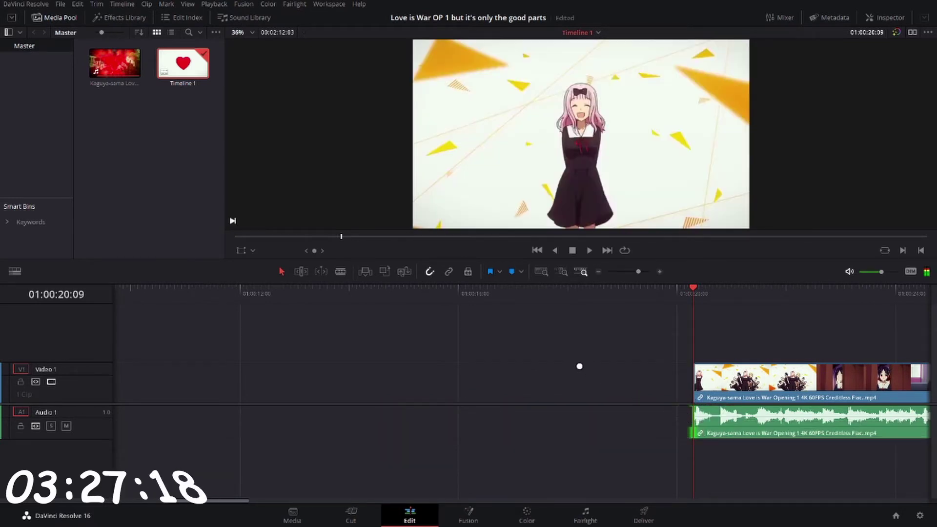
{"action": "scroll", "coordinate": [579, 366], "scroll_direction": "right", "scroll_amount": 10}
{"action": "left_click_drag", "start_coordinate": [422, 297], "coordinate": [557, 342]}
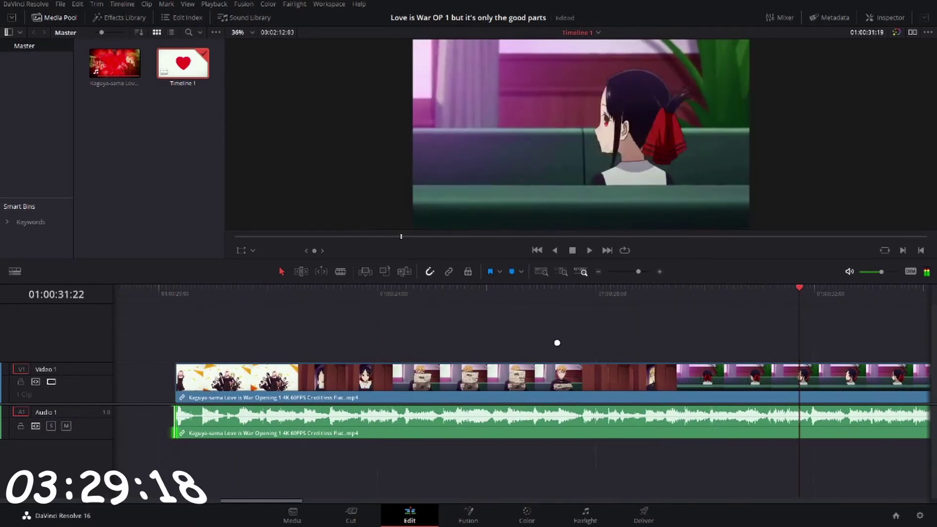
{"action": "scroll", "coordinate": [464, 340], "scroll_direction": "left", "scroll_amount": 5}
{"action": "mouse_move", "coordinate": [433, 288]}
{"action": "left_mouse_down"}
{"action": "mouse_move", "coordinate": [498, 291]}
{"action": "mouse_move", "coordinate": [485, 292]}
{"action": "left_mouse_up"}
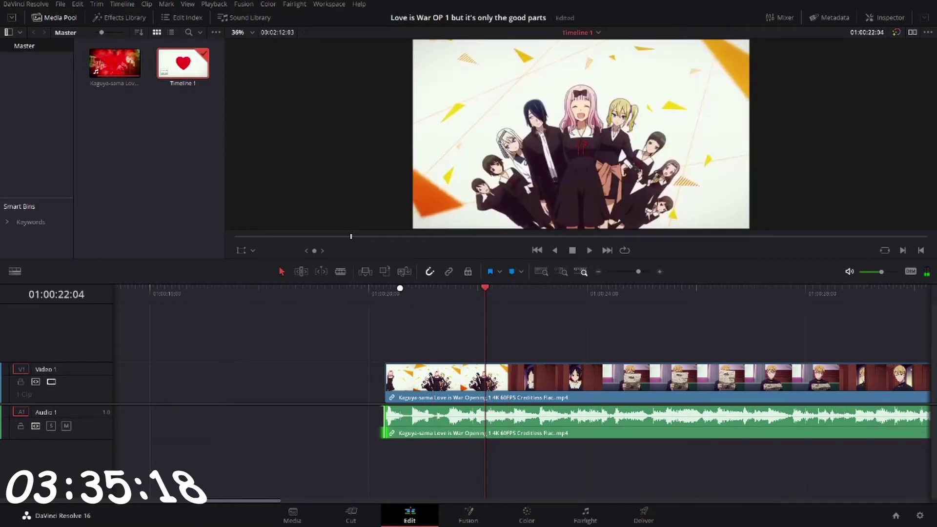
Step: Split the video and audio at the playhead and move the second part onto new tracks
{"action": "left_click", "coordinate": [486, 380]}
{"action": "left_click", "coordinate": [487, 425]}
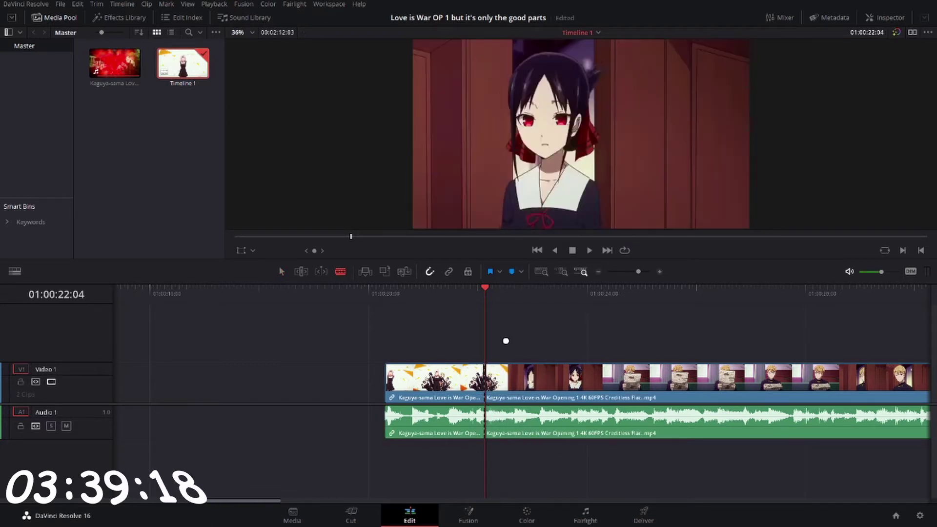
{"action": "scroll", "coordinate": [502, 333], "scroll_direction": "right", "scroll_amount": 3}
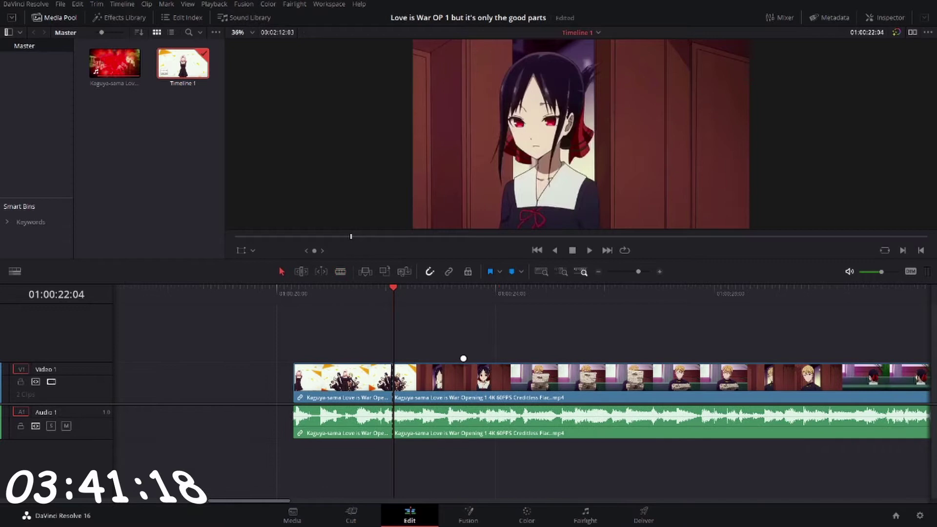
{"action": "left_click", "coordinate": [460, 382]}
{"action": "scroll", "coordinate": [488, 351], "scroll_direction": "right", "scroll_amount": 3}
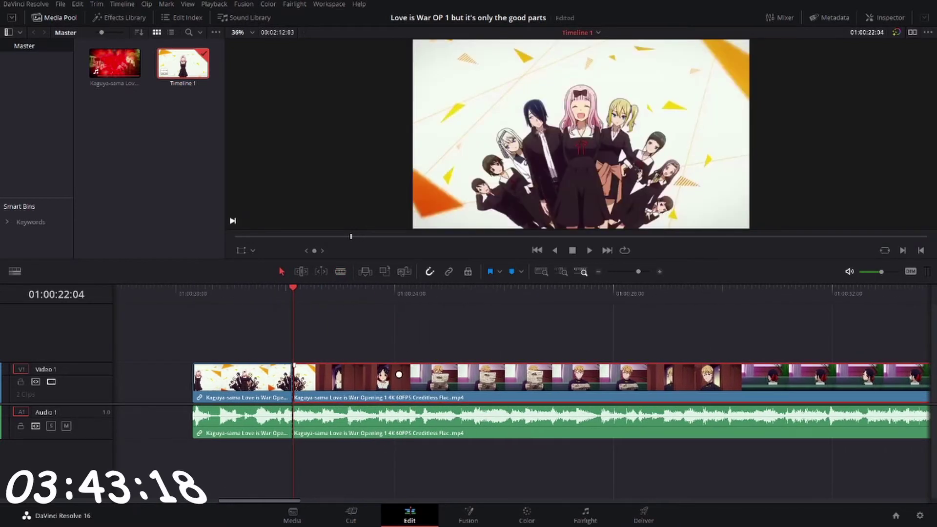
{"action": "left_click_drag", "start_coordinate": [399, 374], "coordinate": [399, 355]}
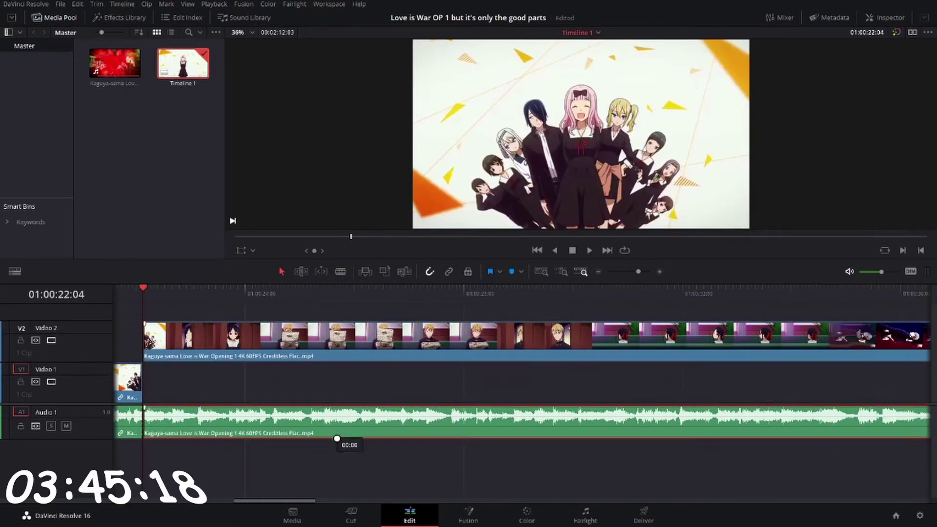
{"action": "left_click_drag", "start_coordinate": [339, 422], "coordinate": [338, 454]}
Step: Jump to about 35 seconds and preview the later part of the opening
{"action": "scroll", "coordinate": [306, 397], "scroll_direction": "right", "scroll_amount": 3}
{"action": "scroll", "coordinate": [306, 396], "scroll_direction": "right", "scroll_amount": 5}
{"action": "left_click", "coordinate": [759, 293]}
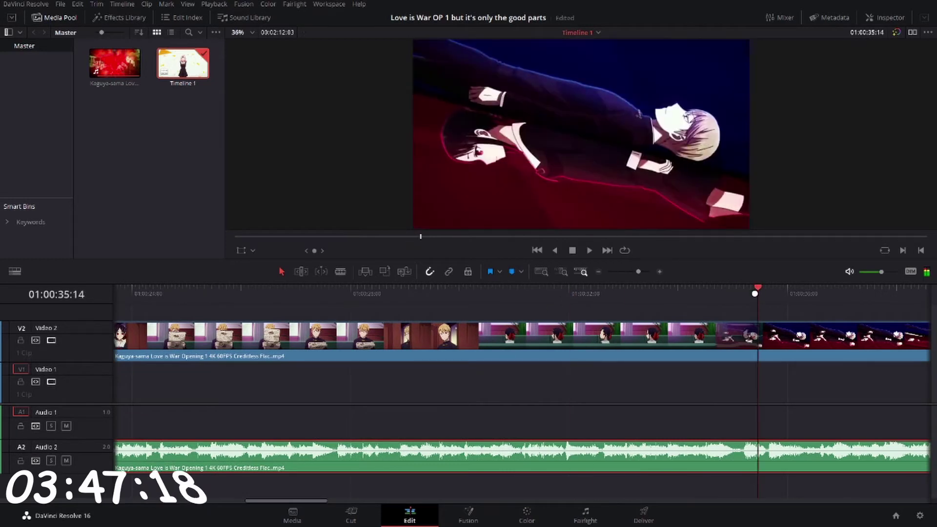
{"action": "scroll", "coordinate": [468, 401], "scroll_direction": "right", "scroll_amount": 12}
{"action": "scroll", "coordinate": [419, 398], "scroll_direction": "right", "scroll_amount": 5}
{"action": "scroll", "coordinate": [483, 380], "scroll_direction": "right", "scroll_amount": 5}
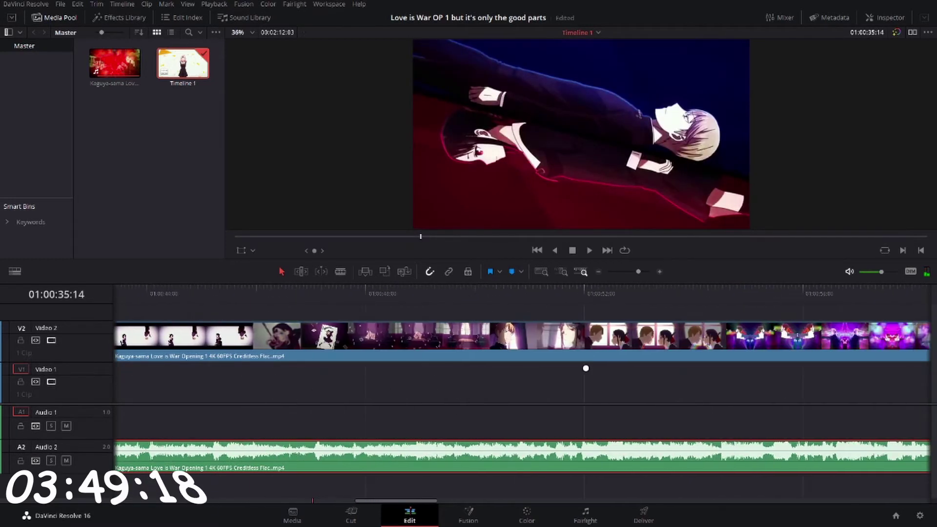
{"action": "scroll", "coordinate": [561, 370], "scroll_direction": "right", "scroll_amount": 5}
{"action": "scroll", "coordinate": [439, 366], "scroll_direction": "right", "scroll_amount": 5}
{"action": "mouse_move", "coordinate": [388, 287]}
{"action": "left_mouse_down"}
{"action": "mouse_move", "coordinate": [723, 293]}
{"action": "mouse_move", "coordinate": [576, 309]}
{"action": "mouse_move", "coordinate": [515, 302]}
{"action": "mouse_move", "coordinate": [564, 301]}
{"action": "left_mouse_up"}
{"action": "scroll", "coordinate": [615, 393], "scroll_direction": "right", "scroll_amount": 3}
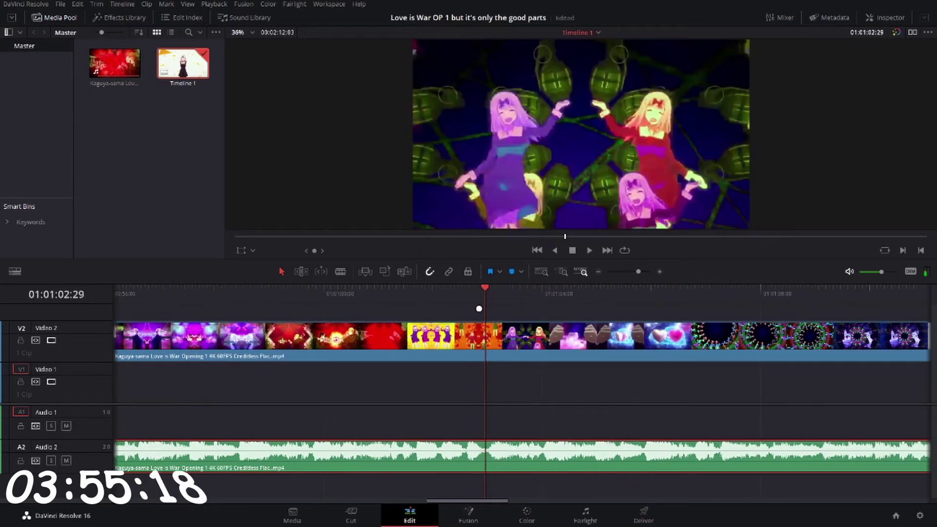
{"action": "key", "text": "l"}
{"action": "key", "text": "l"}
{"action": "key", "text": "k"}
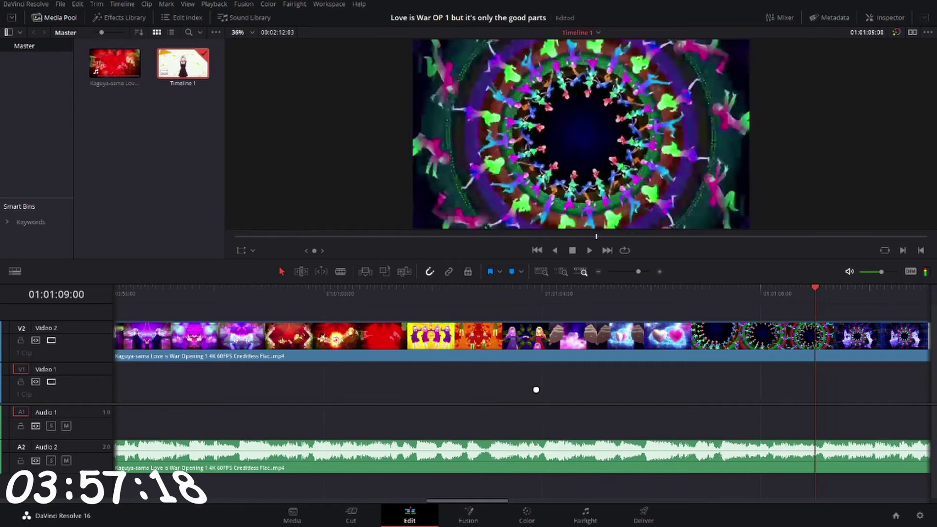
Step: Move the song's audio from A2 up onto A1, aligned with the video above
{"action": "scroll", "coordinate": [515, 412], "scroll_direction": "left", "scroll_amount": 2}
{"action": "scroll", "coordinate": [515, 412], "scroll_direction": "left", "scroll_amount": 10}
{"action": "scroll", "coordinate": [561, 393], "scroll_direction": "left", "scroll_amount": 10}
{"action": "scroll", "coordinate": [271, 395], "scroll_direction": "left", "scroll_amount": 10}
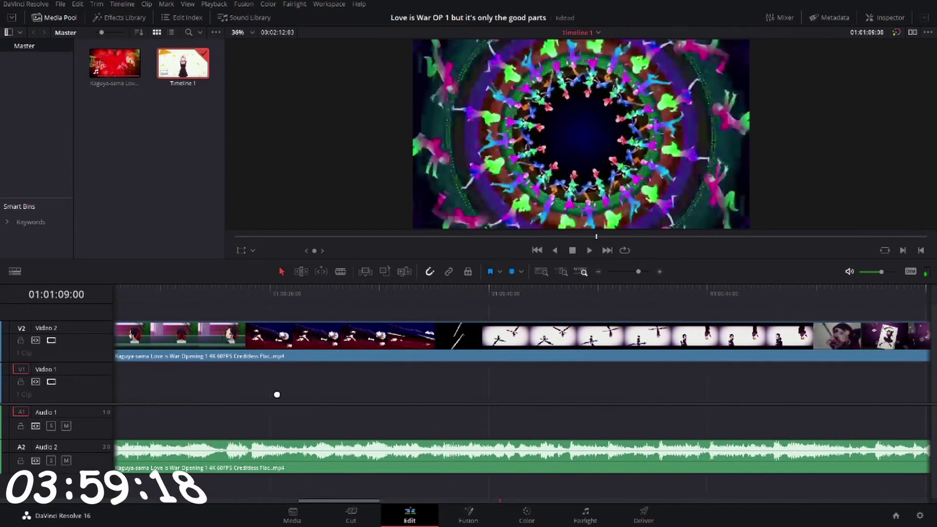
{"action": "scroll", "coordinate": [277, 393], "scroll_direction": "left", "scroll_amount": 10}
{"action": "scroll", "coordinate": [322, 395], "scroll_direction": "left", "scroll_amount": 5}
{"action": "left_click_drag", "start_coordinate": [343, 459], "coordinate": [342, 434]}
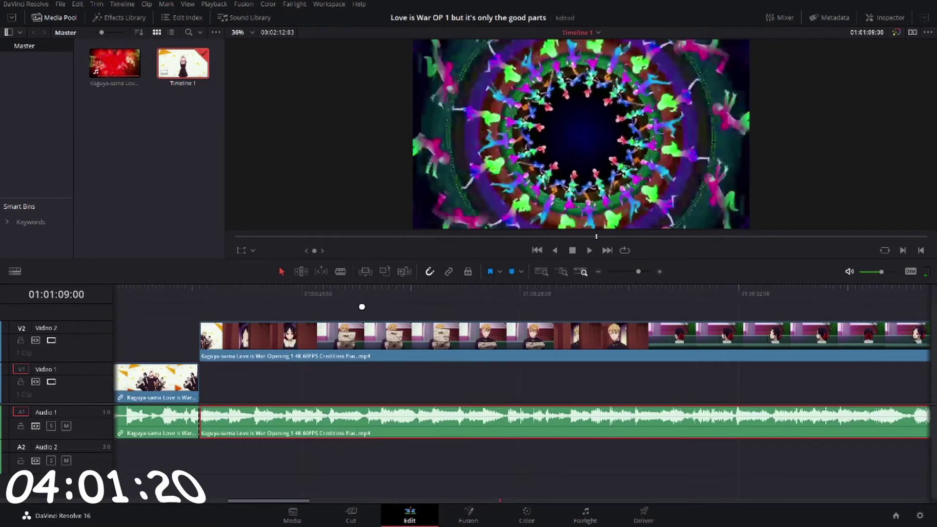
Step: Scrub to the three girls dancing scene and set the playhead at 01:01:21:09
{"action": "mouse_move", "coordinate": [362, 306]}
{"action": "left_mouse_down"}
{"action": "mouse_move", "coordinate": [699, 297]}
{"action": "mouse_move", "coordinate": [163, 297]}
{"action": "mouse_move", "coordinate": [722, 297]}
{"action": "left_mouse_up"}
{"action": "scroll", "coordinate": [277, 389], "scroll_direction": "right", "scroll_amount": 5}
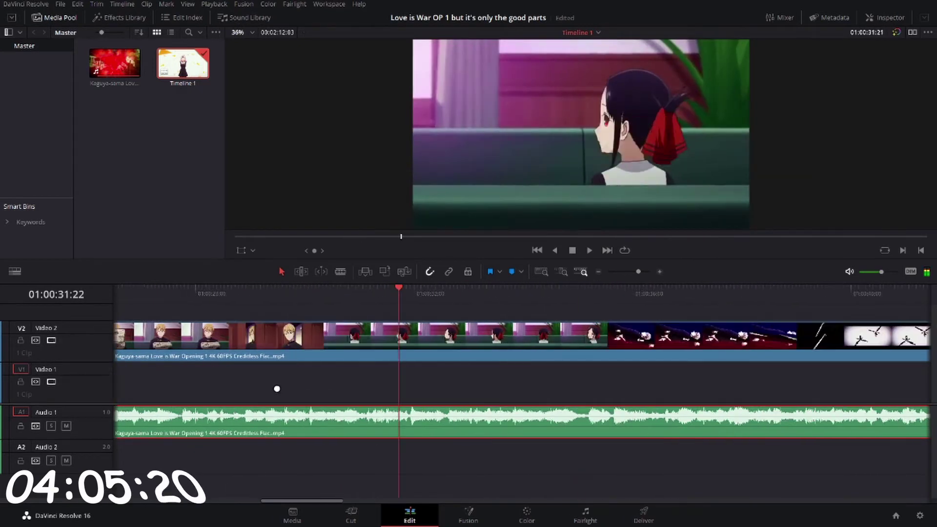
{"action": "scroll", "coordinate": [412, 376], "scroll_direction": "right", "scroll_amount": 3}
{"action": "scroll", "coordinate": [452, 379], "scroll_direction": "right", "scroll_amount": 3}
{"action": "scroll", "coordinate": [602, 372], "scroll_direction": "right", "scroll_amount": 3}
{"action": "scroll", "coordinate": [611, 378], "scroll_direction": "right", "scroll_amount": 3}
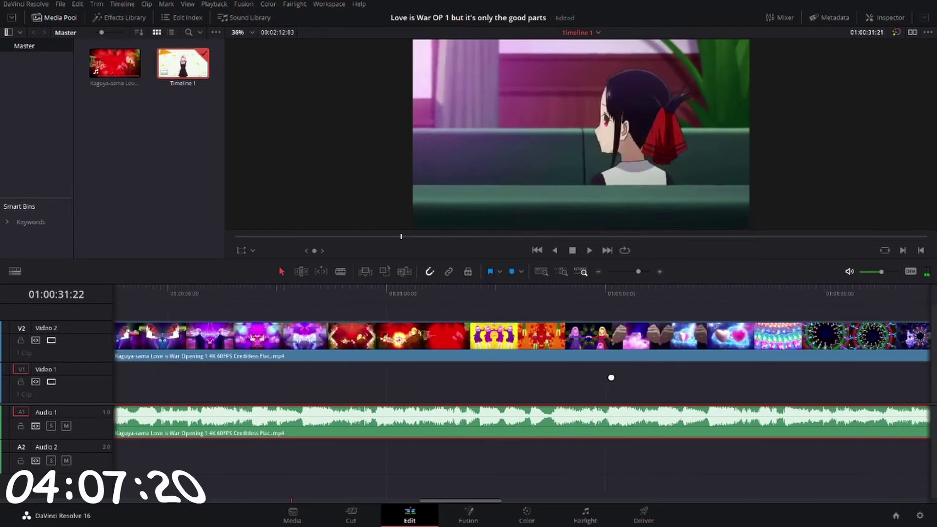
{"action": "scroll", "coordinate": [611, 377], "scroll_direction": "right", "scroll_amount": 3}
{"action": "scroll", "coordinate": [610, 339], "scroll_direction": "right", "scroll_amount": 3}
{"action": "scroll", "coordinate": [611, 339], "scroll_direction": "right", "scroll_amount": 3}
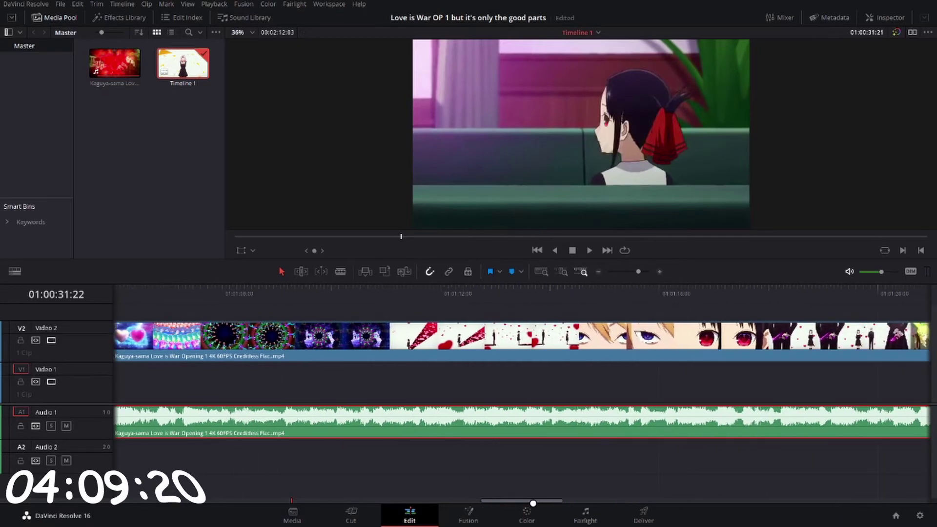
{"action": "scroll", "coordinate": [610, 339], "scroll_direction": "right", "scroll_amount": 3}
{"action": "scroll", "coordinate": [610, 338], "scroll_direction": "right", "scroll_amount": 3}
{"action": "left_click", "coordinate": [547, 295]}
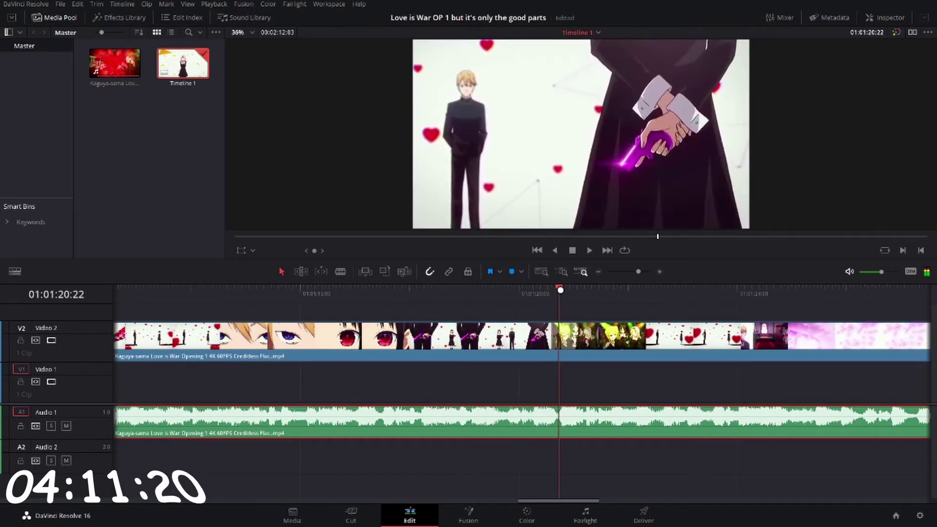
{"action": "left_click_drag", "start_coordinate": [607, 287], "coordinate": [587, 285]}
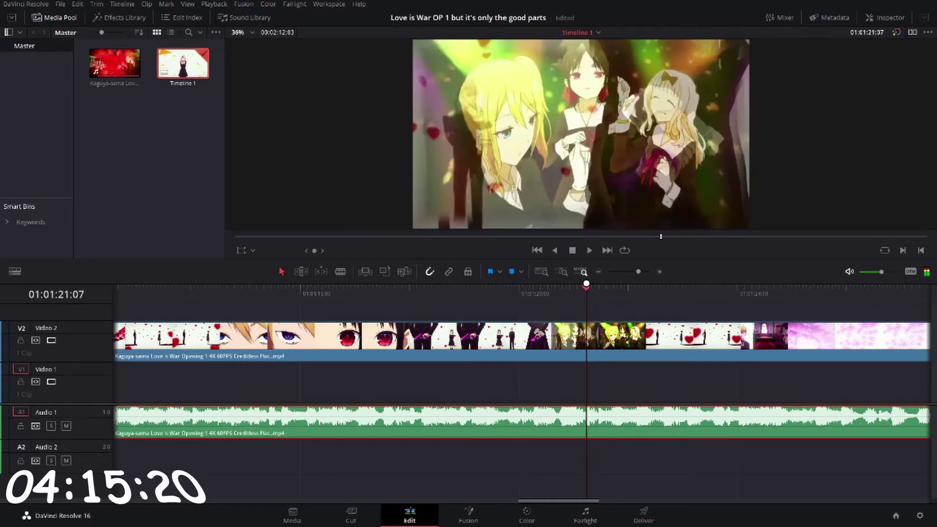
{"action": "key", "text": "Right"}
{"action": "key", "text": "Right"}
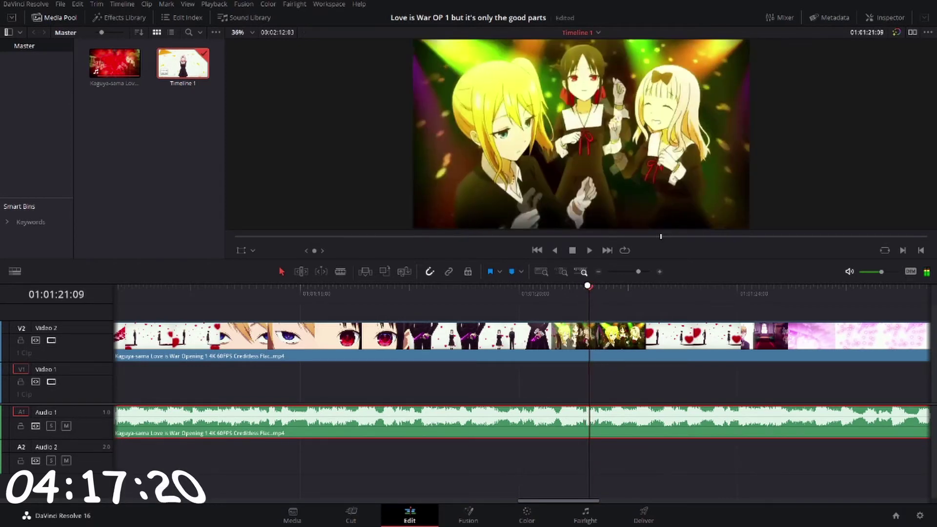
Step: Blade the video and audio at 01:01:21:09 and 01:01:15:04, then delete the middle piece
{"action": "left_click", "coordinate": [590, 344]}
{"action": "left_click", "coordinate": [592, 422]}
{"action": "scroll", "coordinate": [540, 387], "scroll_direction": "up", "scroll_amount": 3}
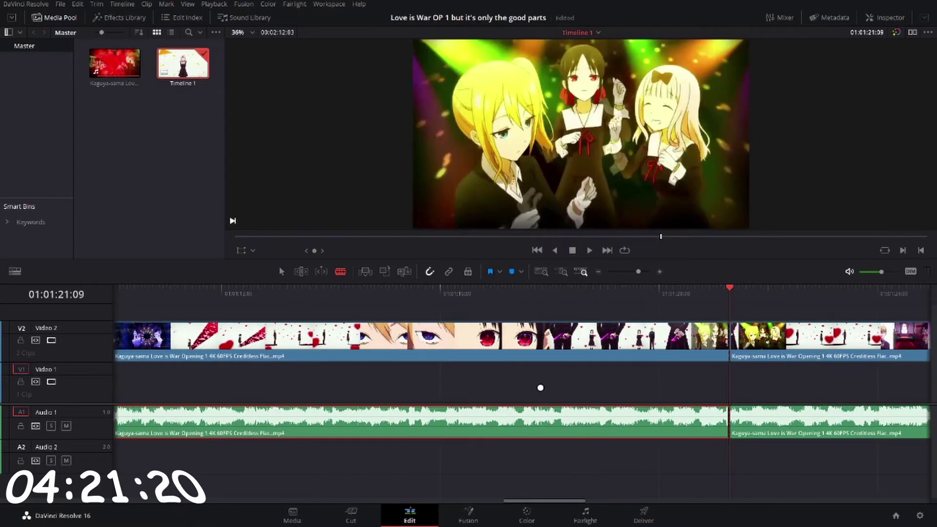
{"action": "left_click", "coordinate": [393, 345]}
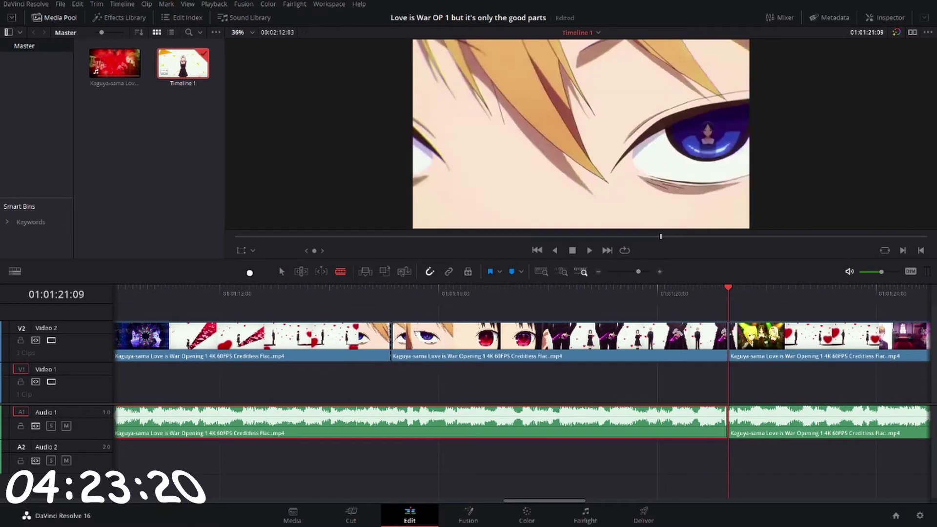
{"action": "key", "text": "Delete"}
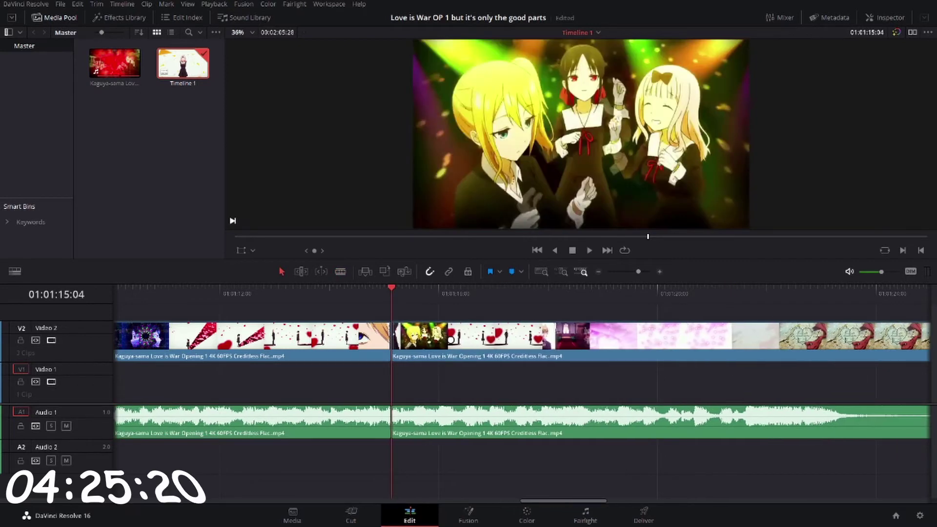
Step: Undo the deletion to restore the middle clip, keeping the Blade tool active
{"action": "scroll", "coordinate": [383, 393], "scroll_direction": "up", "scroll_amount": 2}
{"action": "scroll", "coordinate": [522, 393], "scroll_direction": "up", "scroll_amount": 2}
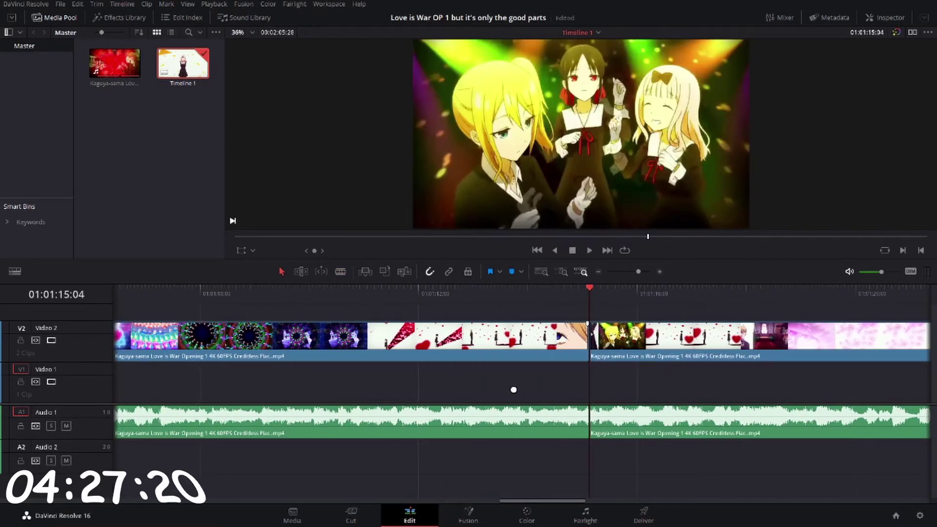
{"action": "key", "text": "ctrl+z"}
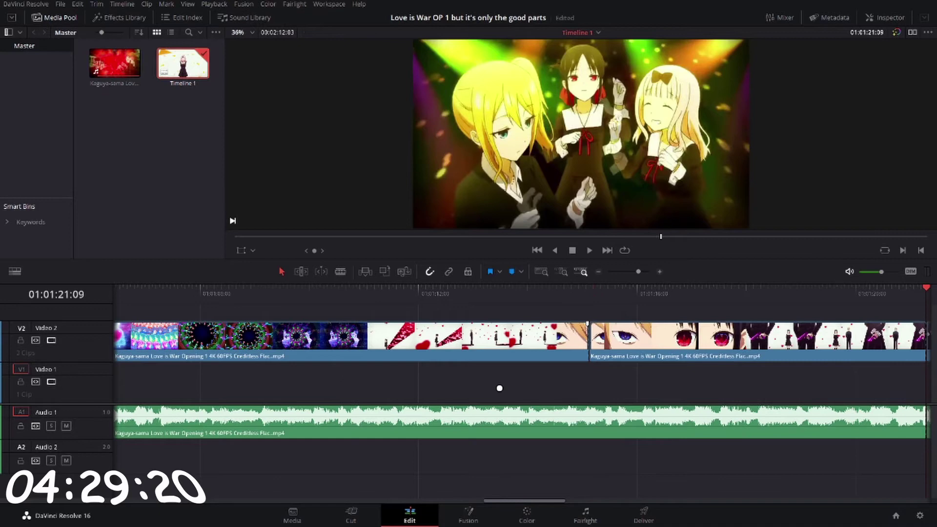
{"action": "scroll", "coordinate": [543, 382], "scroll_direction": "up", "scroll_amount": 5}
{"action": "scroll", "coordinate": [781, 358], "scroll_direction": "up", "scroll_amount": 4}
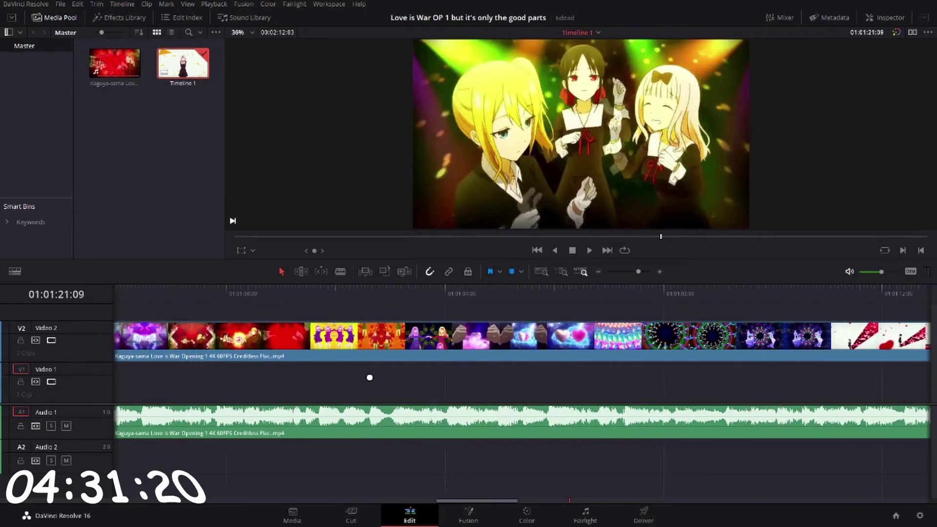
{"action": "scroll", "coordinate": [368, 377], "scroll_direction": "down", "scroll_amount": 4}
{"action": "scroll", "coordinate": [573, 397], "scroll_direction": "down", "scroll_amount": 8}
{"action": "scroll", "coordinate": [260, 386], "scroll_direction": "down", "scroll_amount": 1}
{"action": "key", "text": "b"}
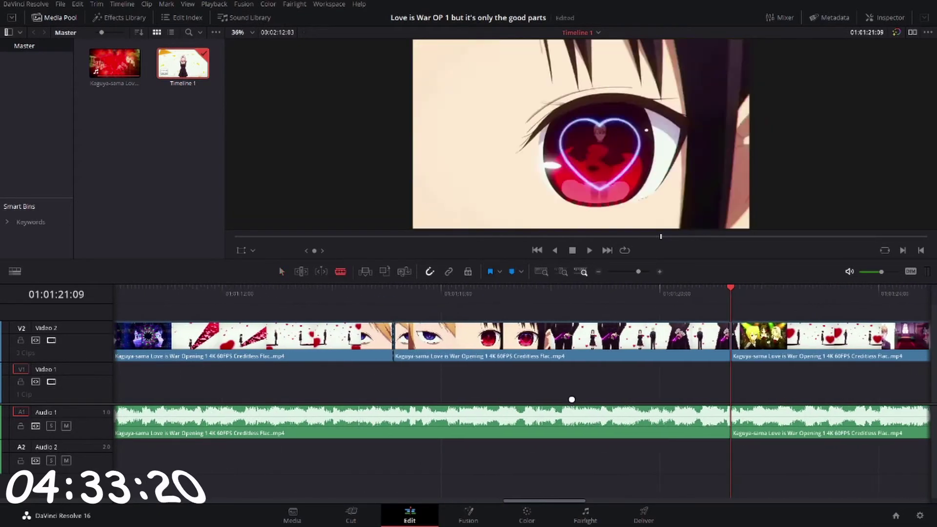
{"action": "scroll", "coordinate": [513, 408], "scroll_direction": "down", "scroll_amount": 7}
{"action": "scroll", "coordinate": [494, 421], "scroll_direction": "up", "scroll_amount": 3}
{"action": "scroll", "coordinate": [379, 385], "scroll_direction": "up", "scroll_amount": 5}
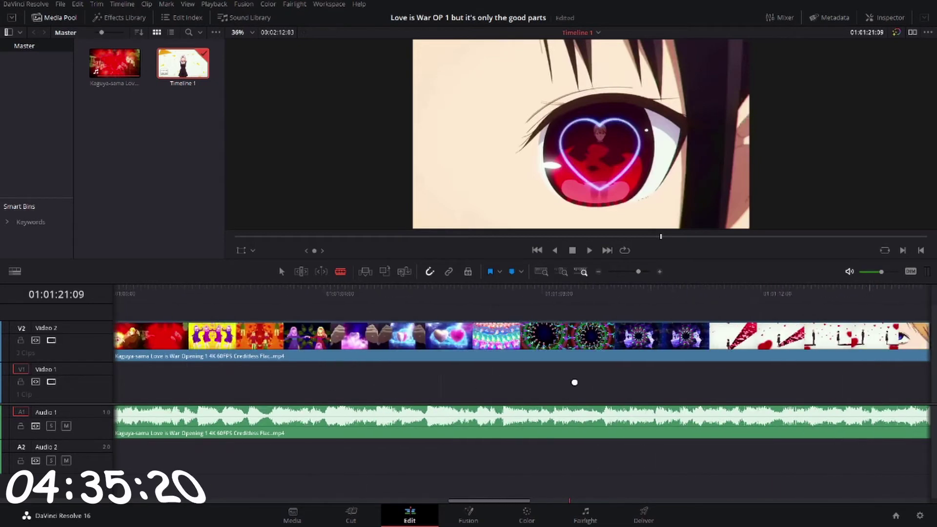
{"action": "scroll", "coordinate": [573, 382], "scroll_direction": "up", "scroll_amount": 5}
{"action": "scroll", "coordinate": [366, 379], "scroll_direction": "up", "scroll_amount": 5}
{"action": "scroll", "coordinate": [312, 383], "scroll_direction": "up", "scroll_amount": 5}
{"action": "scroll", "coordinate": [441, 382], "scroll_direction": "up", "scroll_amount": 6}
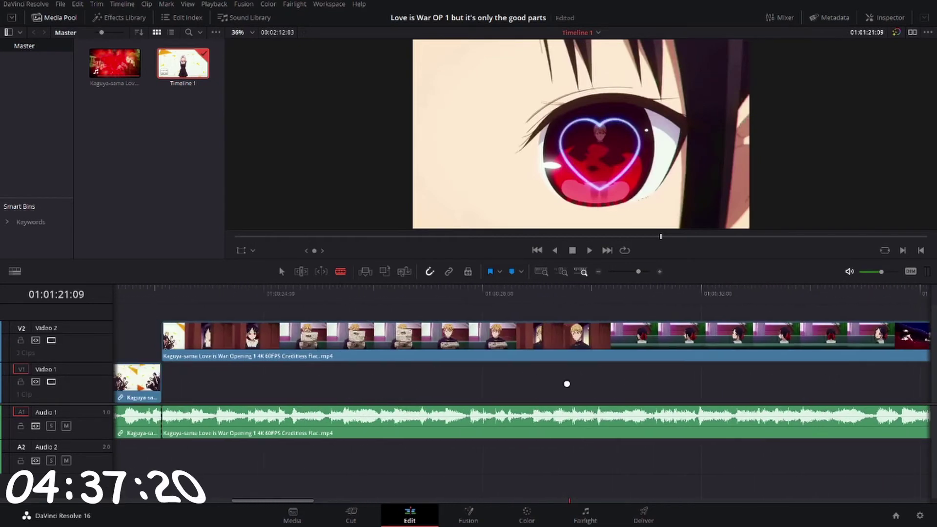
{"action": "scroll", "coordinate": [564, 383], "scroll_direction": "up", "scroll_amount": 5}
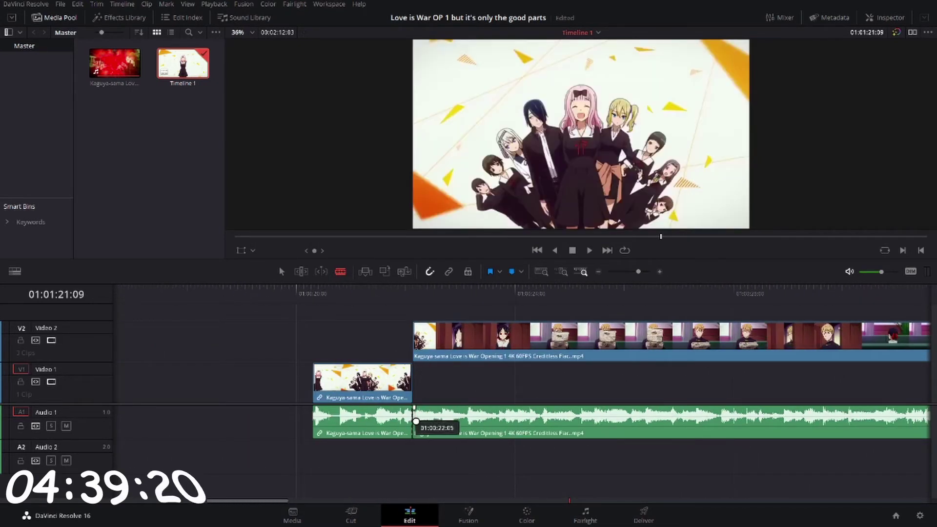
{"action": "scroll", "coordinate": [475, 391], "scroll_direction": "down", "scroll_amount": 2}
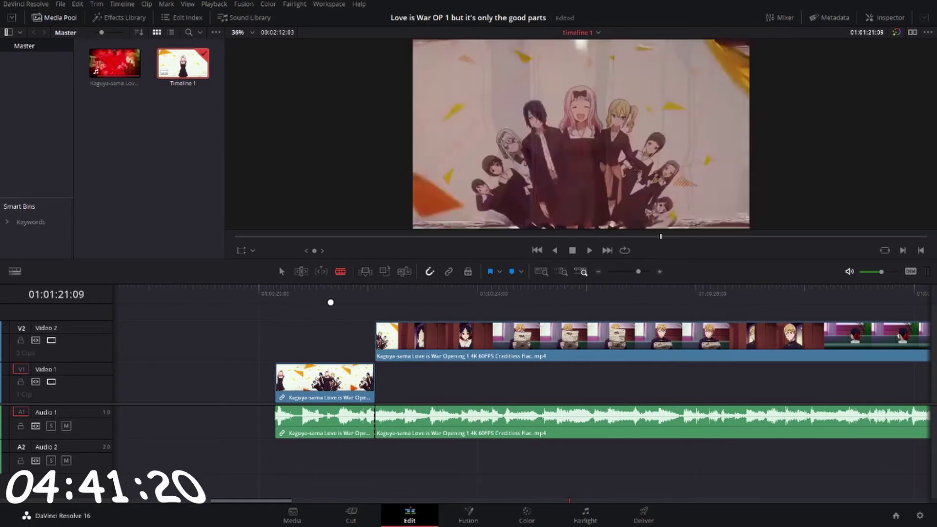
Step: Undo one more earlier edit and scrub back to review the earlier footage
{"action": "key", "text": "ctrl+z"}
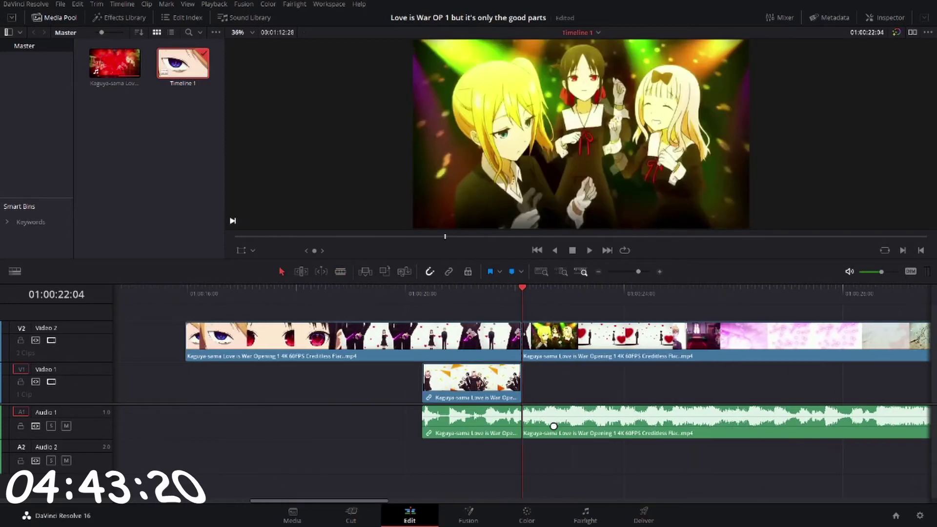
{"action": "scroll", "coordinate": [634, 380], "scroll_direction": "up", "scroll_amount": 3}
{"action": "scroll", "coordinate": [691, 373], "scroll_direction": "down", "scroll_amount": 1}
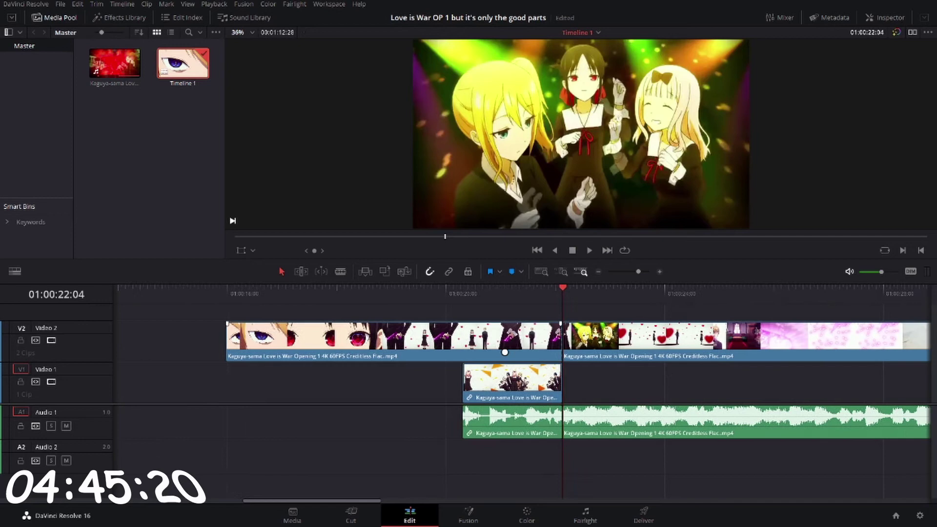
{"action": "mouse_move", "coordinate": [554, 293]}
{"action": "left_mouse_down"}
{"action": "mouse_move", "coordinate": [288, 287]}
{"action": "mouse_move", "coordinate": [456, 287]}
{"action": "left_mouse_up"}
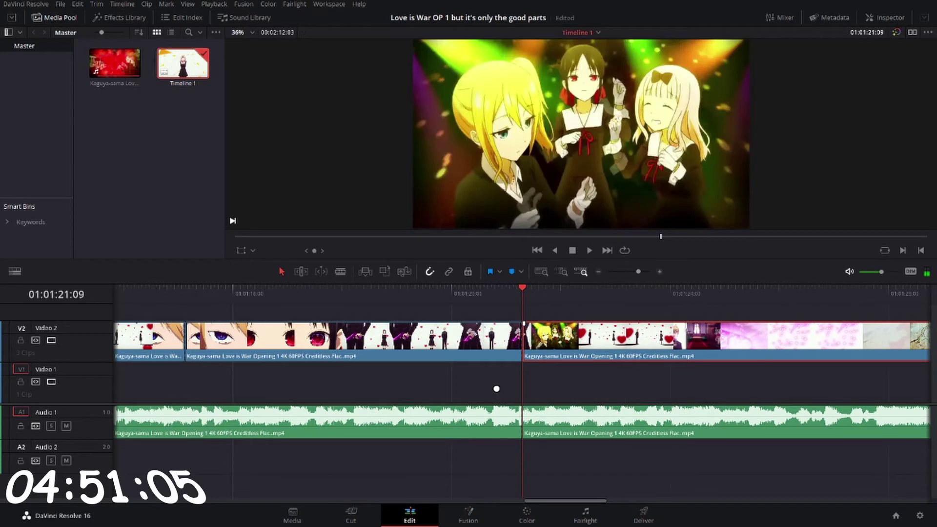
{"action": "scroll", "coordinate": [497, 388], "scroll_direction": "up", "scroll_amount": 5}
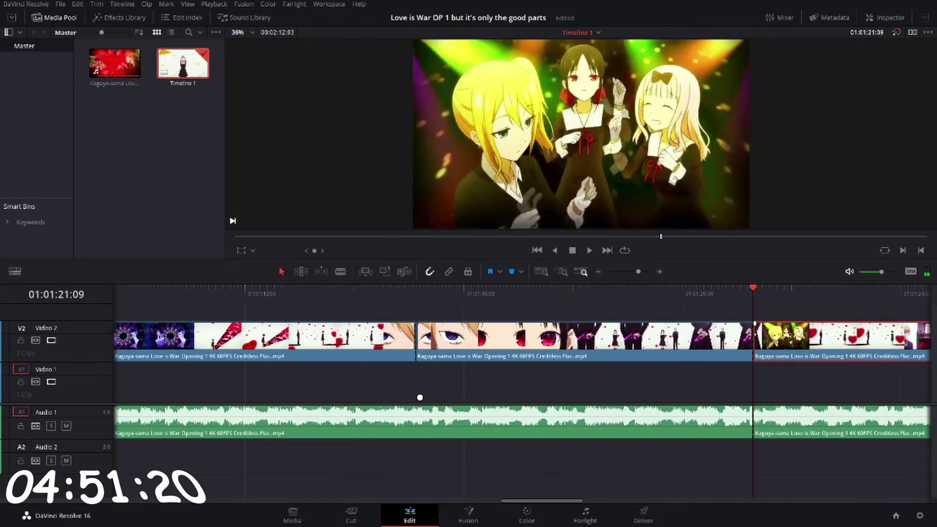
{"action": "scroll", "coordinate": [418, 397], "scroll_direction": "up", "scroll_amount": 5}
{"action": "scroll", "coordinate": [562, 390], "scroll_direction": "up", "scroll_amount": 5}
{"action": "scroll", "coordinate": [695, 380], "scroll_direction": "up", "scroll_amount": 5}
{"action": "scroll", "coordinate": [723, 369], "scroll_direction": "down", "scroll_amount": 5}
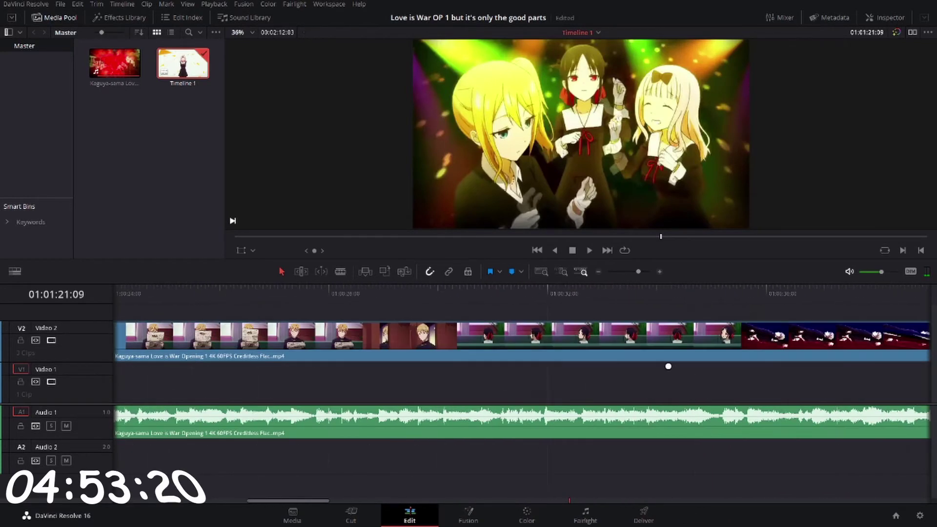
{"action": "scroll", "coordinate": [664, 376], "scroll_direction": "down", "scroll_amount": 5}
{"action": "scroll", "coordinate": [635, 383], "scroll_direction": "down", "scroll_amount": 1}
{"action": "scroll", "coordinate": [586, 381], "scroll_direction": "down", "scroll_amount": 5}
{"action": "scroll", "coordinate": [554, 380], "scroll_direction": "down", "scroll_amount": 3}
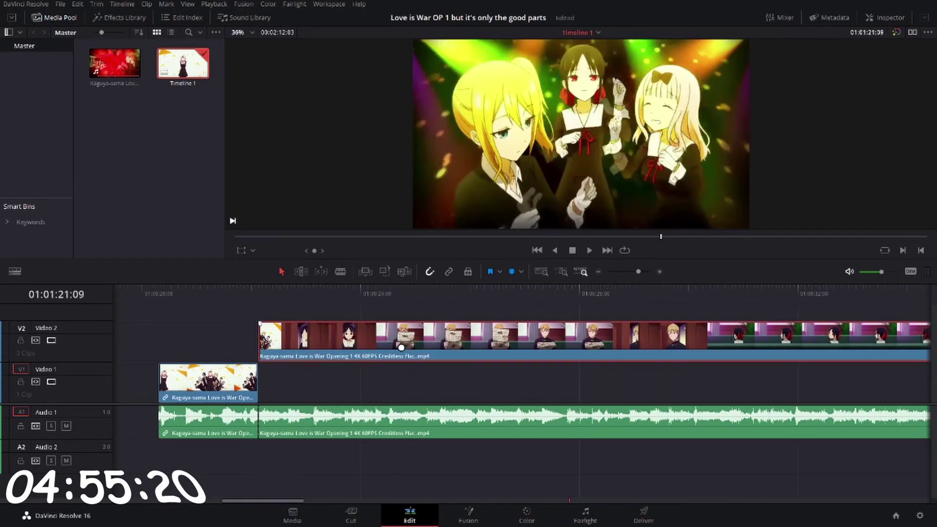
Step: Move the Video 2 clip and the clip after it up onto Video 3
{"action": "left_click_drag", "start_coordinate": [401, 348], "coordinate": [420, 322]}
{"action": "scroll", "coordinate": [439, 342], "scroll_direction": "down", "scroll_amount": 5}
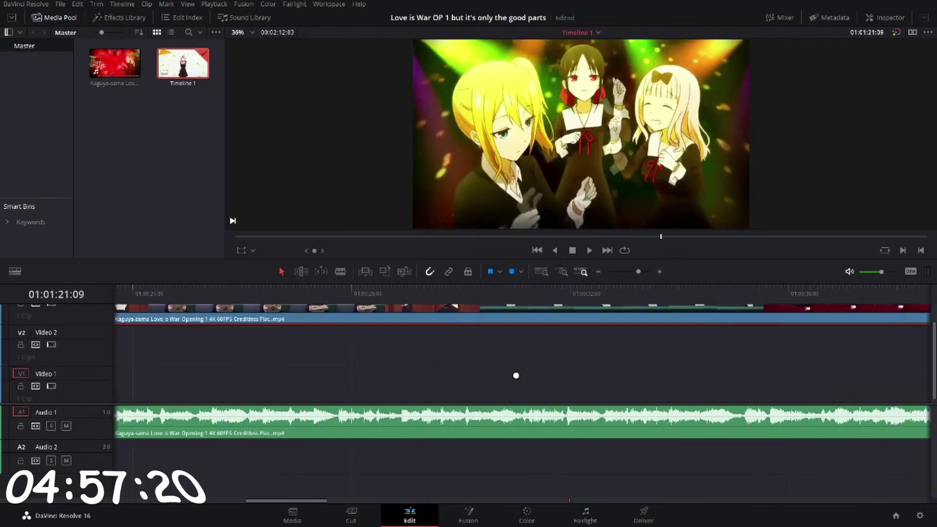
{"action": "scroll", "coordinate": [672, 378], "scroll_direction": "down", "scroll_amount": 5}
{"action": "scroll", "coordinate": [537, 393], "scroll_direction": "down", "scroll_amount": 5}
{"action": "scroll", "coordinate": [443, 389], "scroll_direction": "down", "scroll_amount": 5}
{"action": "scroll", "coordinate": [527, 389], "scroll_direction": "down", "scroll_amount": 5}
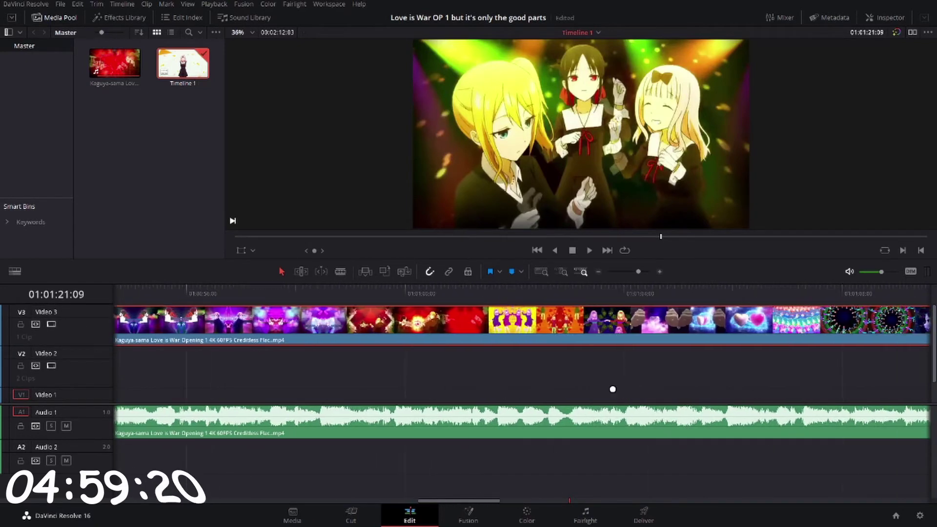
{"action": "scroll", "coordinate": [601, 391], "scroll_direction": "down", "scroll_amount": 5}
{"action": "scroll", "coordinate": [524, 387], "scroll_direction": "down", "scroll_amount": 5}
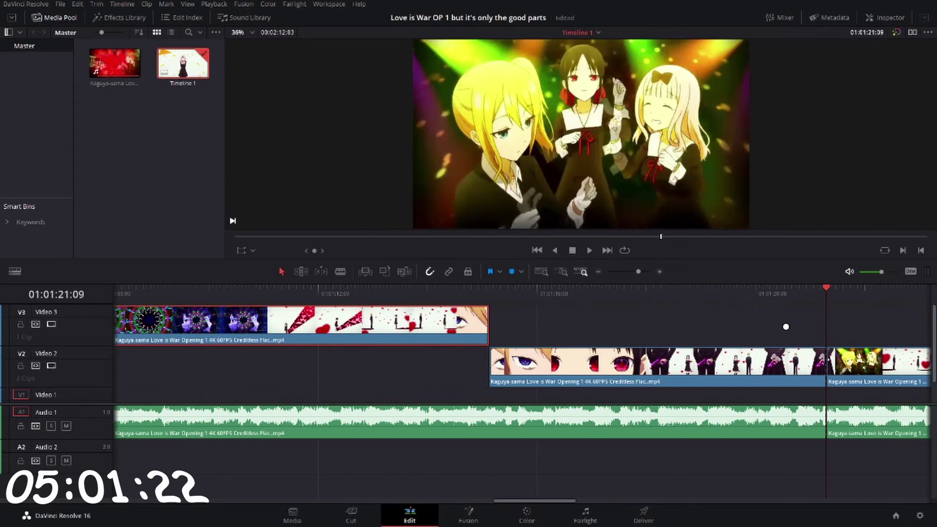
{"action": "left_click_drag", "start_coordinate": [687, 376], "coordinate": [685, 341]}
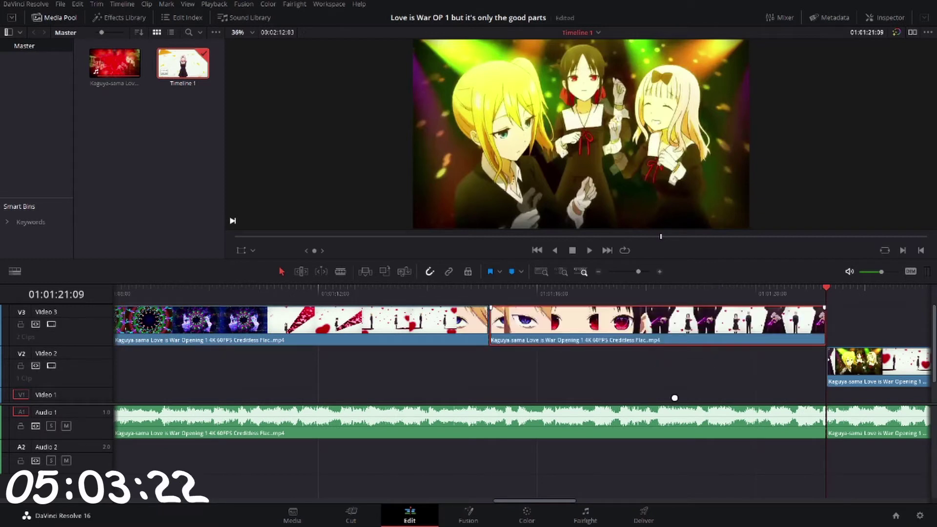
Step: Move the audio clip down to A2 and ripple-delete the second Video 3 clip
{"action": "right_click", "coordinate": [644, 338]}
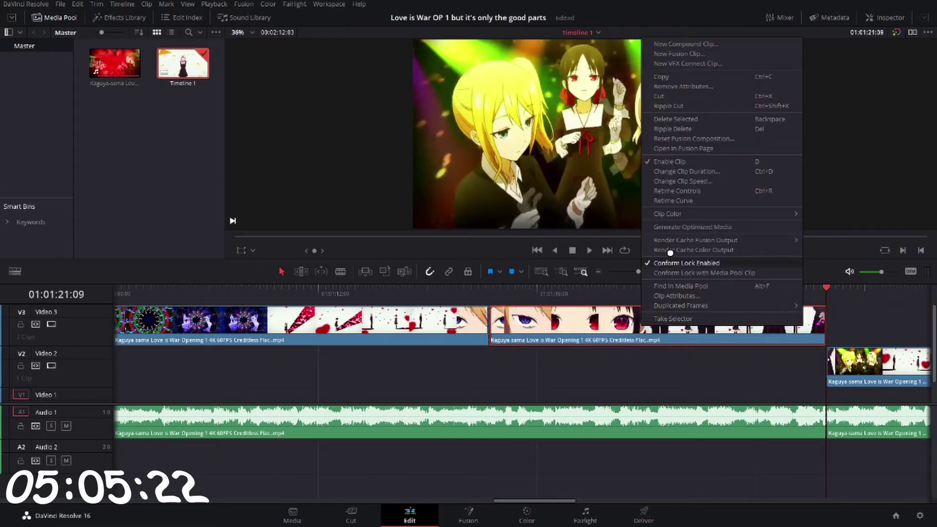
{"action": "left_click", "coordinate": [527, 344]}
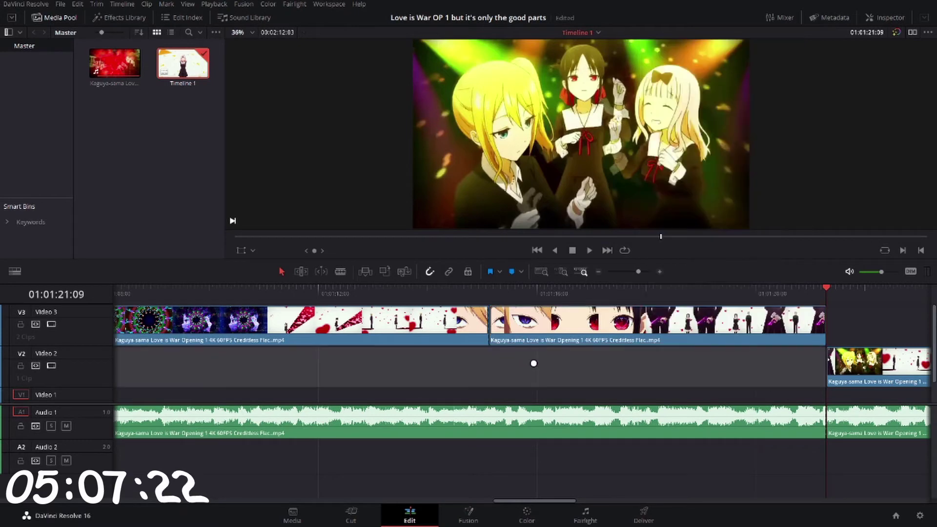
{"action": "key", "text": "Delete"}
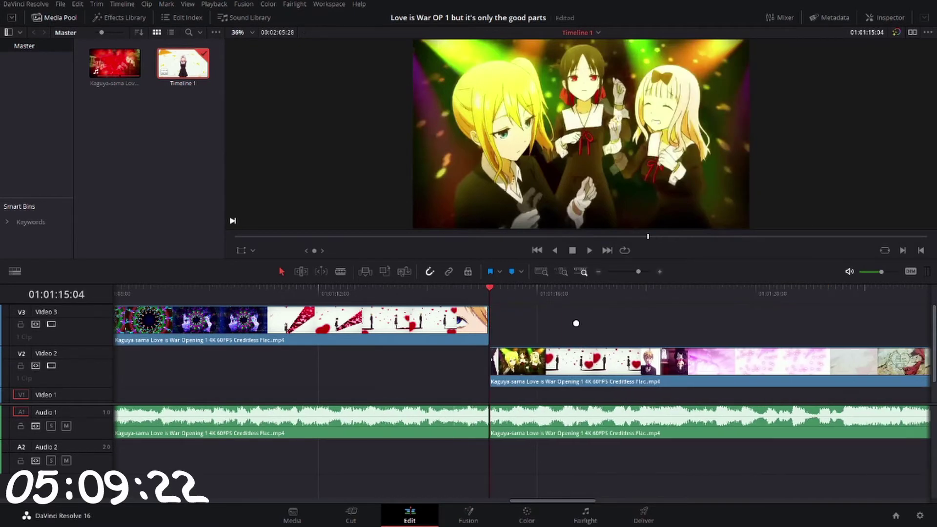
{"action": "key", "text": "ctrl+z"}
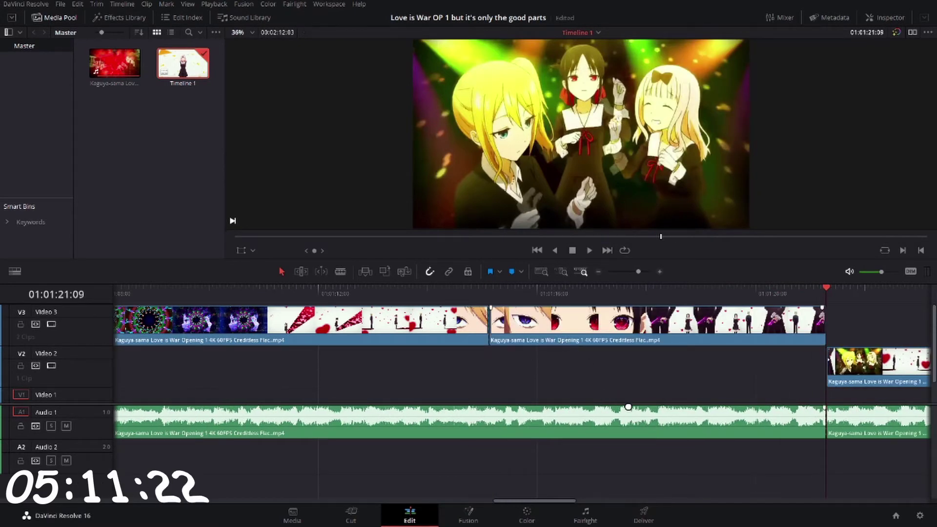
{"action": "left_click_drag", "start_coordinate": [565, 424], "coordinate": [579, 455]}
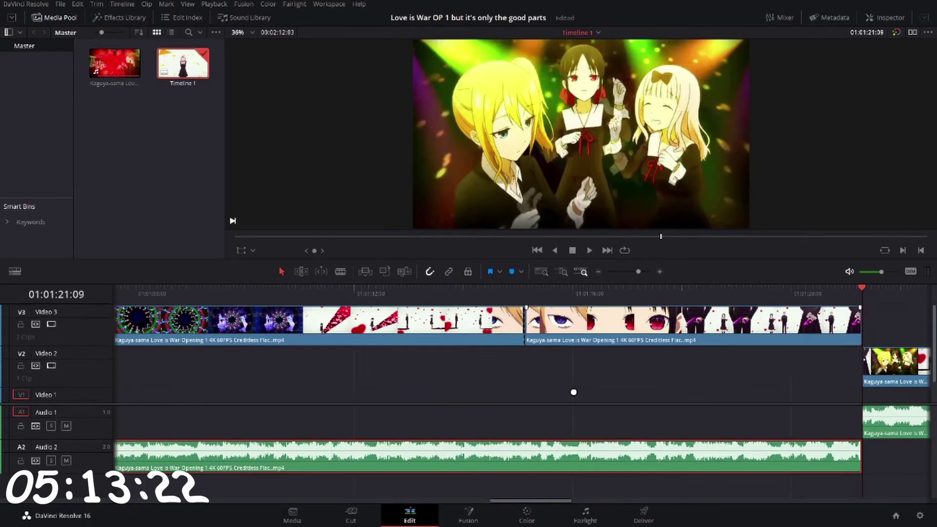
{"action": "left_click", "coordinate": [654, 318]}
{"action": "key", "text": "Delete"}
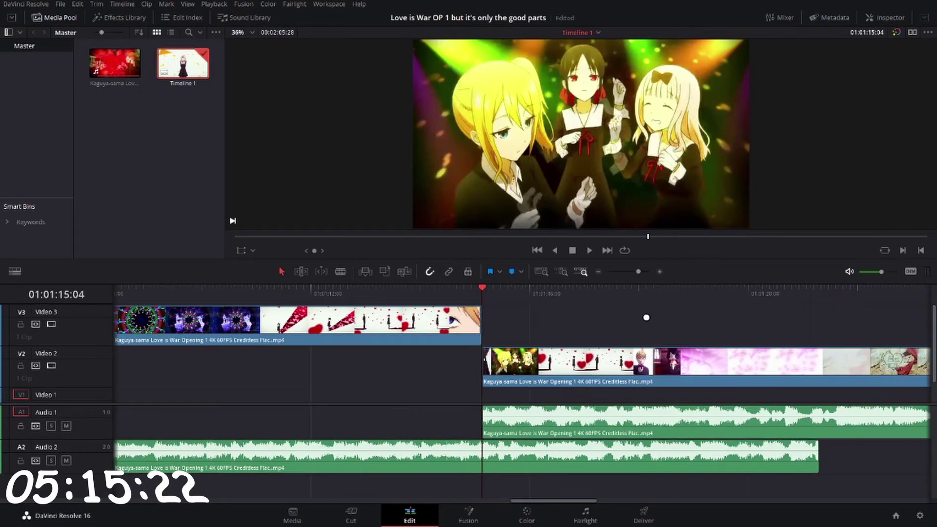
Step: Undo and redo the deletion so the gap before the remaining clips closes
{"action": "scroll", "coordinate": [456, 399], "scroll_direction": "left", "scroll_amount": 5}
{"action": "scroll", "coordinate": [585, 390], "scroll_direction": "left", "scroll_amount": 2}
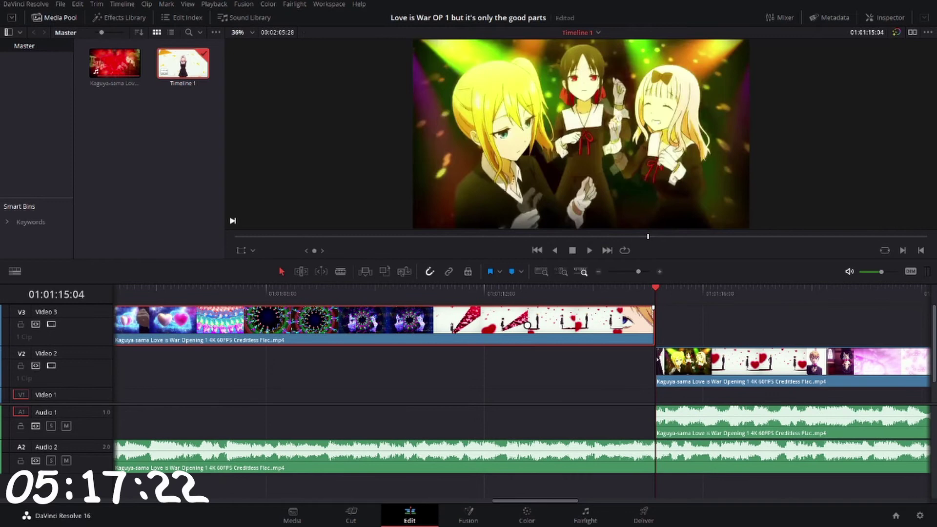
{"action": "scroll", "coordinate": [648, 387], "scroll_direction": "left", "scroll_amount": 5}
{"action": "scroll", "coordinate": [749, 397], "scroll_direction": "left", "scroll_amount": 5}
{"action": "key", "text": "ctrl+z"}
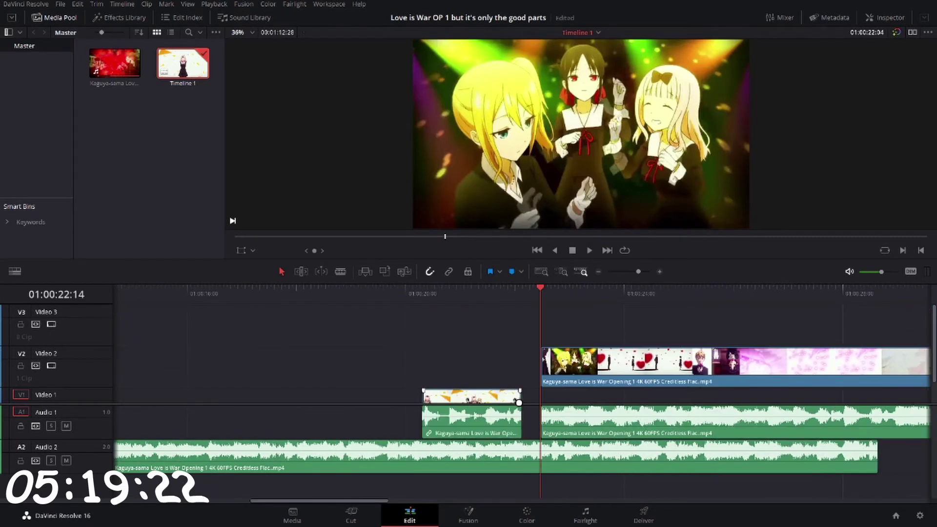
{"action": "key", "text": "ctrl+shift+z"}
{"action": "scroll", "coordinate": [343, 370], "scroll_direction": "left", "scroll_amount": 6}
{"action": "scroll", "coordinate": [497, 371], "scroll_direction": "right", "scroll_amount": 3}
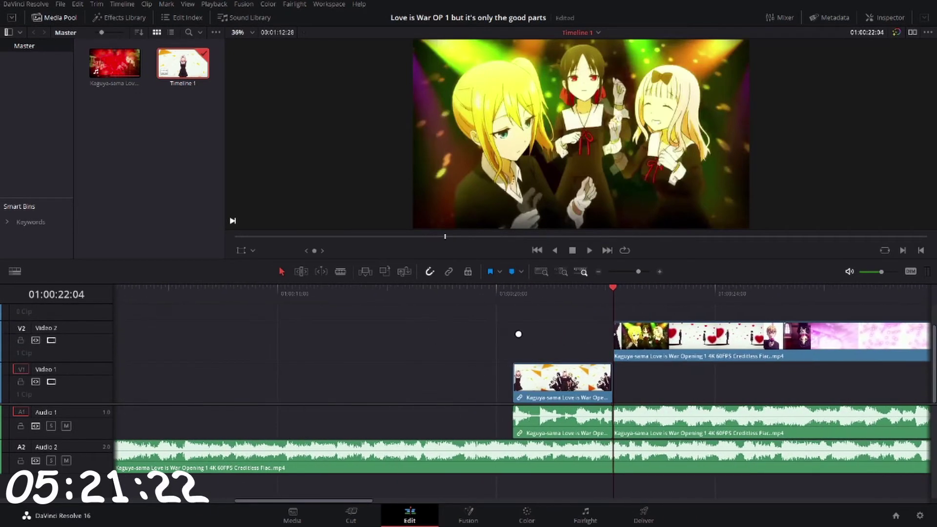
Step: Park the playhead at 01:00:22:27 and blade the Video 2 clip there
{"action": "left_click_drag", "start_coordinate": [596, 287], "coordinate": [744, 287]}
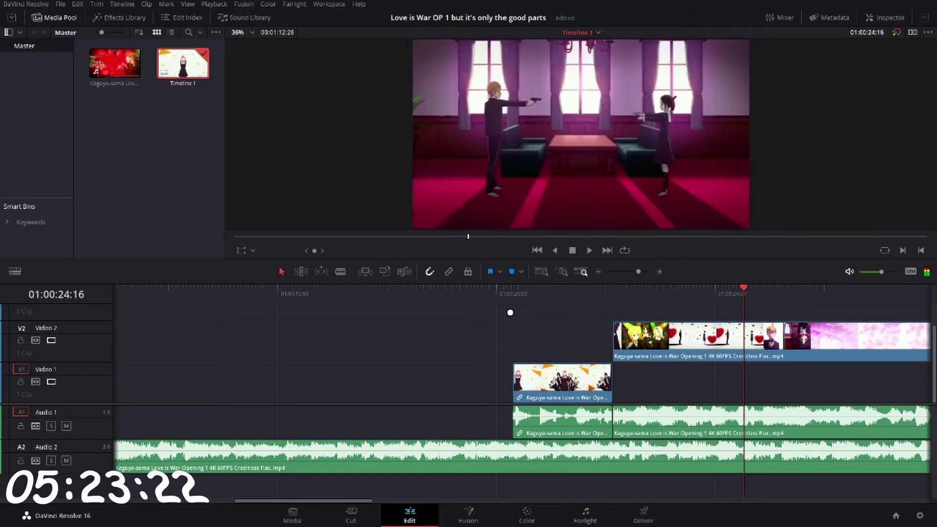
{"action": "scroll", "coordinate": [510, 313], "scroll_direction": "right", "scroll_amount": 5}
{"action": "left_click_drag", "start_coordinate": [610, 293], "coordinate": [527, 284]}
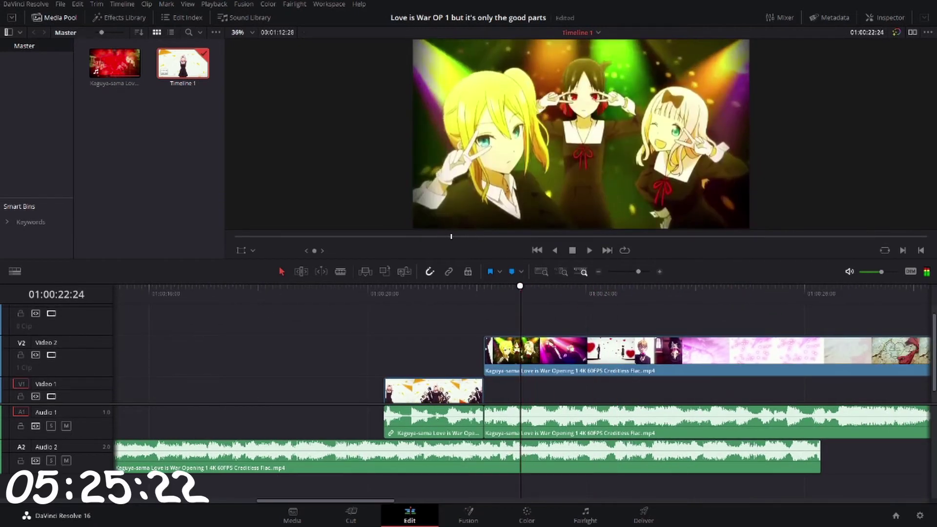
{"action": "key", "text": "Left"}
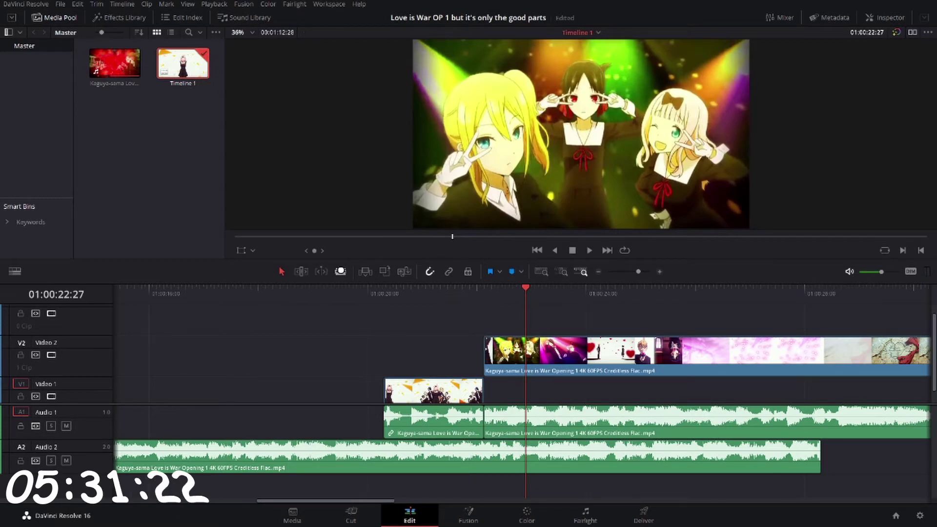
{"action": "key", "text": "b"}
{"action": "left_click", "coordinate": [526, 349]}
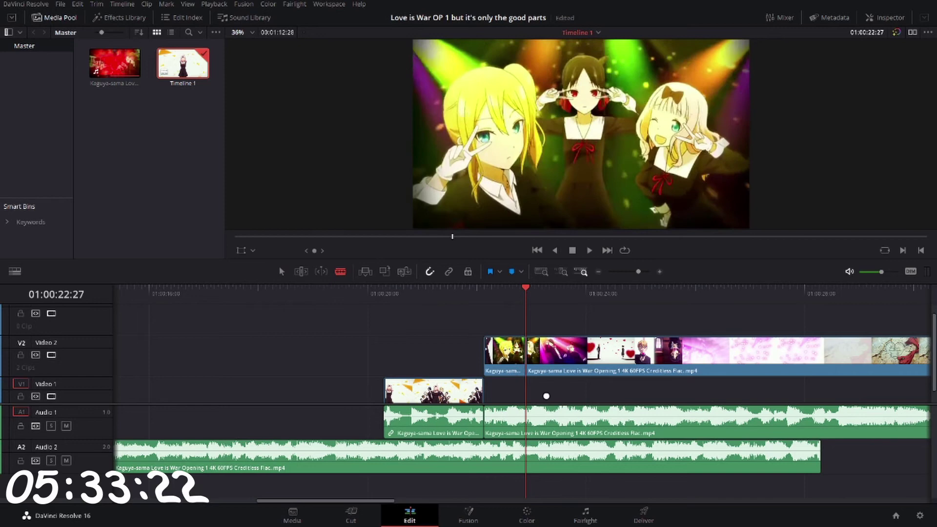
Step: Lift the second half of the split clip onto V3 and return the playhead to 01:00:20:20
{"action": "key", "text": "a"}
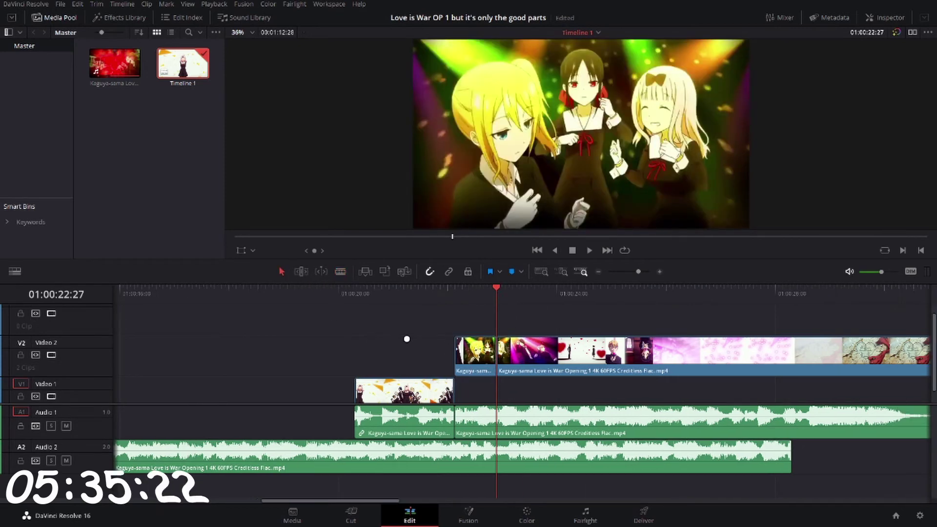
{"action": "scroll", "coordinate": [408, 339], "scroll_direction": "right", "scroll_amount": 5}
{"action": "left_click_drag", "start_coordinate": [512, 349], "coordinate": [512, 326]}
{"action": "scroll", "coordinate": [515, 382], "scroll_direction": "left", "scroll_amount": 15}
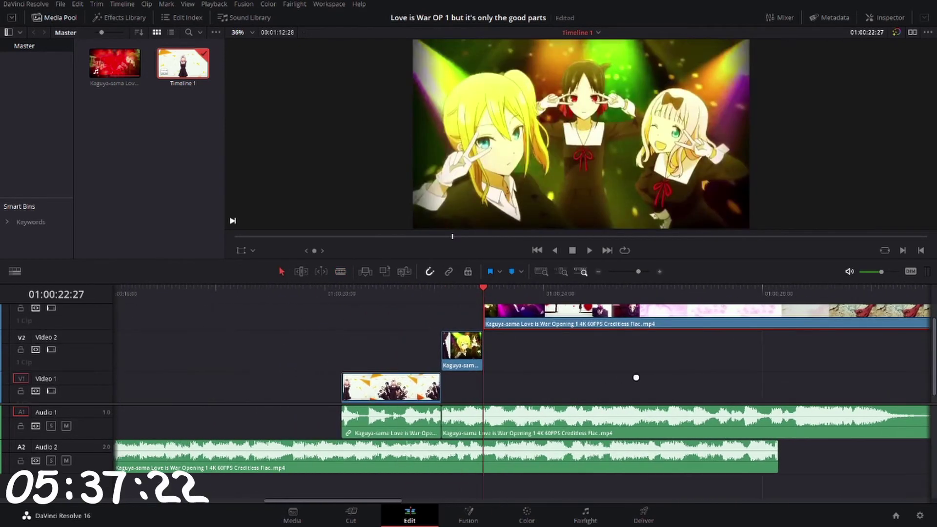
{"action": "scroll", "coordinate": [640, 385], "scroll_direction": "right", "scroll_amount": 9}
{"action": "scroll", "coordinate": [554, 385], "scroll_direction": "right", "scroll_amount": 1}
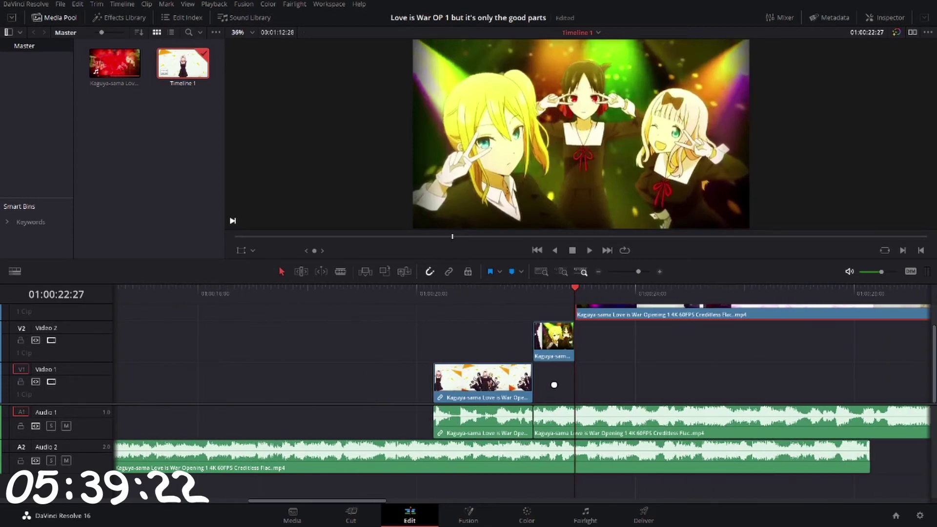
{"action": "left_click_drag", "start_coordinate": [567, 295], "coordinate": [453, 295]}
Step: Move the long audio clip down to A3, then undo and redo the recent edits
{"action": "left_click_drag", "start_coordinate": [372, 463], "coordinate": [370, 482]}
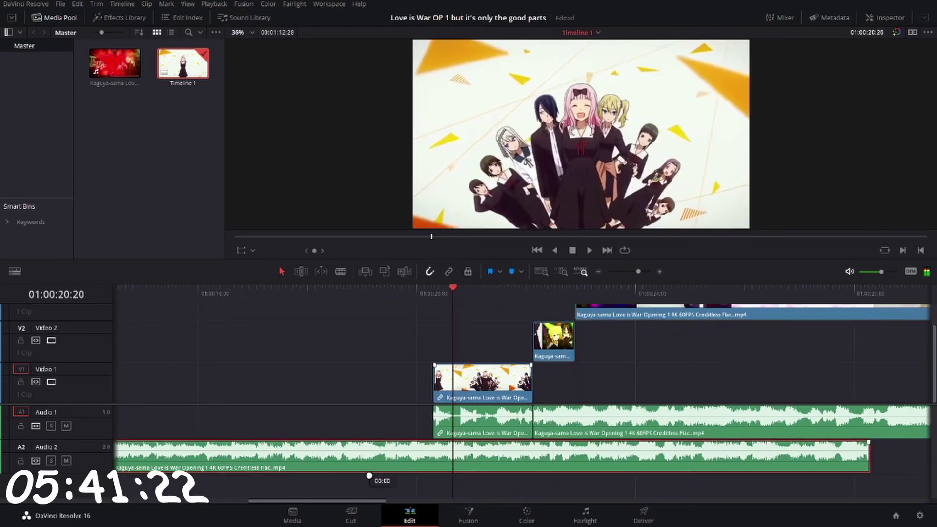
{"action": "scroll", "coordinate": [398, 417], "scroll_direction": "down", "scroll_amount": 1}
{"action": "scroll", "coordinate": [398, 417], "scroll_direction": "left", "scroll_amount": 2}
{"action": "key", "text": "ctrl+z"}
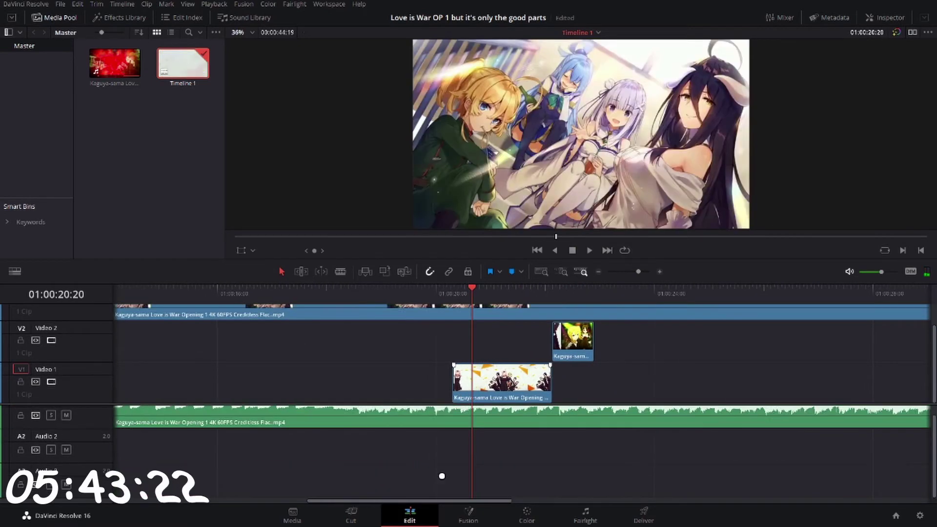
{"action": "scroll", "coordinate": [492, 493], "scroll_direction": "left", "scroll_amount": 4}
{"action": "scroll", "coordinate": [554, 470], "scroll_direction": "right", "scroll_amount": 3}
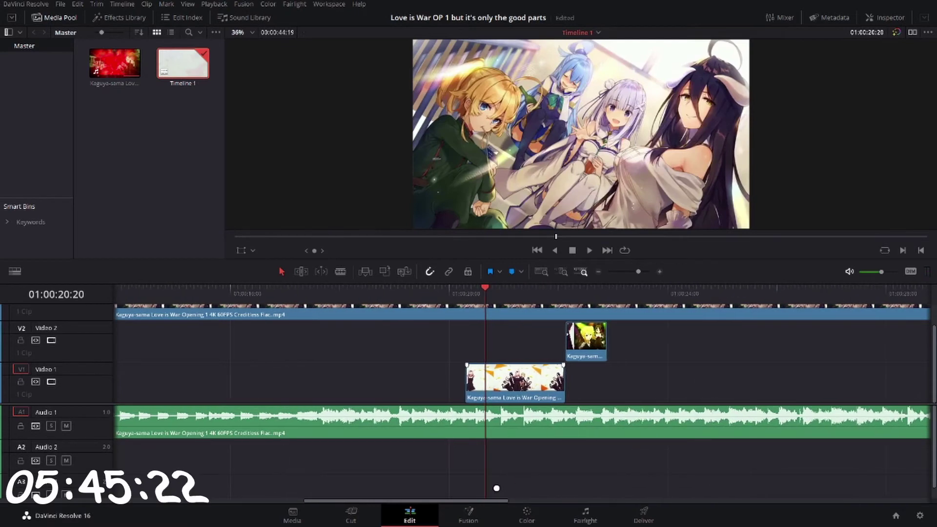
{"action": "key", "text": "ctrl+z"}
{"action": "key", "text": "ctrl+z"}
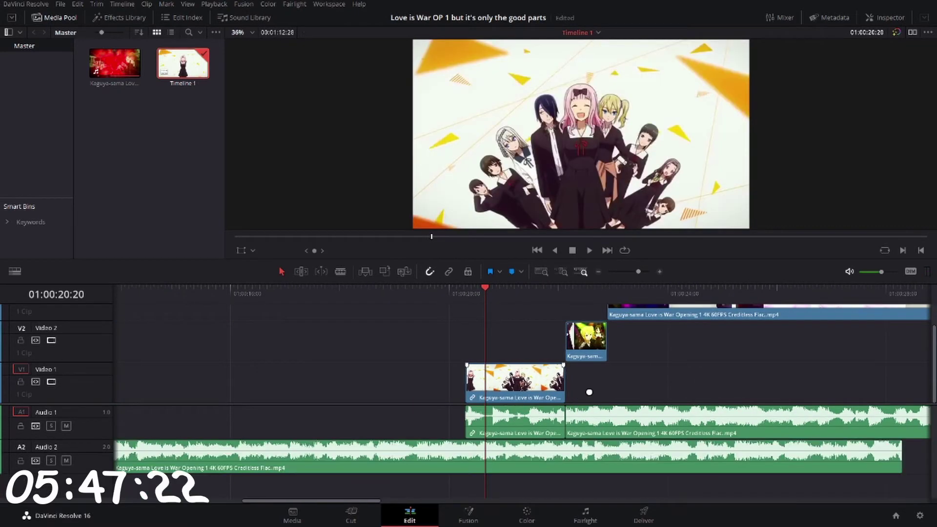
Step: Delete the long dance-footage clip from Video 3
{"action": "scroll", "coordinate": [279, 406], "scroll_direction": "left", "scroll_amount": 10}
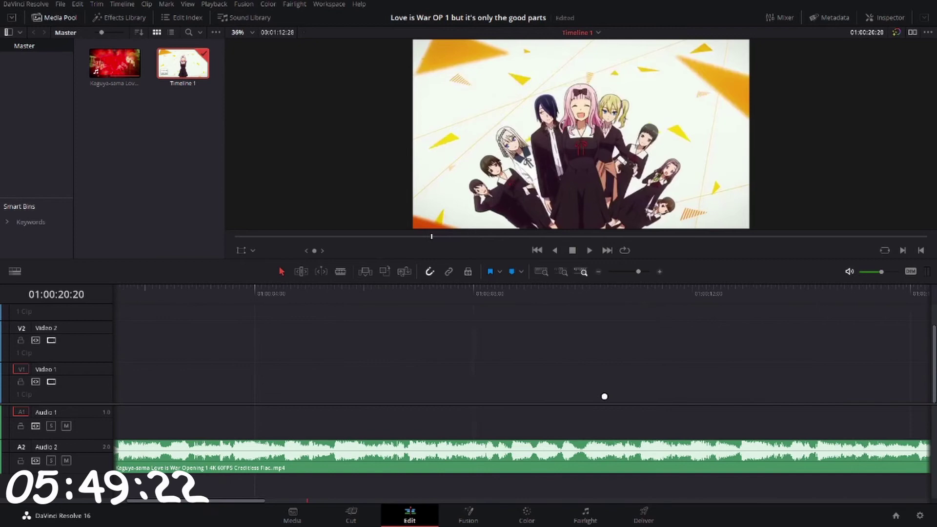
{"action": "scroll", "coordinate": [504, 398], "scroll_direction": "right", "scroll_amount": 10}
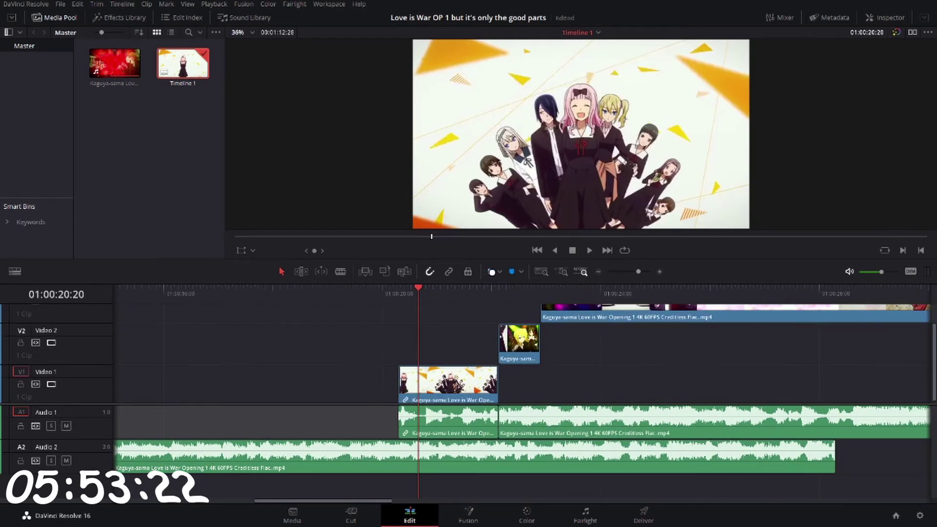
{"action": "scroll", "coordinate": [598, 363], "scroll_direction": "up", "scroll_amount": 1}
{"action": "scroll", "coordinate": [591, 361], "scroll_direction": "right", "scroll_amount": 3}
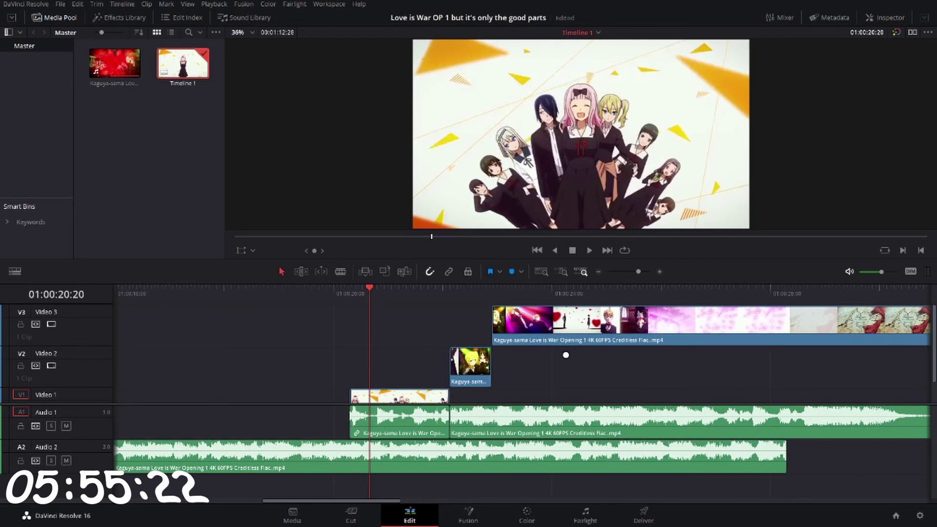
{"action": "key", "text": "Delete"}
{"action": "scroll", "coordinate": [604, 347], "scroll_direction": "right", "scroll_amount": 2}
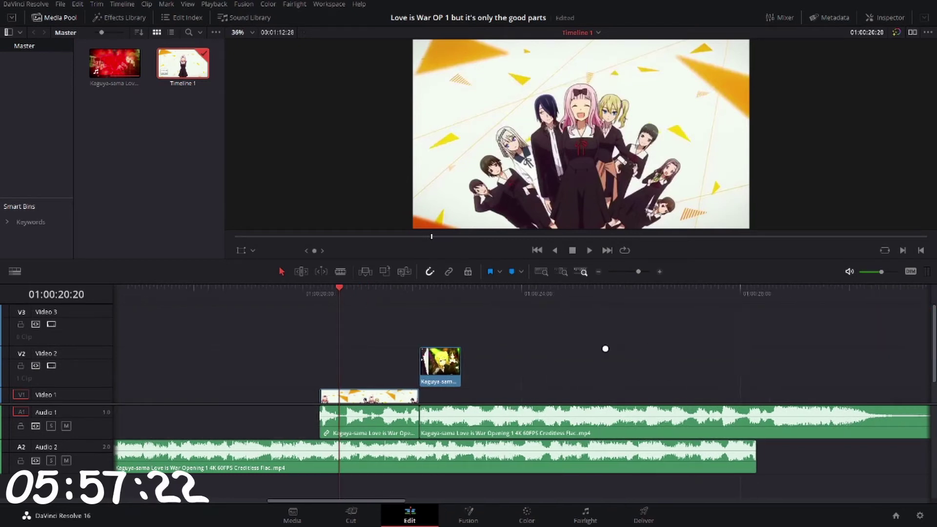
{"action": "scroll", "coordinate": [540, 349], "scroll_direction": "down", "scroll_amount": 1}
{"action": "scroll", "coordinate": [573, 378], "scroll_direction": "left", "scroll_amount": 3}
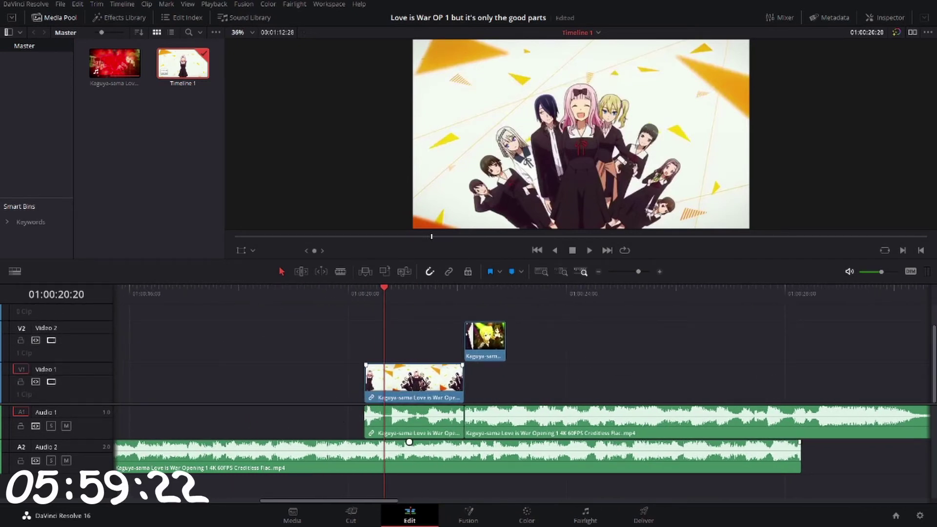
{"action": "scroll", "coordinate": [513, 411], "scroll_direction": "left", "scroll_amount": 5}
Step: Mute track A2, then blade the Audio 1 clip with the playhead at 01:00:22:27
{"action": "left_click", "coordinate": [66, 461]}
{"action": "left_click_drag", "start_coordinate": [672, 296], "coordinate": [622, 297]}
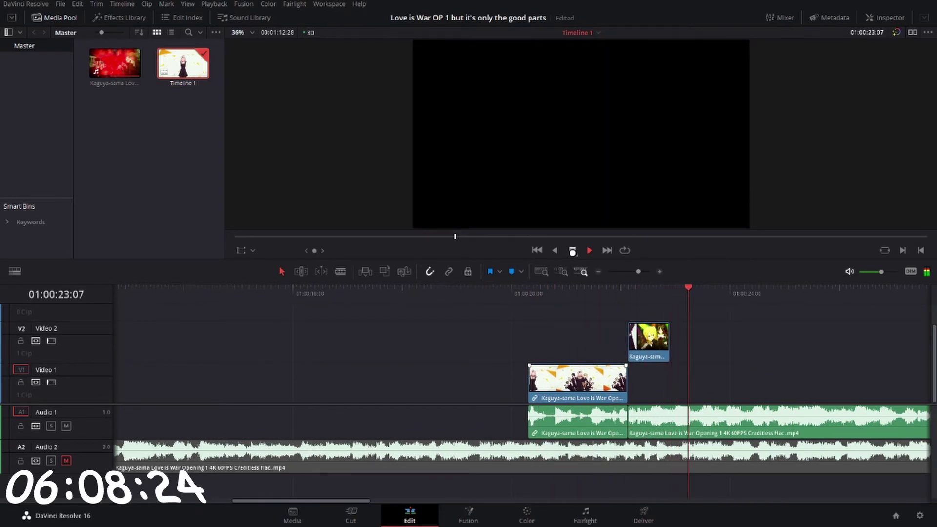
{"action": "scroll", "coordinate": [595, 296], "scroll_direction": "right", "scroll_amount": 5}
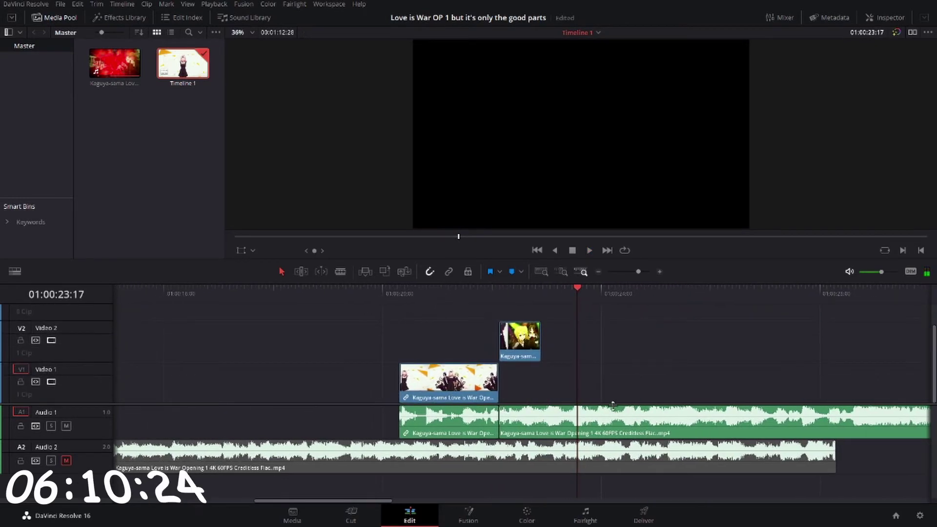
{"action": "left_click", "coordinate": [541, 292]}
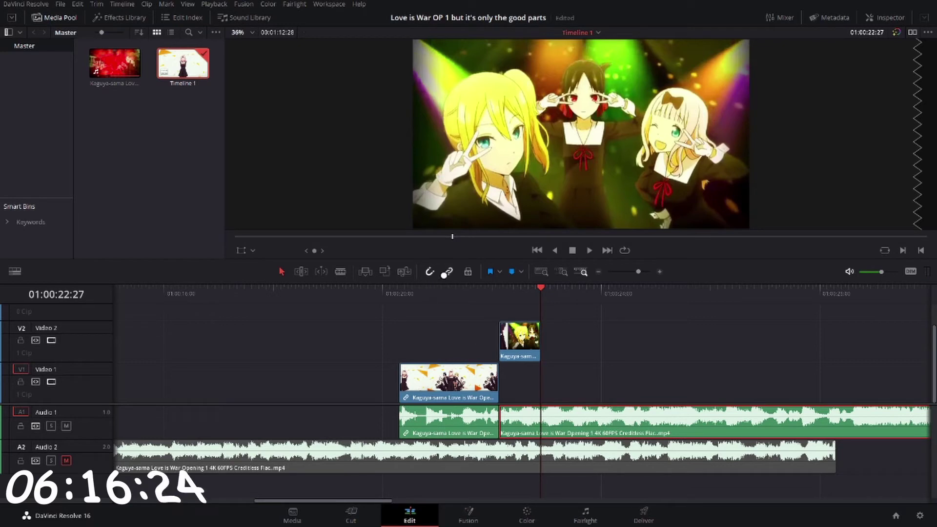
{"action": "left_click", "coordinate": [337, 273]}
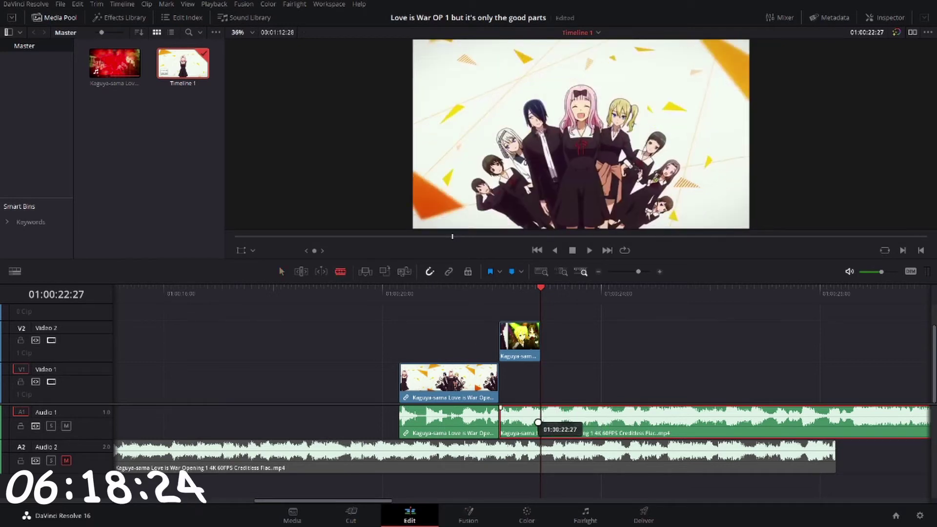
{"action": "left_click", "coordinate": [541, 424]}
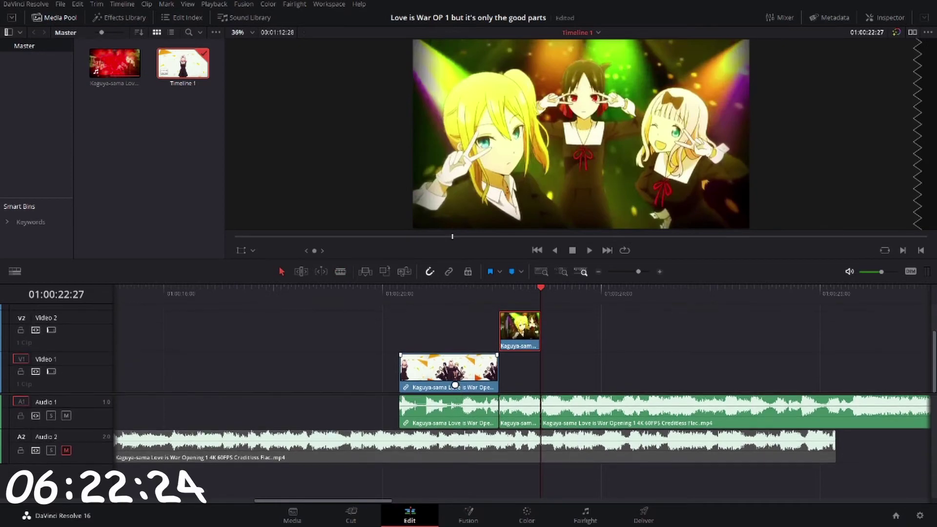
Step: Move the V1 clip beside the Video 2 clip and the Audio 2 clip down to A3, then undo
{"action": "left_click_drag", "start_coordinate": [457, 379], "coordinate": [457, 339]}
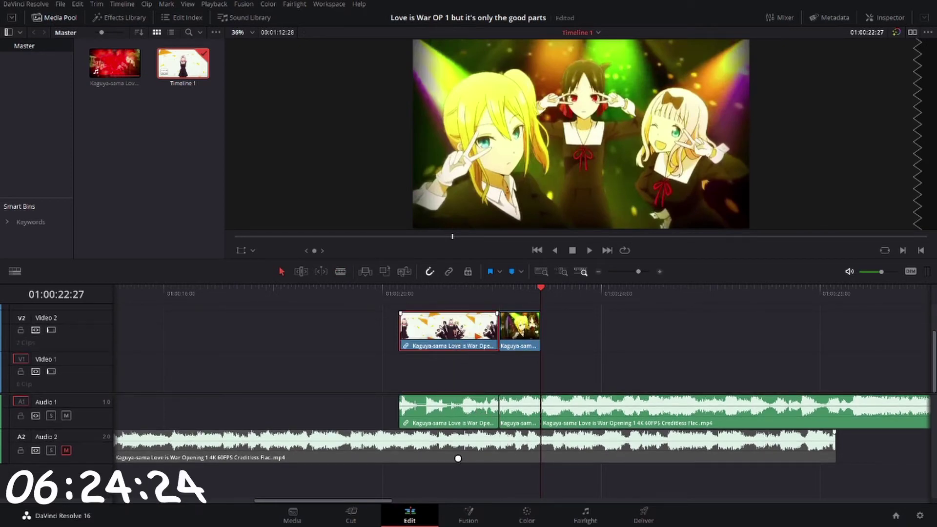
{"action": "left_click_drag", "start_coordinate": [458, 458], "coordinate": [449, 478]}
{"action": "scroll", "coordinate": [344, 481], "scroll_direction": "up", "scroll_amount": 2}
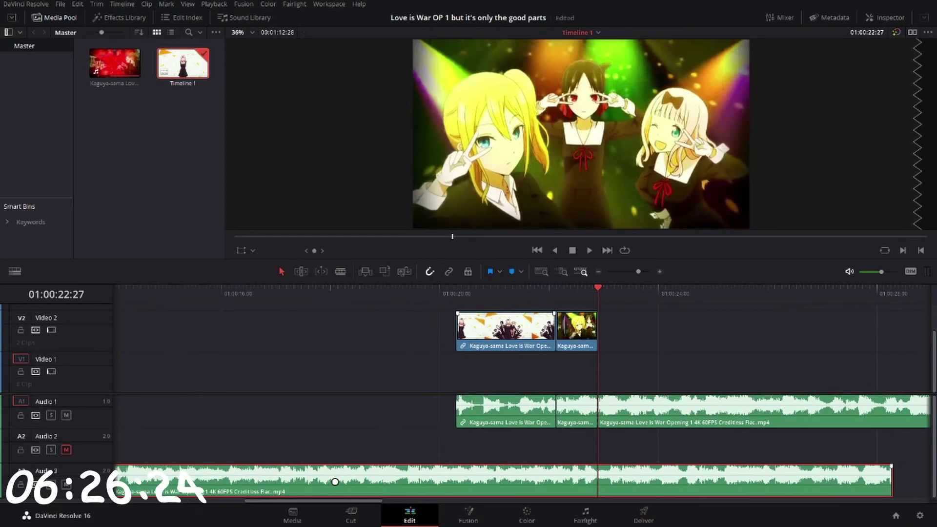
{"action": "key", "text": "ctrl+z"}
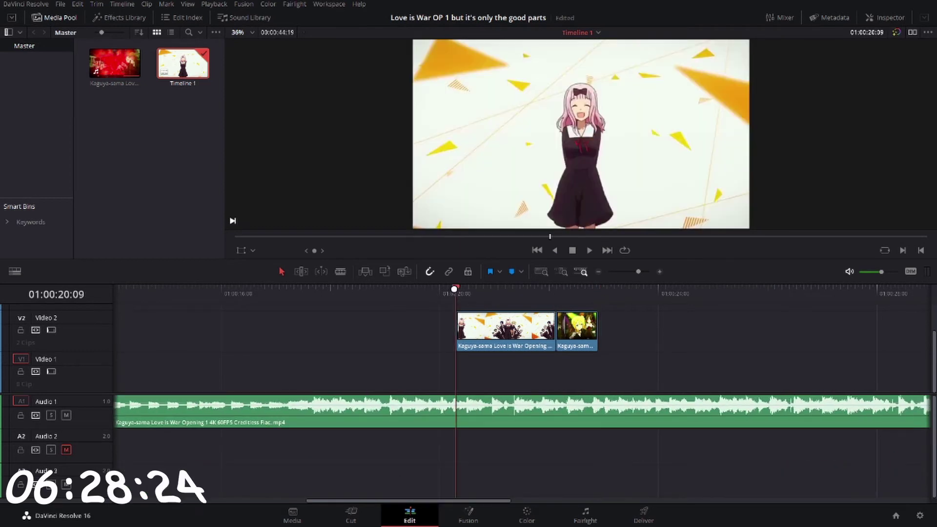
Step: Play back the edited timeline from just before the clips
{"action": "left_click_drag", "start_coordinate": [455, 293], "coordinate": [443, 293]}
{"action": "left_click", "coordinate": [588, 250]}
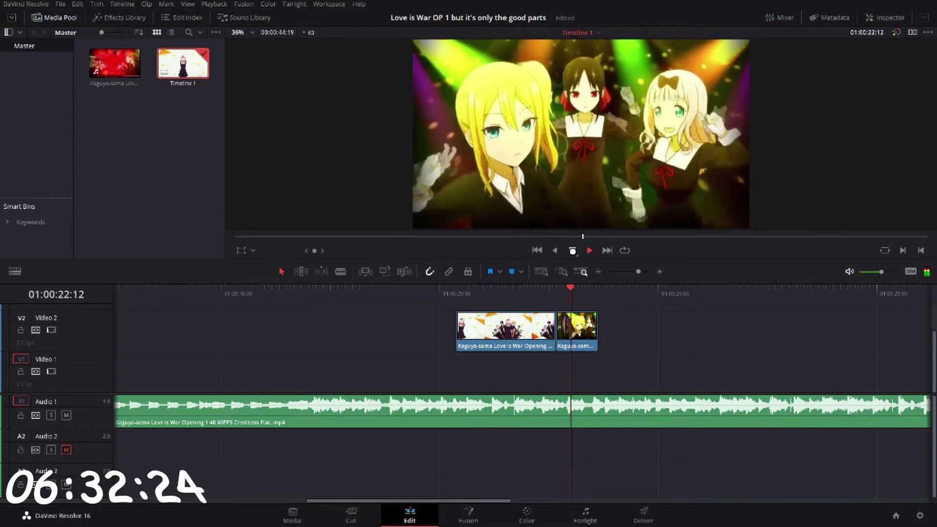
{"action": "key", "text": "space"}
{"action": "scroll", "coordinate": [345, 391], "scroll_direction": "left", "scroll_amount": 1}
Step: Redo the audio edits and delete the long leftover Audio 1 and Audio 3 clips
{"action": "key", "text": "ctrl+shift+z"}
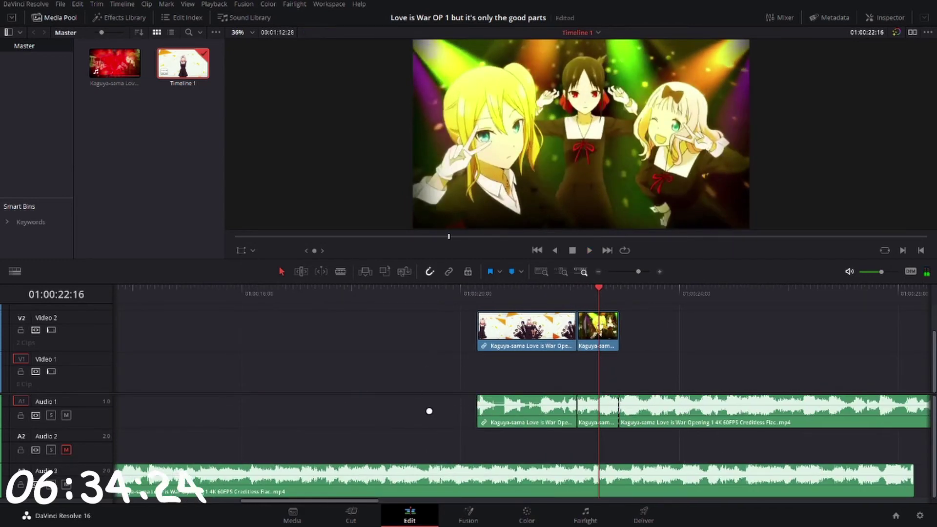
{"action": "scroll", "coordinate": [341, 405], "scroll_direction": "right", "scroll_amount": 4}
{"action": "left_click", "coordinate": [560, 391]}
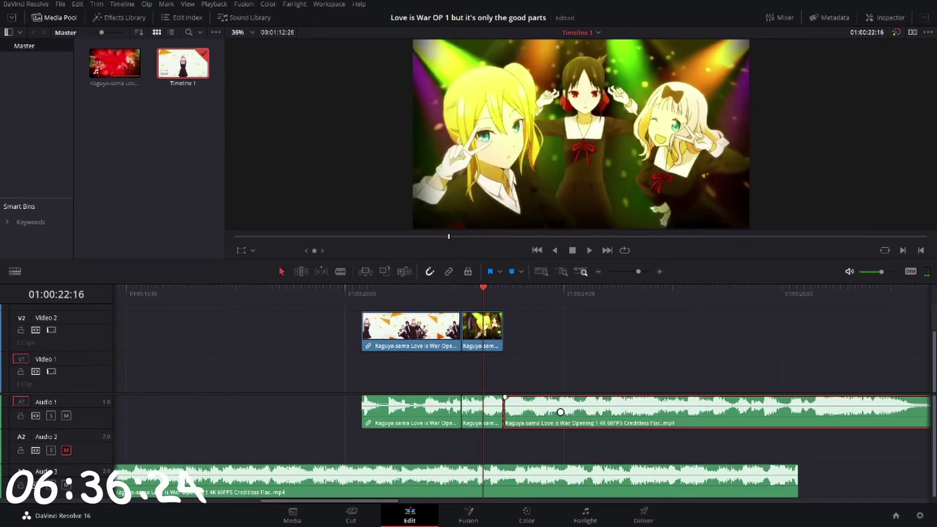
{"action": "scroll", "coordinate": [572, 414], "scroll_direction": "left", "scroll_amount": 2}
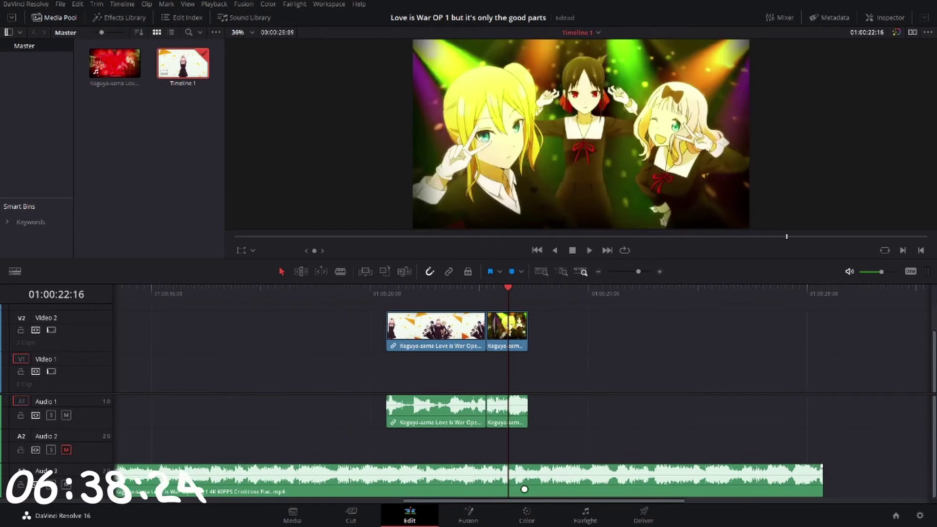
{"action": "left_click", "coordinate": [529, 476]}
{"action": "key", "text": "Delete"}
{"action": "scroll", "coordinate": [470, 477], "scroll_direction": "left", "scroll_amount": 4}
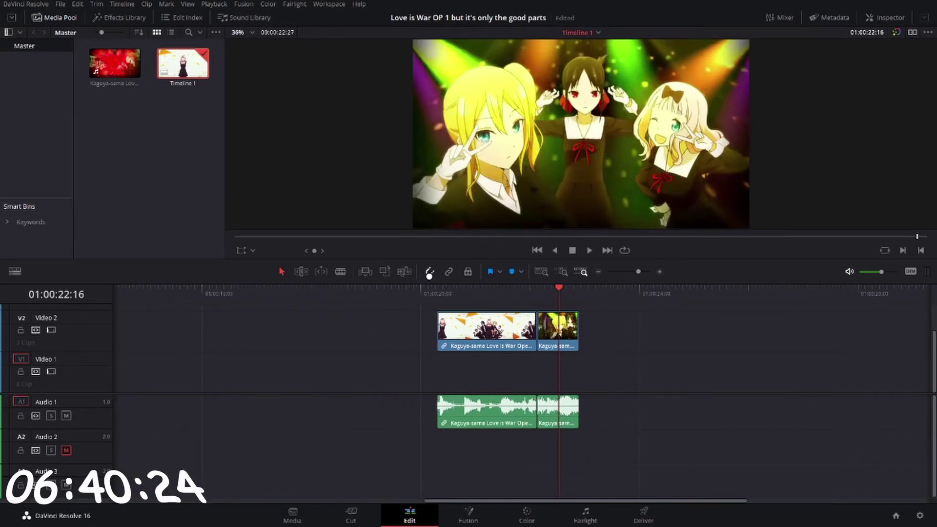
{"action": "key", "text": "Left"}
Step: Play the trimmed clips, then select both and shift them earlier in the timeline
{"action": "key", "text": "space"}
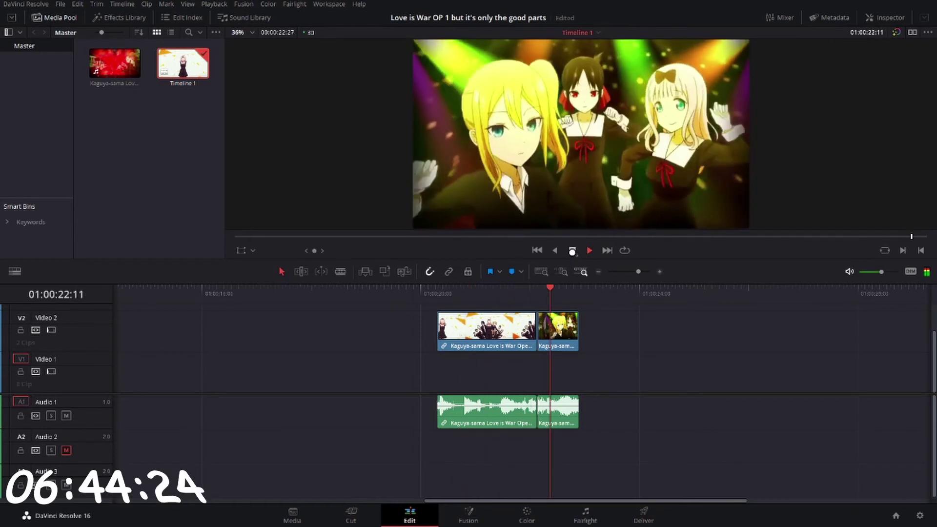
{"action": "scroll", "coordinate": [404, 356], "scroll_direction": "left", "scroll_amount": 8}
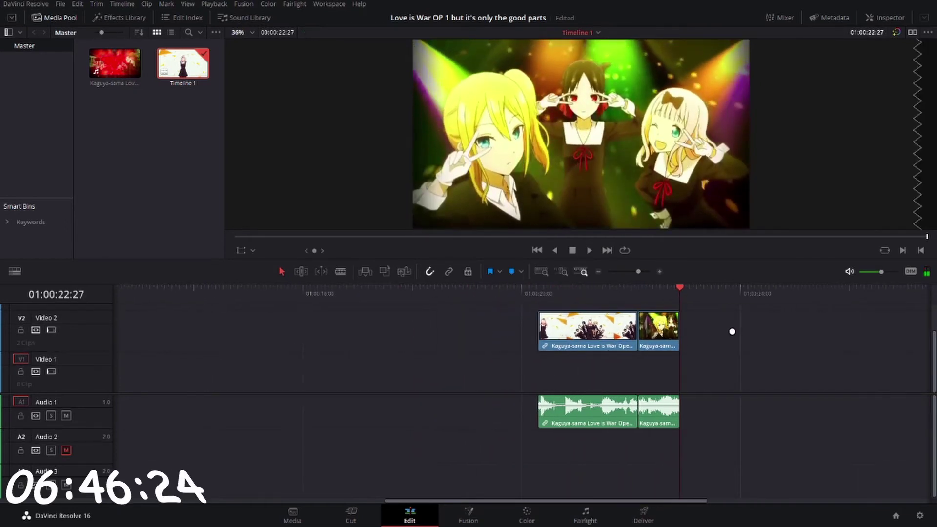
{"action": "left_click_drag", "start_coordinate": [732, 332], "coordinate": [470, 456]}
{"action": "mouse_move", "coordinate": [585, 326]}
{"action": "left_mouse_down"}
{"action": "mouse_move", "coordinate": [59, 338]}
{"action": "mouse_move", "coordinate": [545, 362]}
{"action": "left_mouse_up"}
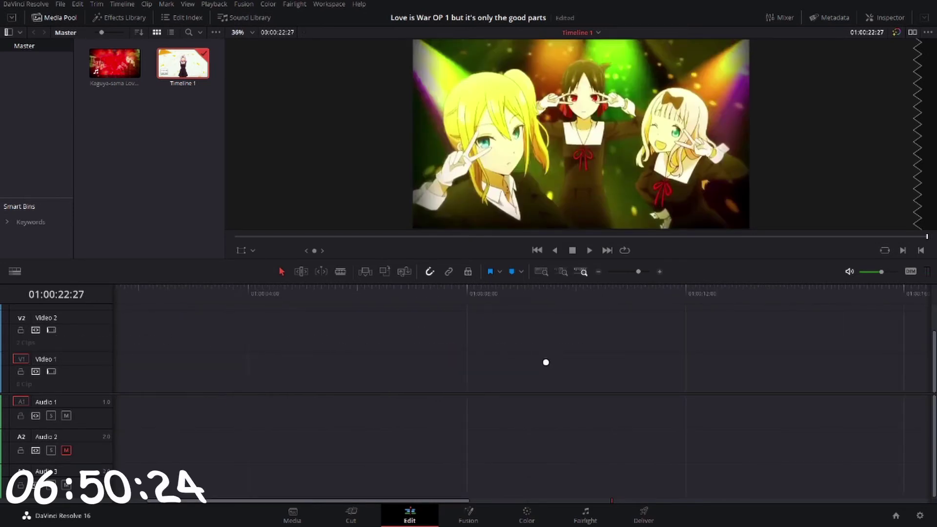
{"action": "scroll", "coordinate": [546, 362], "scroll_direction": "right", "scroll_amount": 10}
Step: Slide both clips to start at 01:00:00:00 and play the timeline from the start
{"action": "left_click_drag", "start_coordinate": [732, 312], "coordinate": [508, 448]}
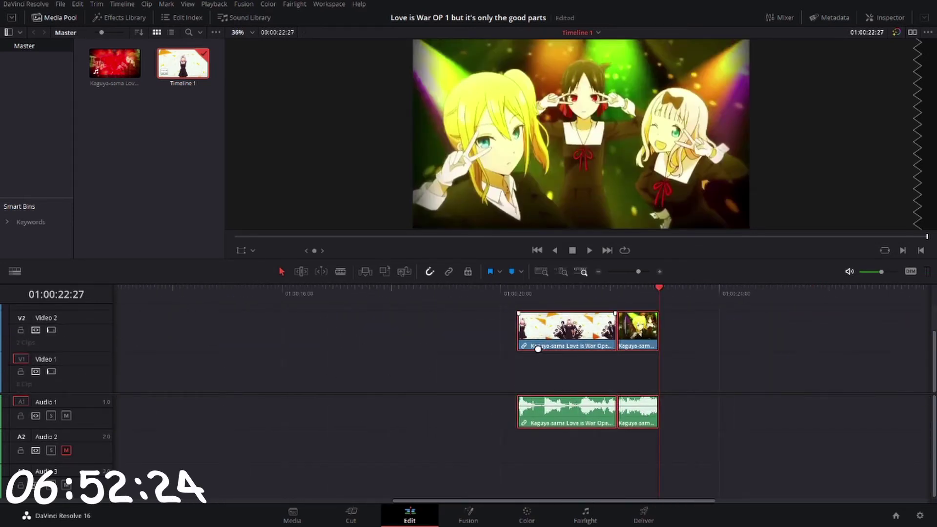
{"action": "mouse_move", "coordinate": [535, 347]}
{"action": "left_mouse_down"}
{"action": "mouse_move", "coordinate": [114, 344]}
{"action": "mouse_move", "coordinate": [196, 344]}
{"action": "left_mouse_up"}
{"action": "scroll", "coordinate": [182, 370], "scroll_direction": "left", "scroll_amount": 5}
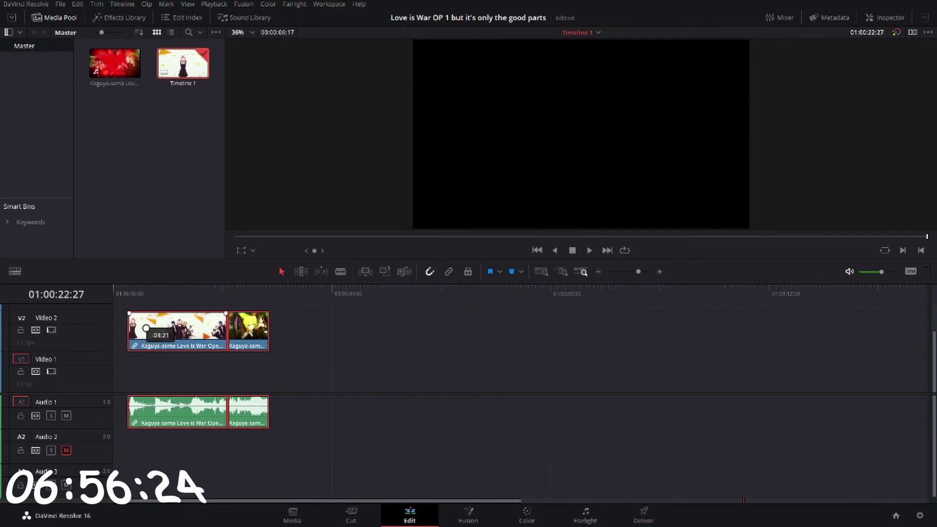
{"action": "left_click_drag", "start_coordinate": [350, 334], "coordinate": [133, 334]}
{"action": "left_click_drag", "start_coordinate": [231, 296], "coordinate": [93, 301]}
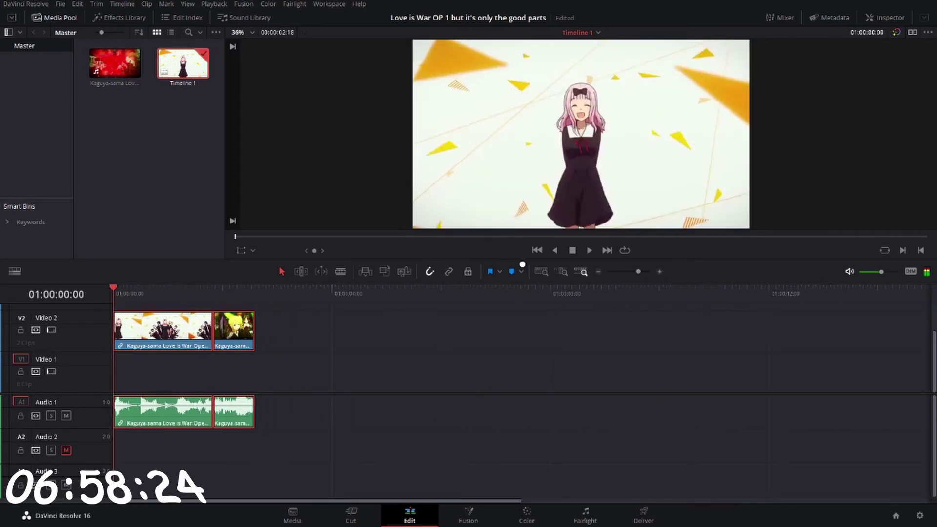
{"action": "left_click", "coordinate": [589, 251]}
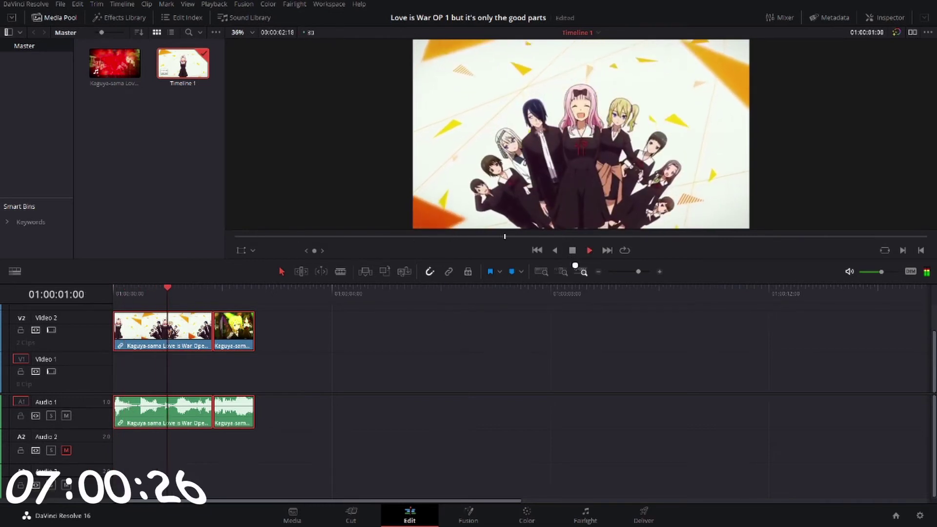
Step: On the Deliver page, name the output 'Love is War OP 1 But it's only the good parts'
{"action": "left_click", "coordinate": [574, 250]}
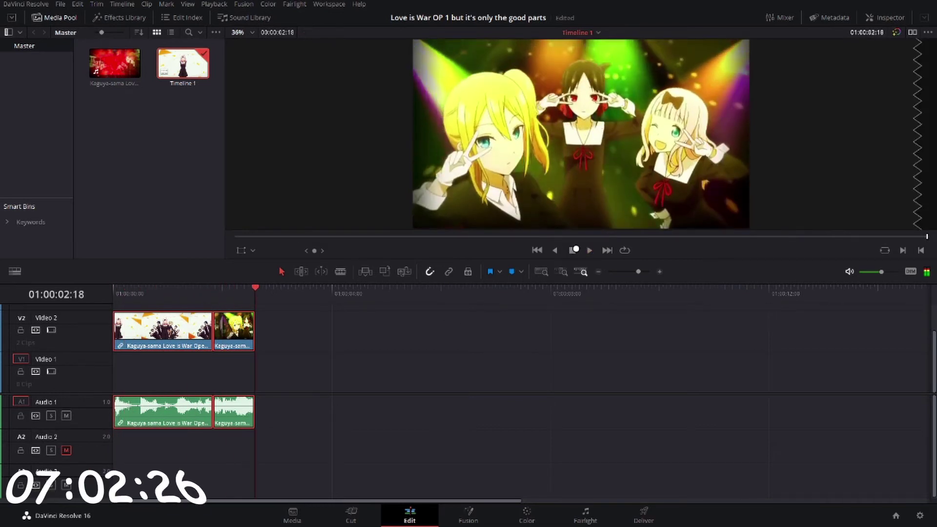
{"action": "left_click", "coordinate": [650, 525]}
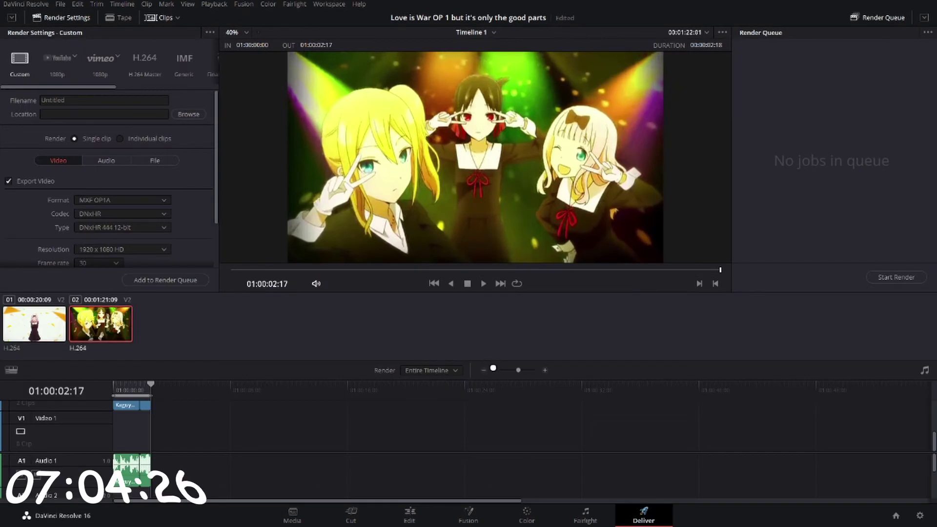
{"action": "left_click", "coordinate": [97, 101]}
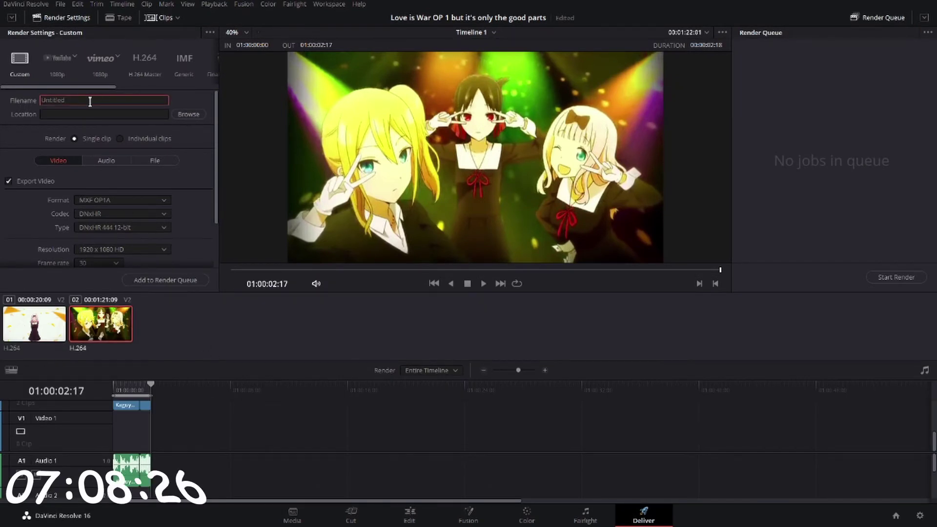
{"action": "key", "text": "ctrl+a"}
{"action": "key", "text": "BackSpace"}
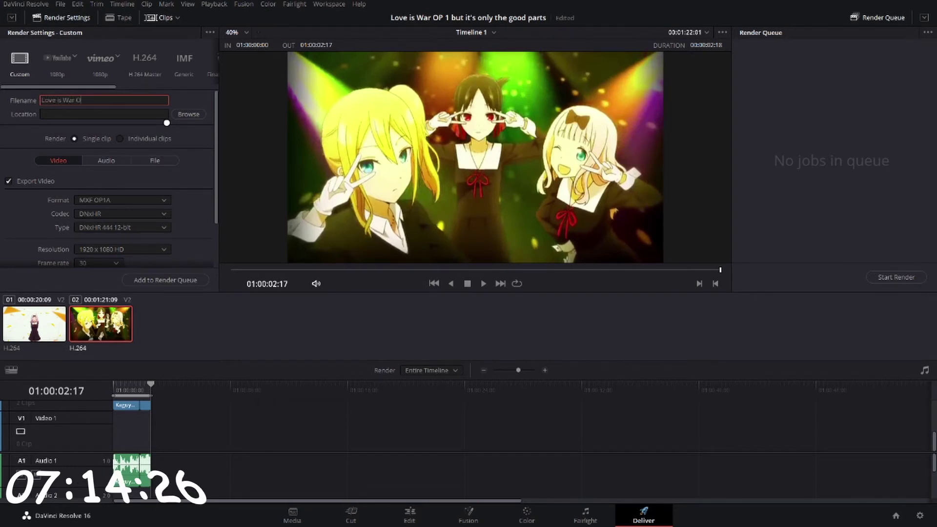
{"action": "type", "text": "P 1"}
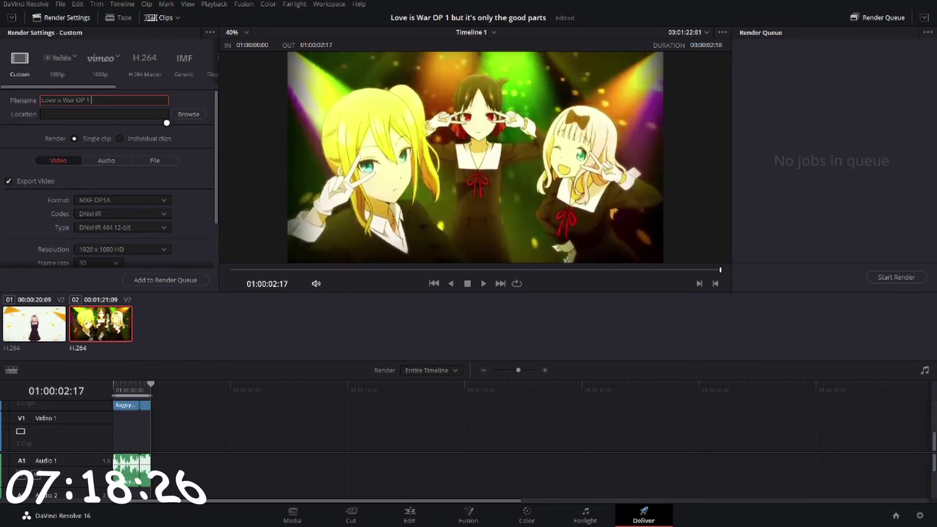
{"action": "type", "text": " it's only the good parts.mxf"}
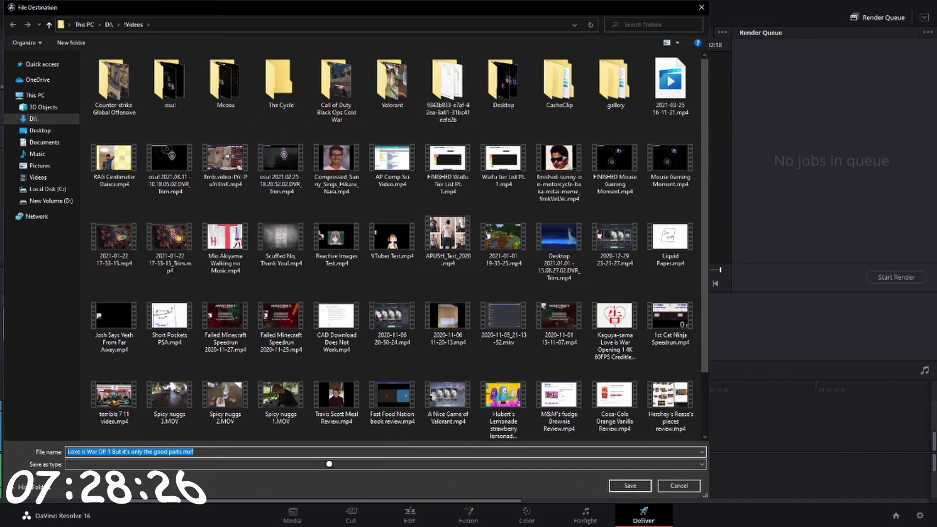
Step: Set the render format to MP4 and the save location to D:\Videos
{"action": "left_click", "coordinate": [679, 485]}
{"action": "left_click", "coordinate": [101, 199]}
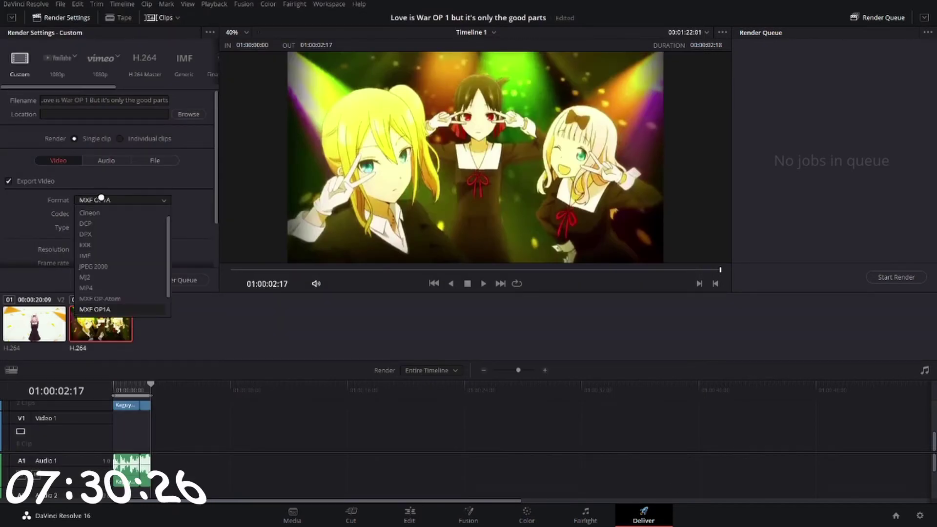
{"action": "left_click", "coordinate": [95, 288]}
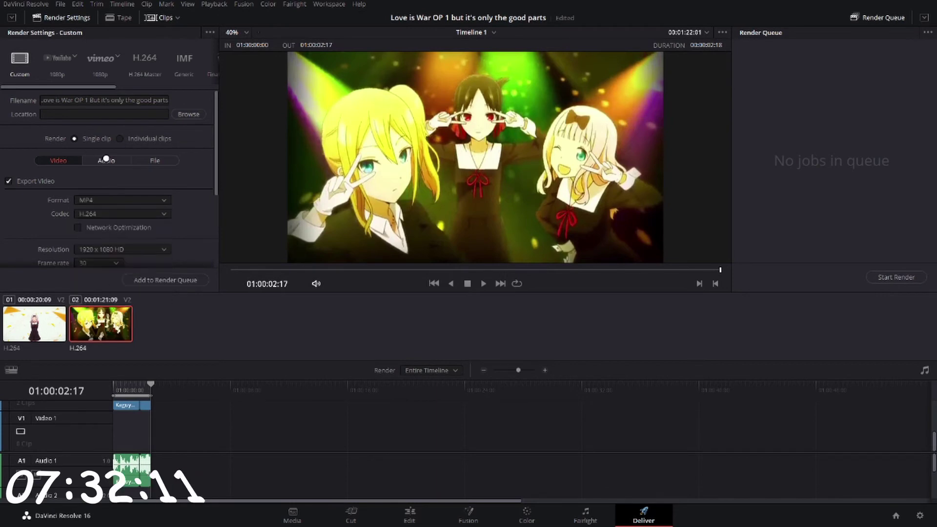
{"action": "left_click", "coordinate": [187, 113]}
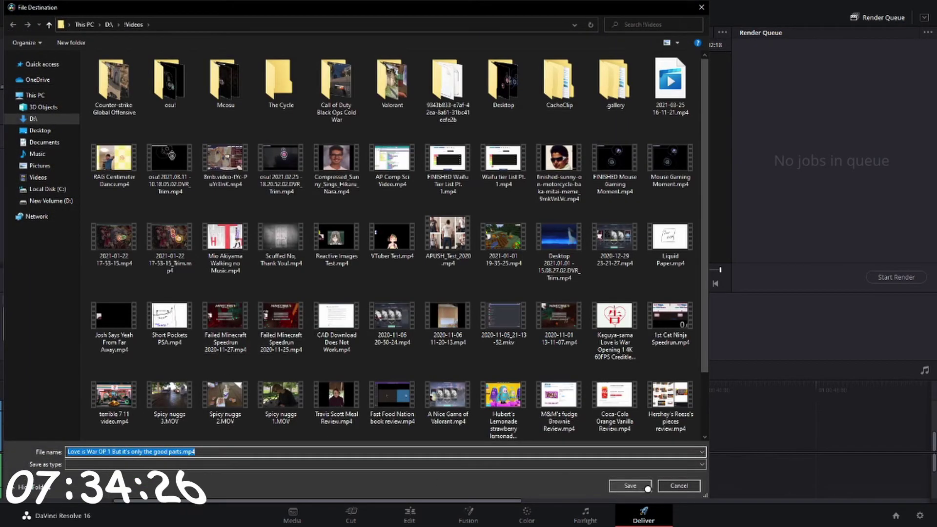
{"action": "left_click", "coordinate": [646, 487]}
Step: Add the job to the render queue and start rendering
{"action": "scroll", "coordinate": [142, 260], "scroll_direction": "down", "scroll_amount": 5}
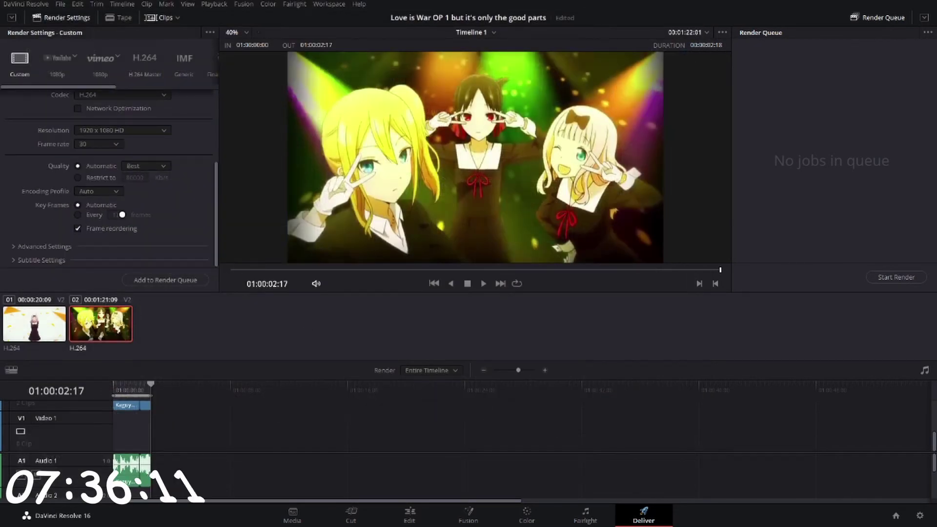
{"action": "left_click", "coordinate": [152, 281]}
{"action": "left_click", "coordinate": [895, 277]}
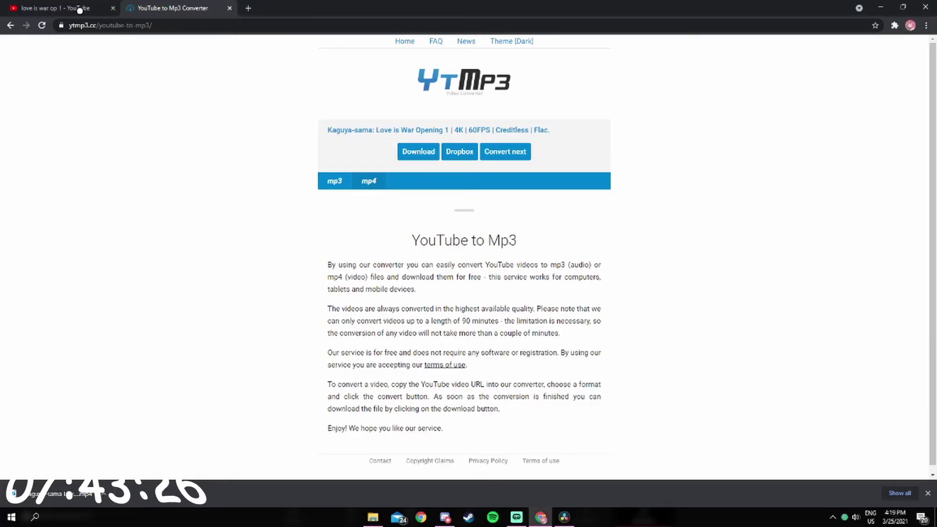
Step: Start uploading the rendered Love is War OP 1 MP4 from D:\Videos in YouTube Studio
{"action": "left_click", "coordinate": [80, 10]}
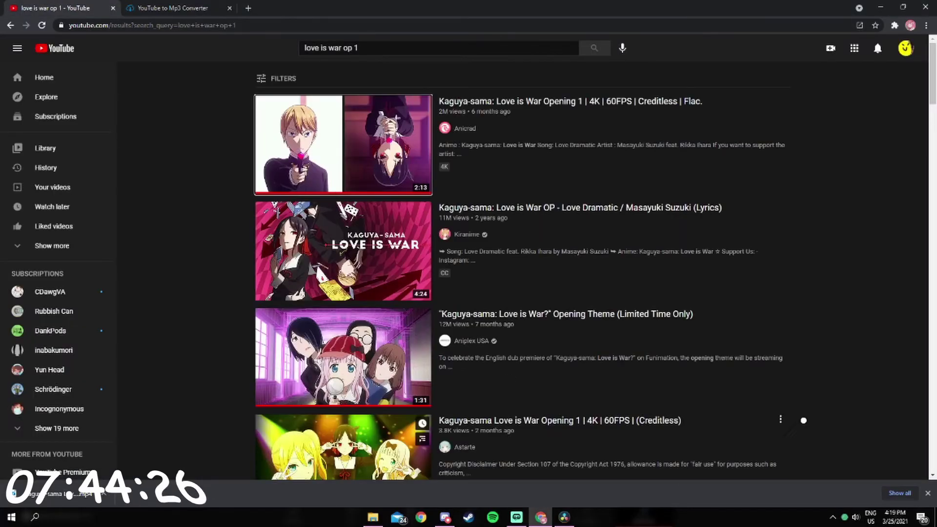
{"action": "left_click", "coordinate": [831, 48]}
{"action": "left_click", "coordinate": [837, 72]}
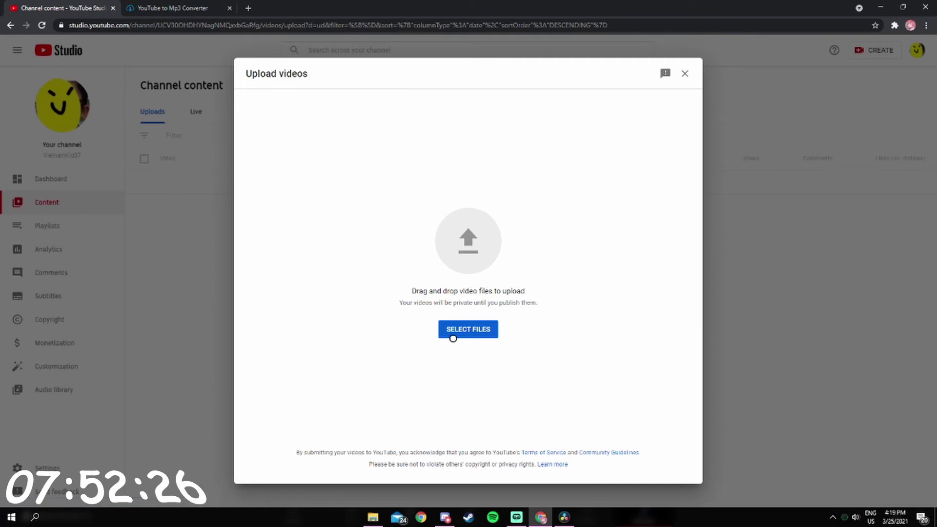
{"action": "left_click", "coordinate": [452, 332]}
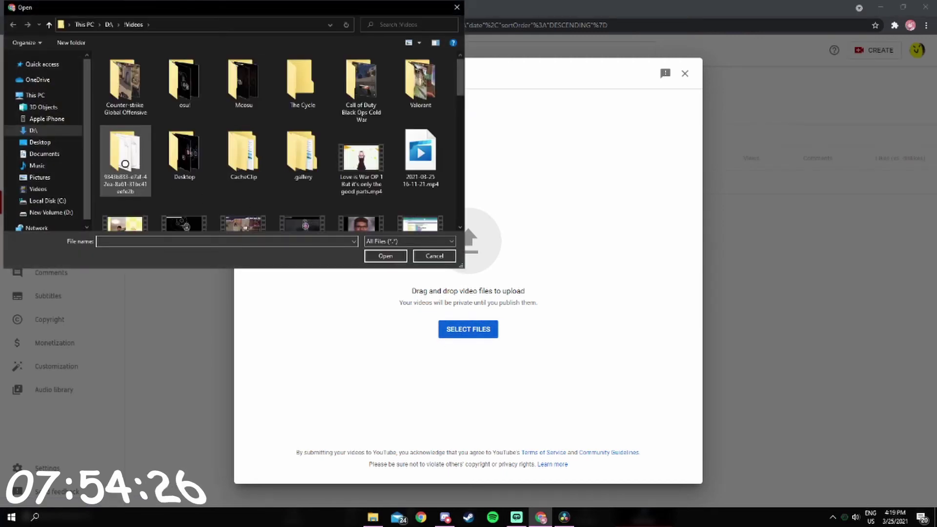
{"action": "scroll", "coordinate": [351, 126], "scroll_direction": "down", "scroll_amount": 1}
{"action": "double_click", "coordinate": [351, 126]}
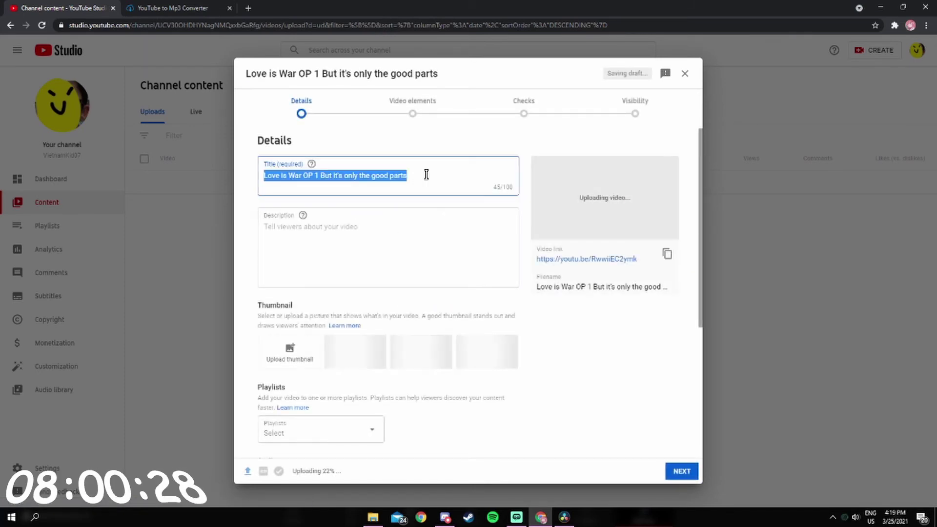
Step: Write the description's first line, 'All my homies love Hayasaka'
{"action": "left_click", "coordinate": [374, 237]}
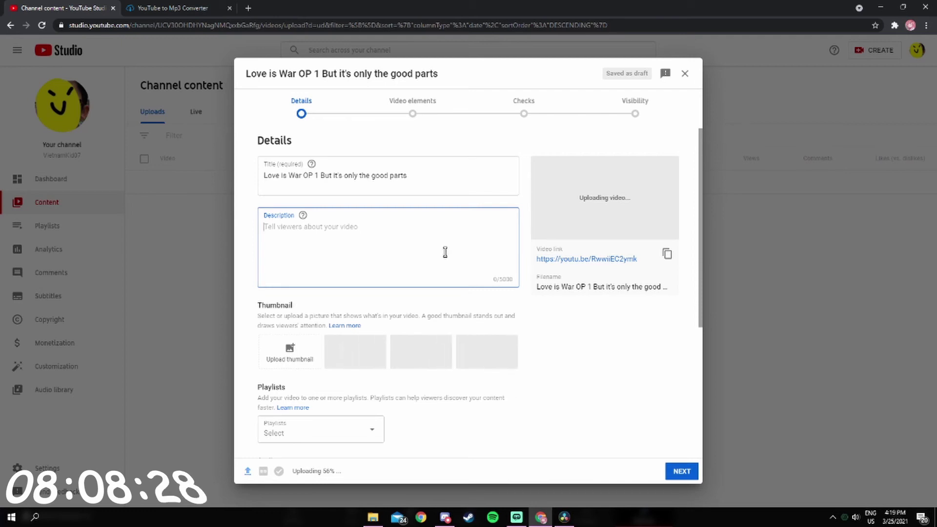
{"action": "type", "text": "Fa"}
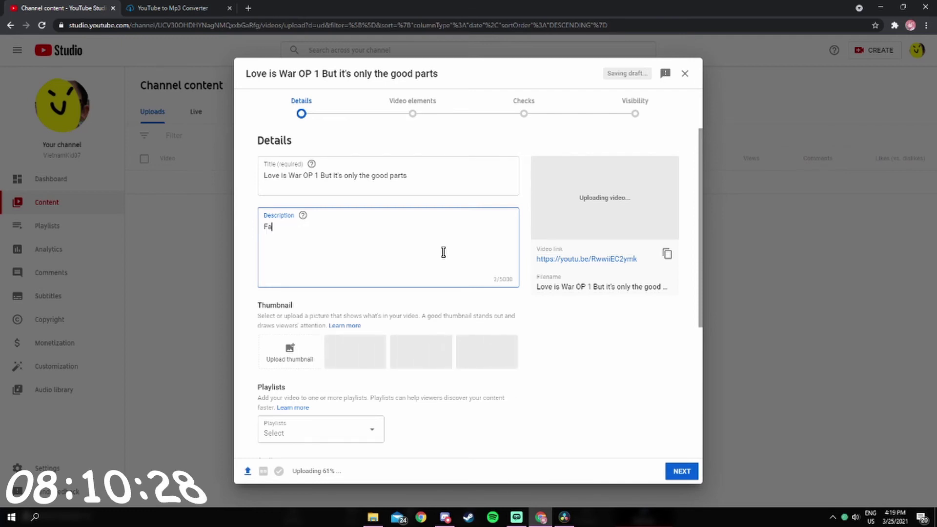
{"action": "key", "text": "BackSpace"}
{"action": "key", "text": "BackSpace"}
{"action": "type", "text": "A"}
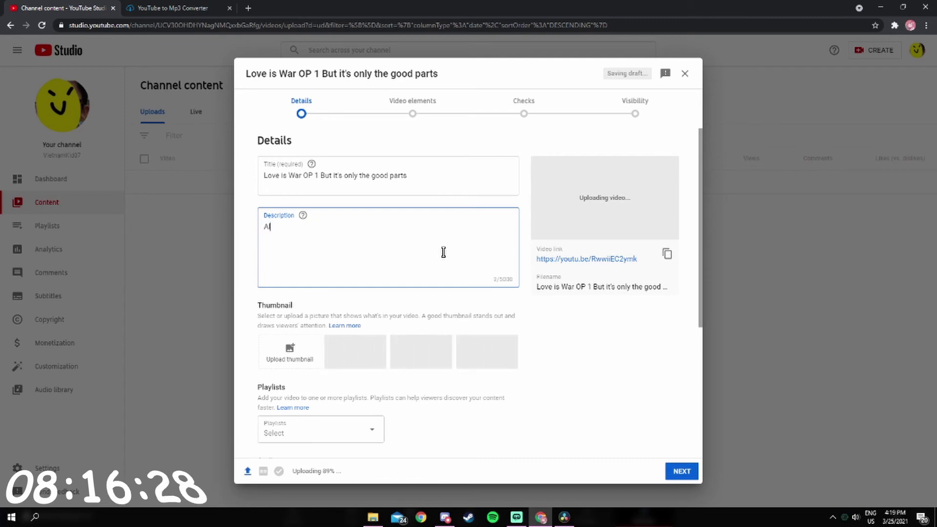
{"action": "type", "text": "l my homies "}
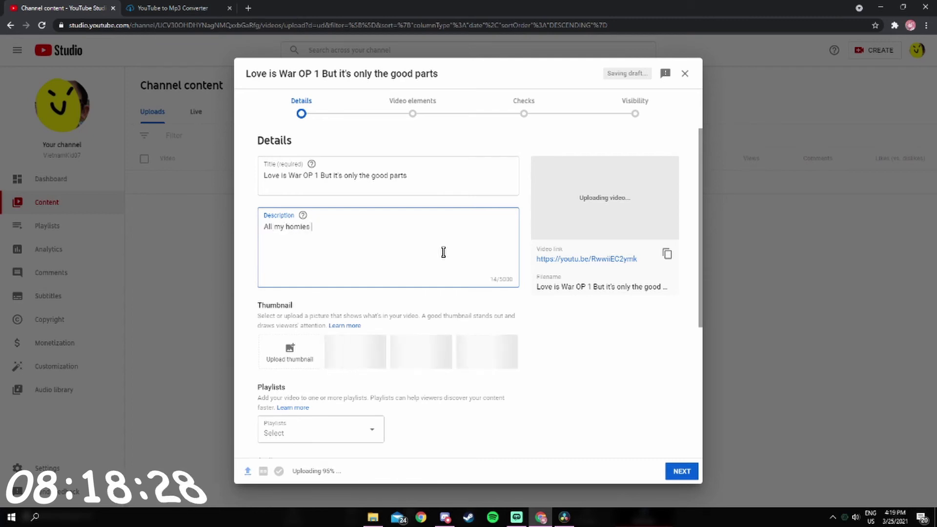
{"action": "type", "text": "lo"}
{"action": "key", "text": "BackSpace"}
{"action": "key", "text": "BackSpace"}
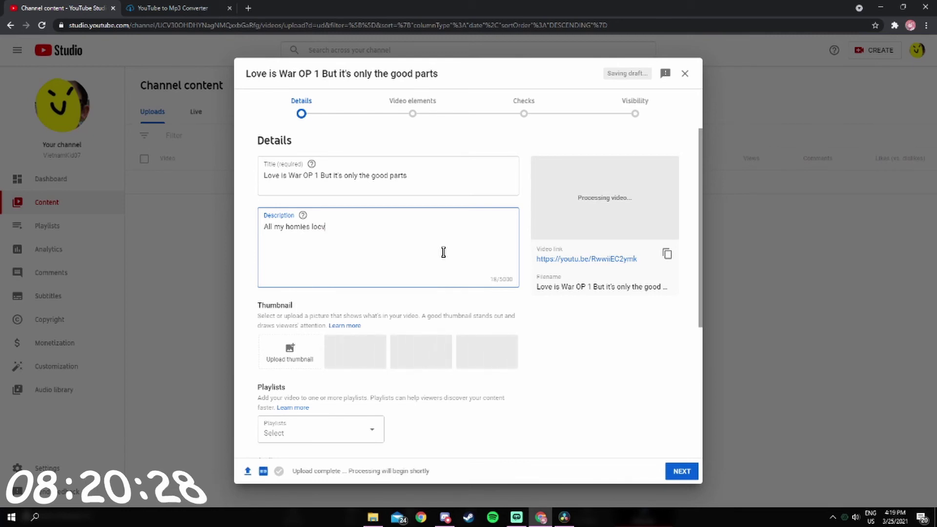
{"action": "key", "text": "BackSpace"}
{"action": "key", "text": "BackSpace"}
{"action": "type", "text": "ve "}
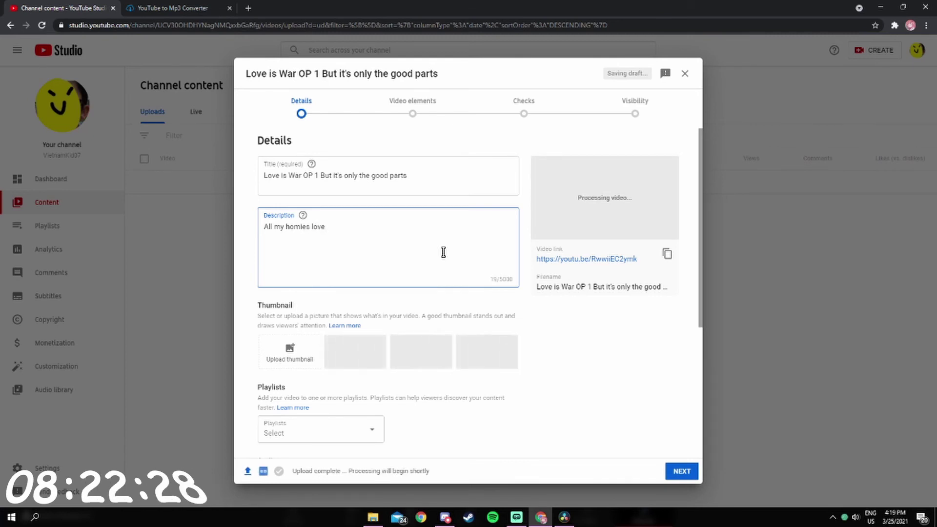
{"action": "type", "text": "Hayas"}
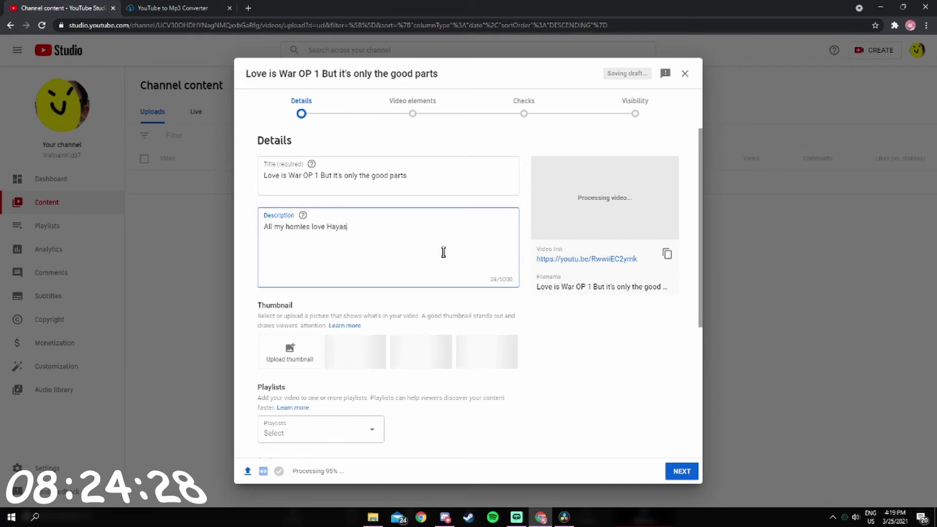
{"action": "type", "text": "aka"}
{"action": "key", "text": "Return"}
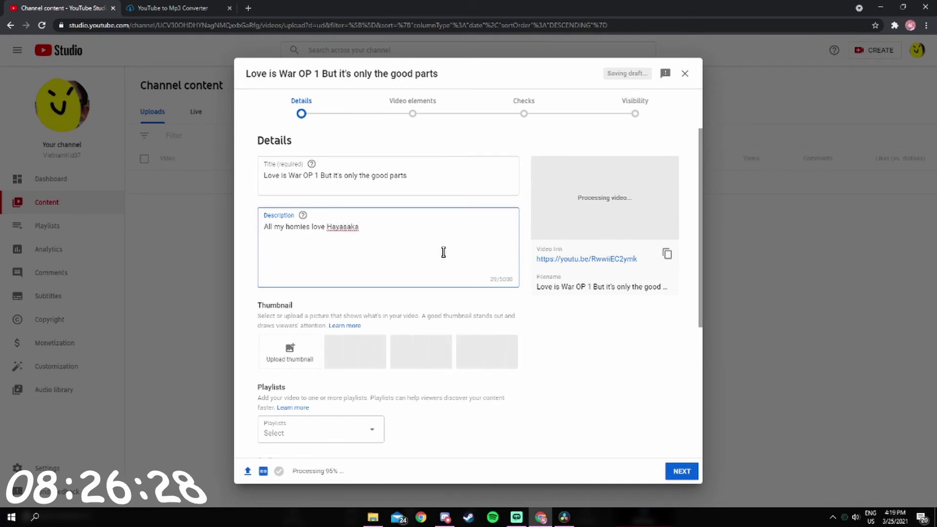
Step: Add an FAQ asking 'What should I do for the description' answered 'just say johnny'
{"action": "type", "text": "FAQ:"}
{"action": "key", "text": "Return"}
{"action": "type", "text": "Q"}
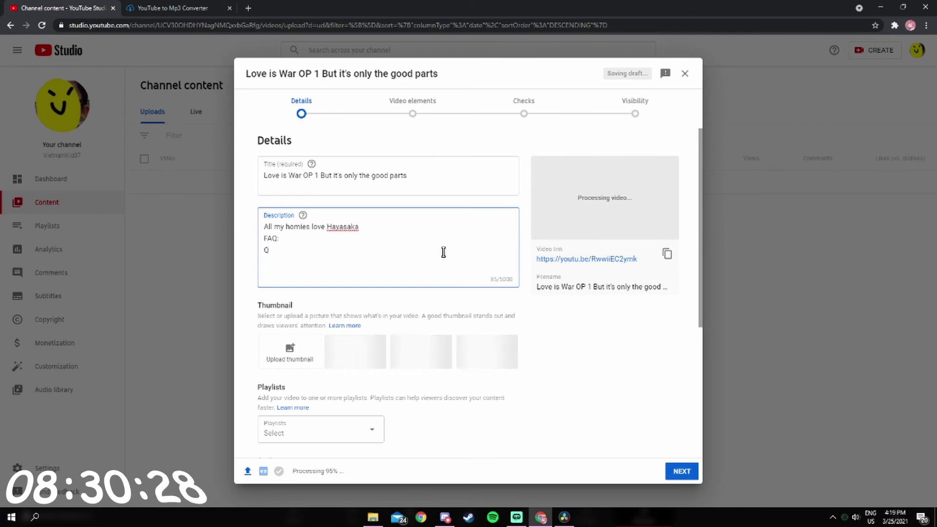
{"action": "type", "text": ": What sh"}
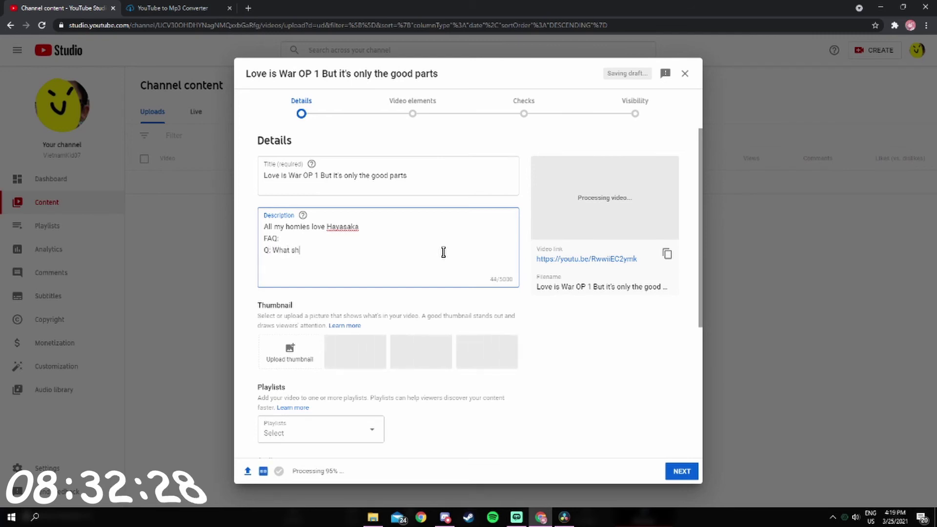
{"action": "type", "text": "ould I do fo"}
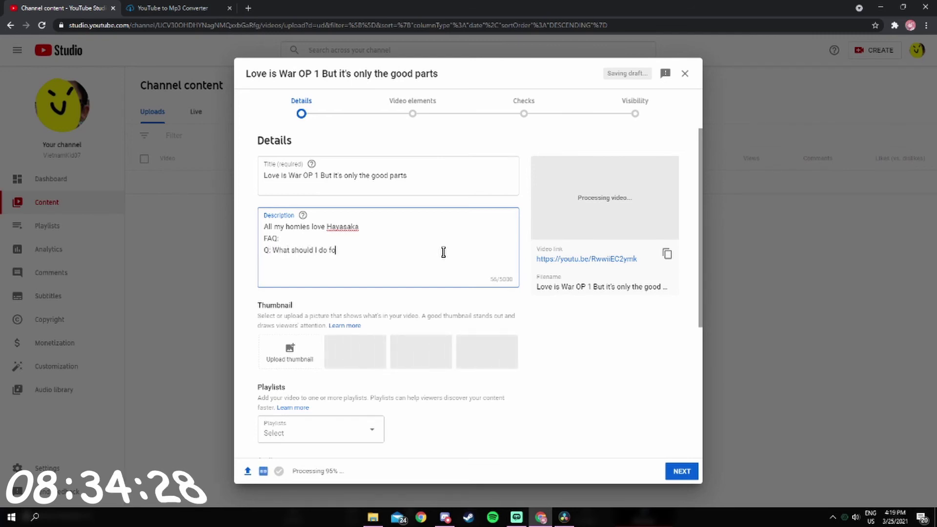
{"action": "type", "text": "r the "}
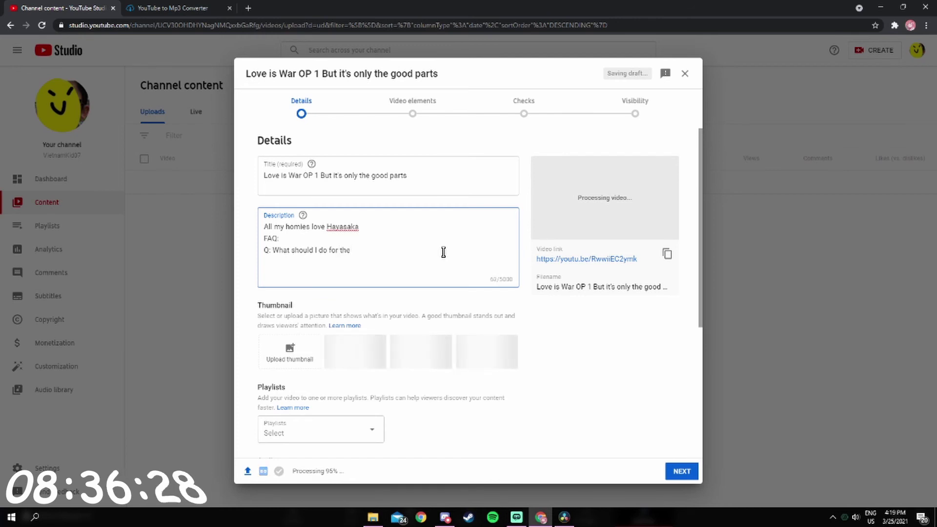
{"action": "type", "text": "descr"}
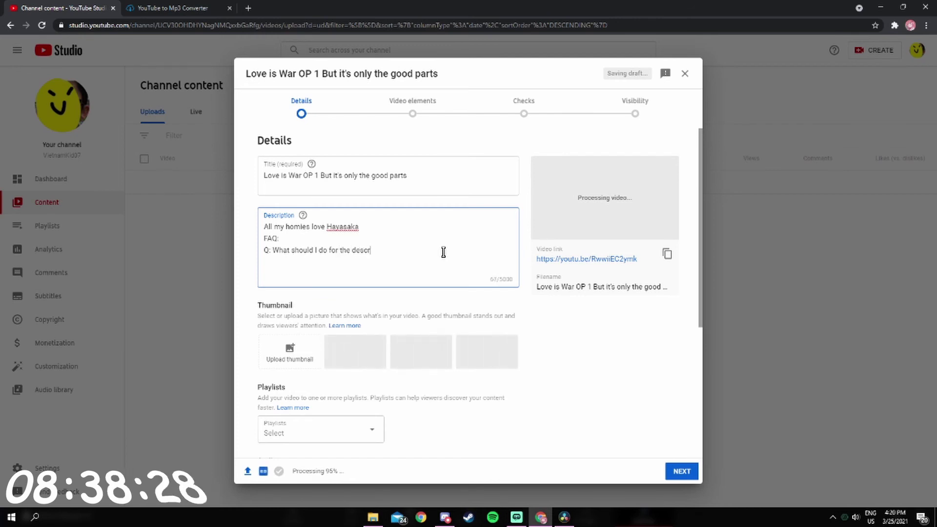
{"action": "type", "text": "iption?"}
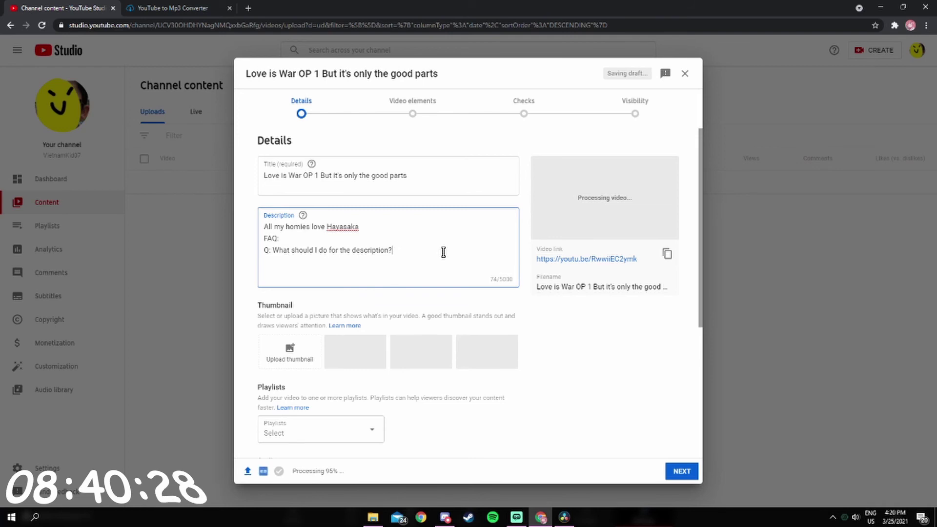
{"action": "key", "text": "Return"}
{"action": "type", "text": ": "}
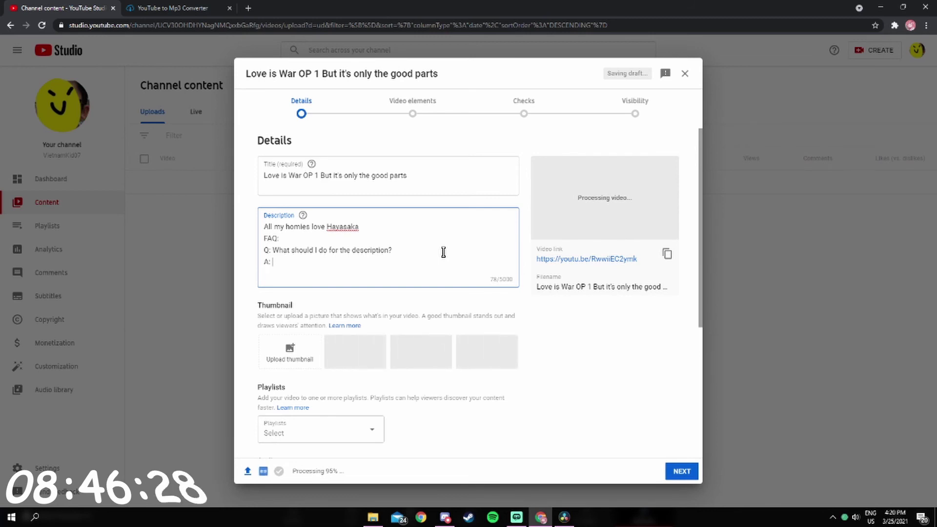
{"action": "type", "text": "jusrt"}
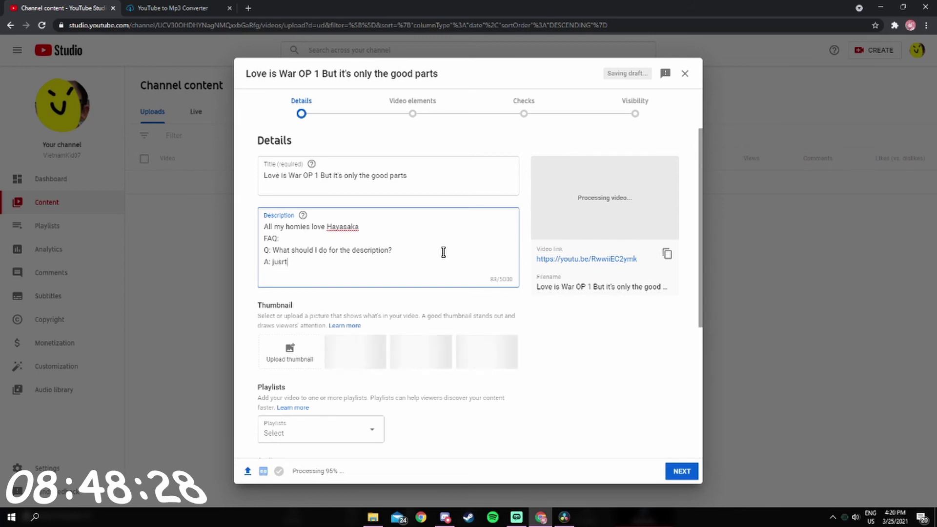
{"action": "key", "text": "BackSpace"}
{"action": "key", "text": "BackSpace"}
{"action": "type", "text": "t say"}
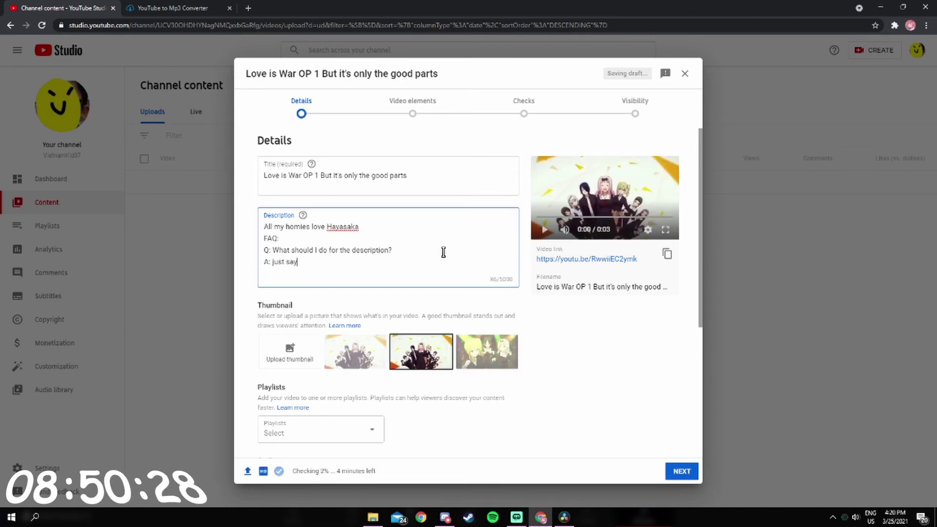
{"action": "type", "text": " johnny lmao"}
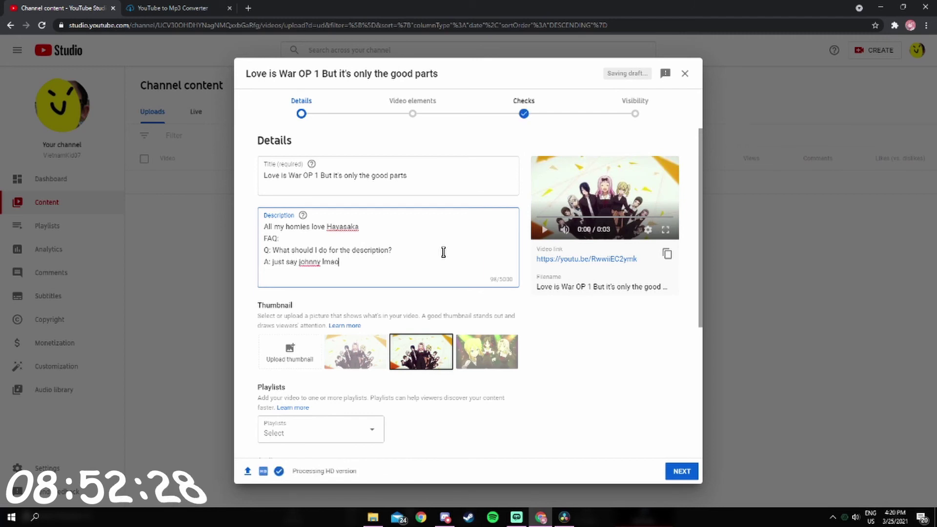
Step: Mark the video as not made for kids and advance to the visibility step
{"action": "scroll", "coordinate": [391, 306], "scroll_direction": "down", "scroll_amount": 2}
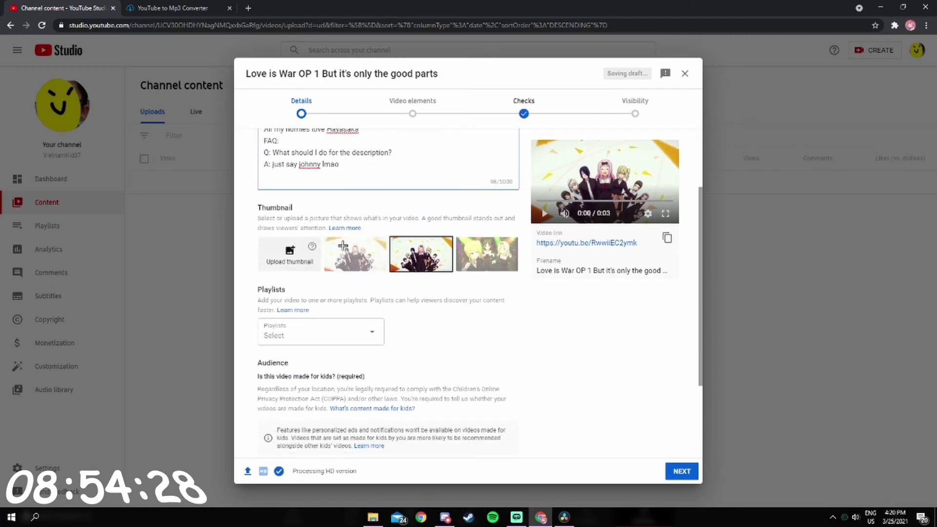
{"action": "scroll", "coordinate": [439, 259], "scroll_direction": "down", "scroll_amount": 2}
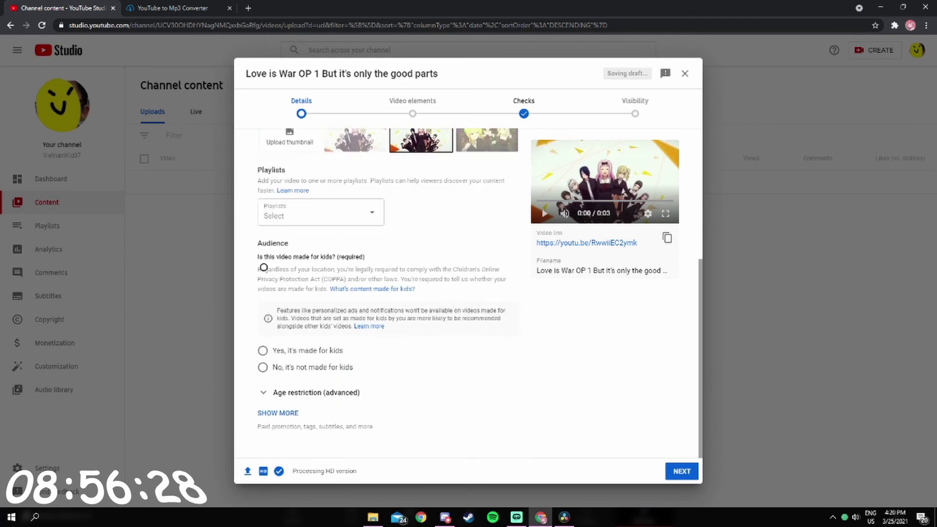
{"action": "left_click", "coordinate": [263, 367]}
{"action": "left_click", "coordinate": [412, 105]}
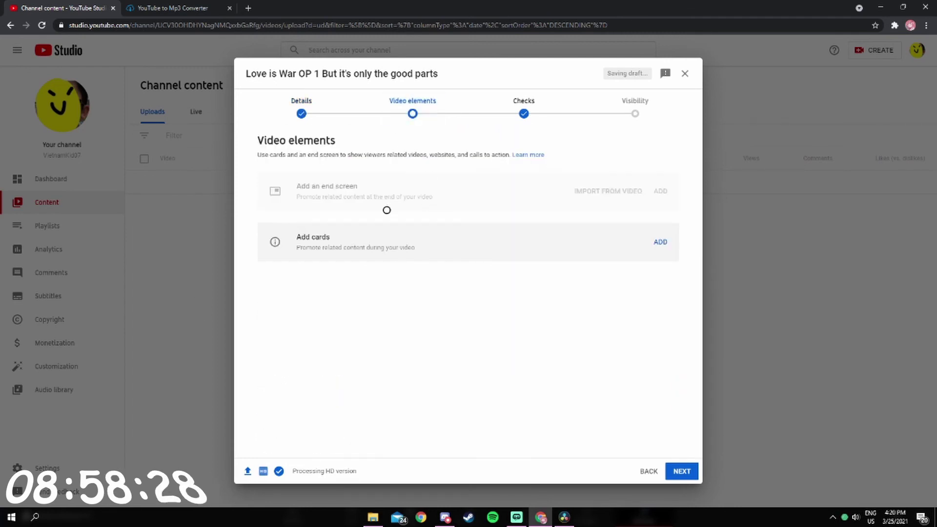
{"action": "left_click", "coordinate": [681, 473]}
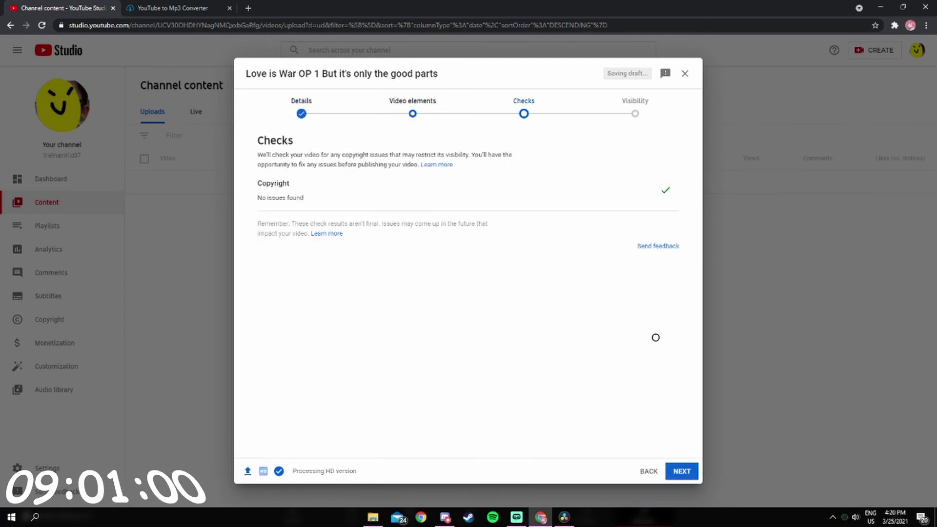
{"action": "left_click", "coordinate": [683, 472]}
Step: Set visibility to Public, publish the video, and dismiss the confirmation
{"action": "left_click", "coordinate": [288, 265]}
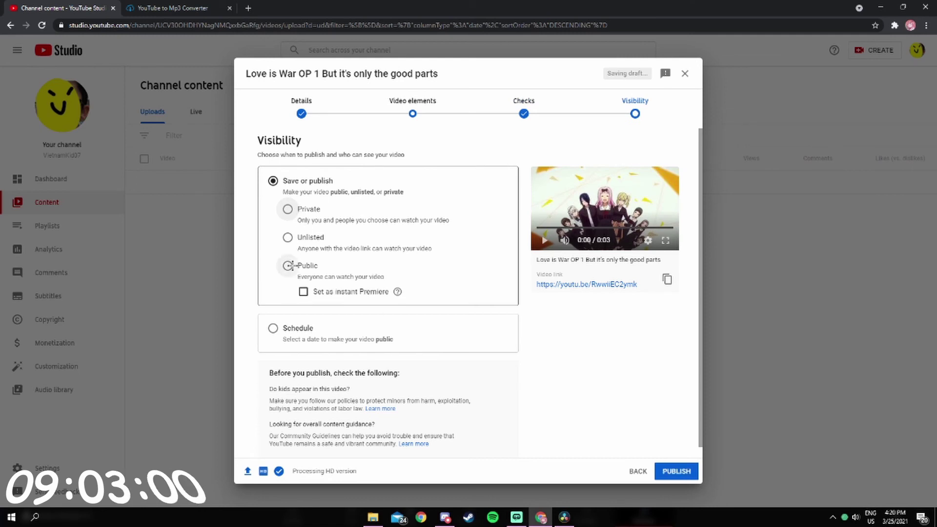
{"action": "scroll", "coordinate": [542, 361], "scroll_direction": "down", "scroll_amount": 1}
{"action": "left_click", "coordinate": [666, 478]}
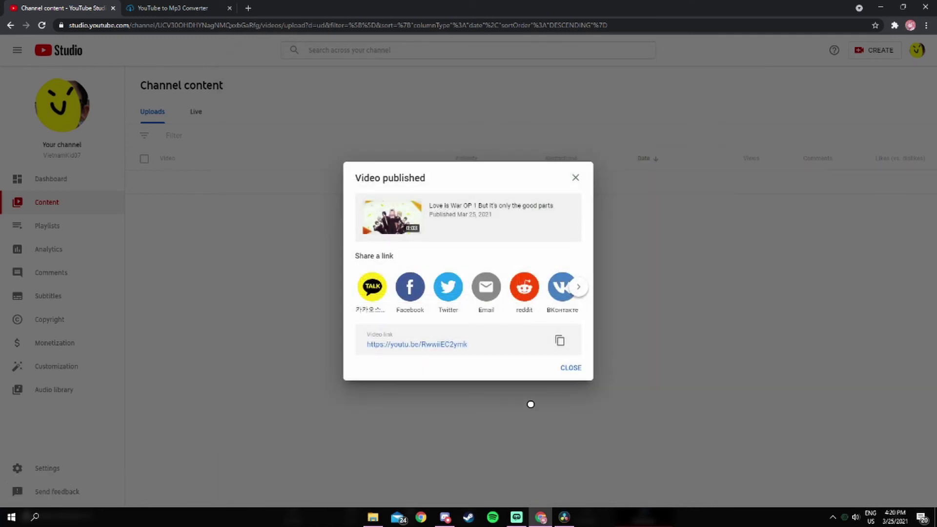
{"action": "left_click", "coordinate": [568, 368]}
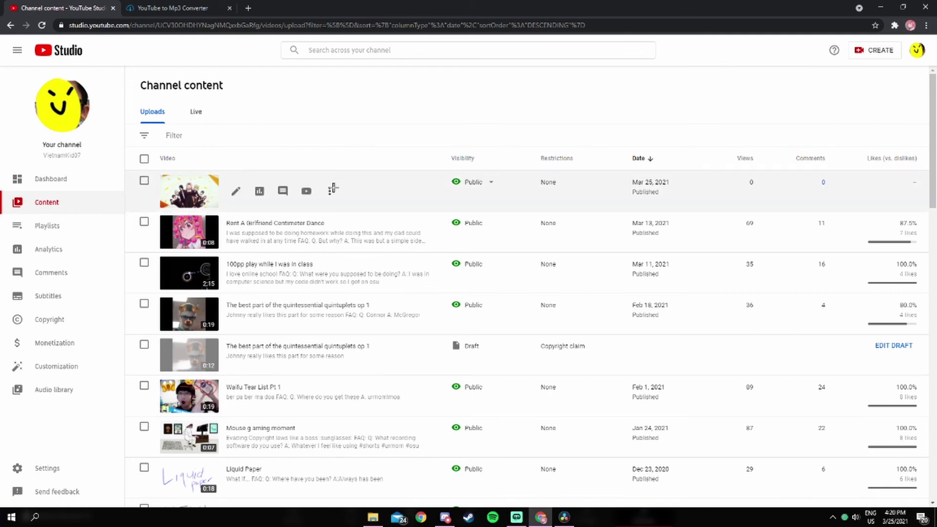
Step: Open the new video's watch page and replay it from the start
{"action": "left_click", "coordinate": [313, 192]}
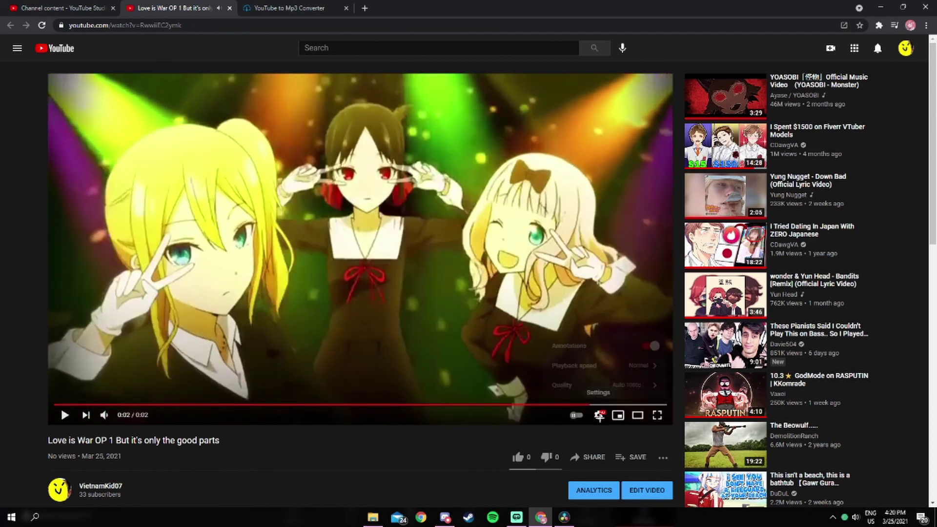
{"action": "left_click", "coordinate": [599, 415]}
{"action": "left_click", "coordinate": [599, 415]}
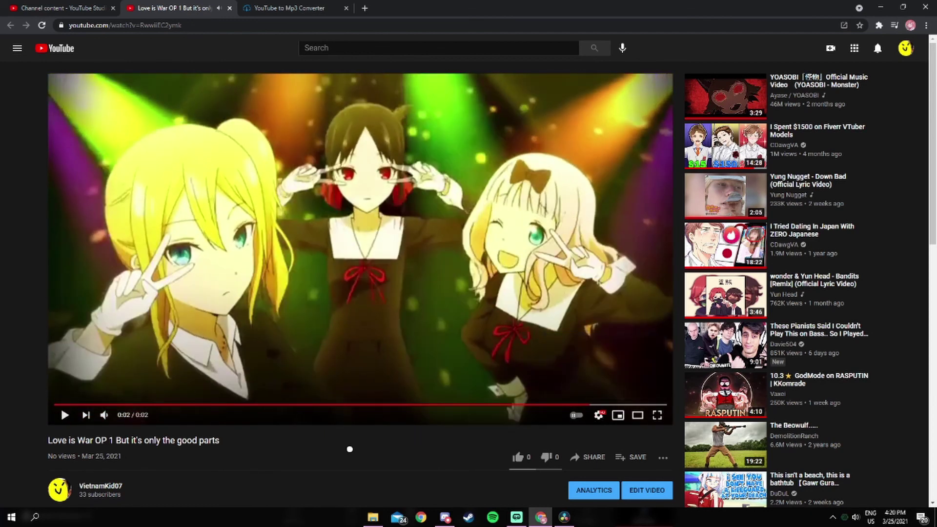
{"action": "left_click", "coordinate": [123, 405]}
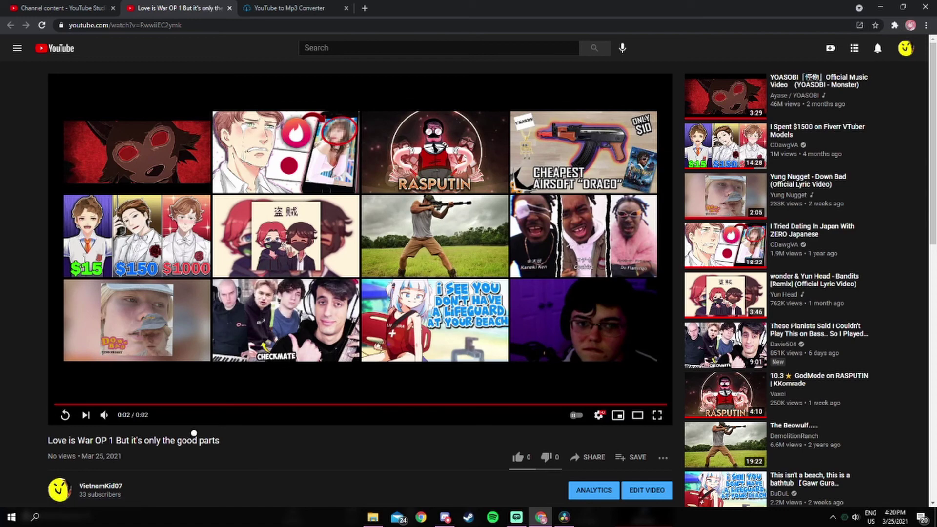
Step: Scroll the watch page to check the title and joking description
{"action": "scroll", "coordinate": [194, 433], "scroll_direction": "down", "scroll_amount": 3}
{"action": "scroll", "coordinate": [280, 415], "scroll_direction": "down", "scroll_amount": 4}
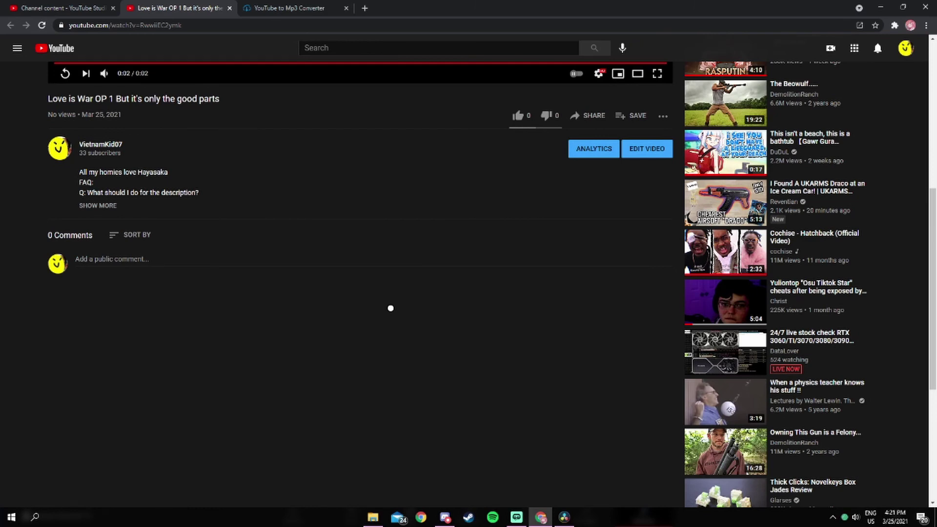
{"action": "scroll", "coordinate": [390, 308], "scroll_direction": "up", "scroll_amount": 6}
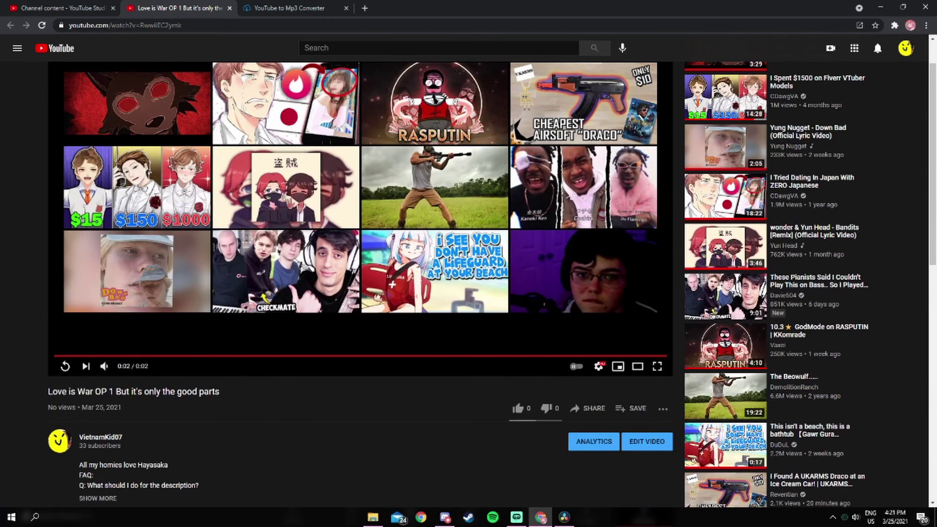
{"action": "key", "text": "alt+Tab"}
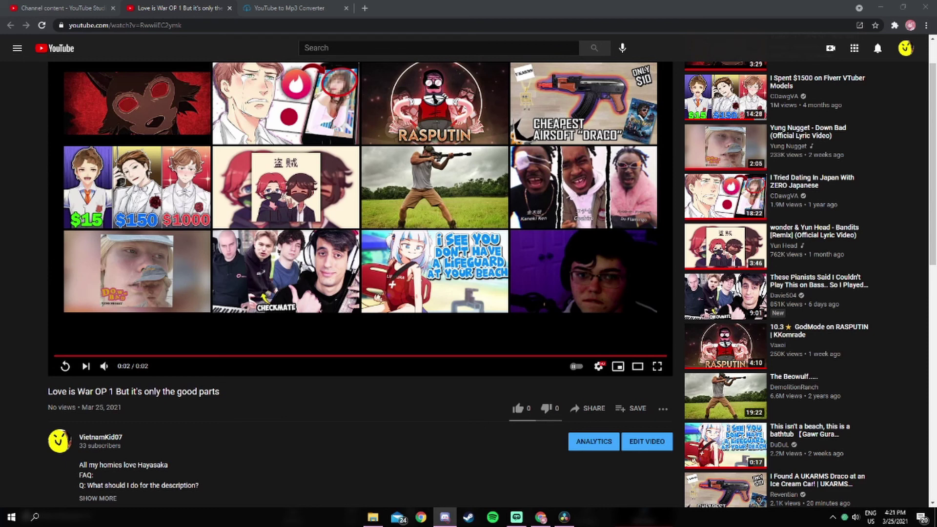
{"action": "key", "text": "alt+Tab"}
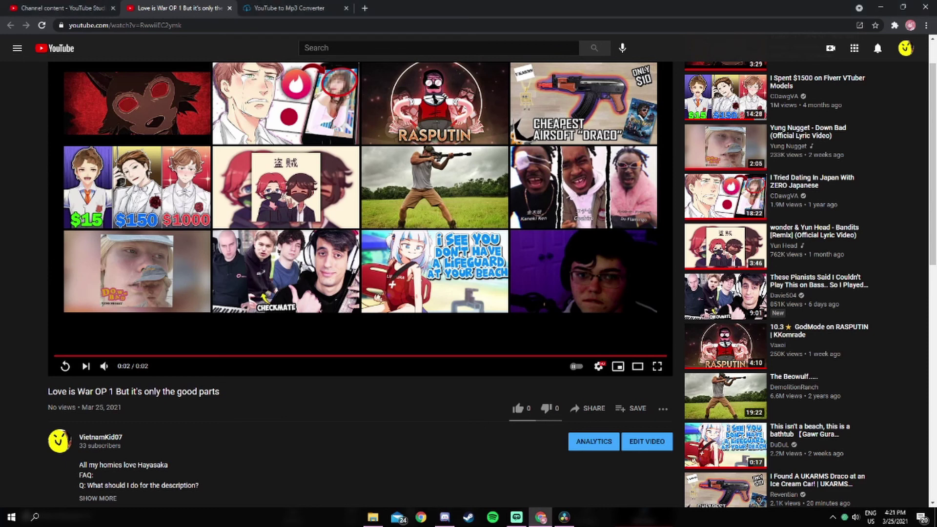
{"action": "scroll", "coordinate": [351, 421], "scroll_direction": "up", "scroll_amount": 1}
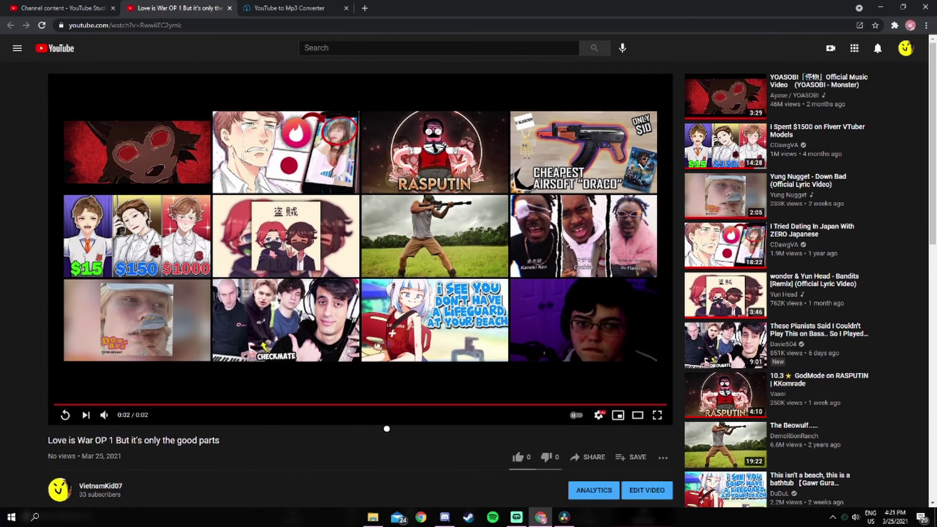